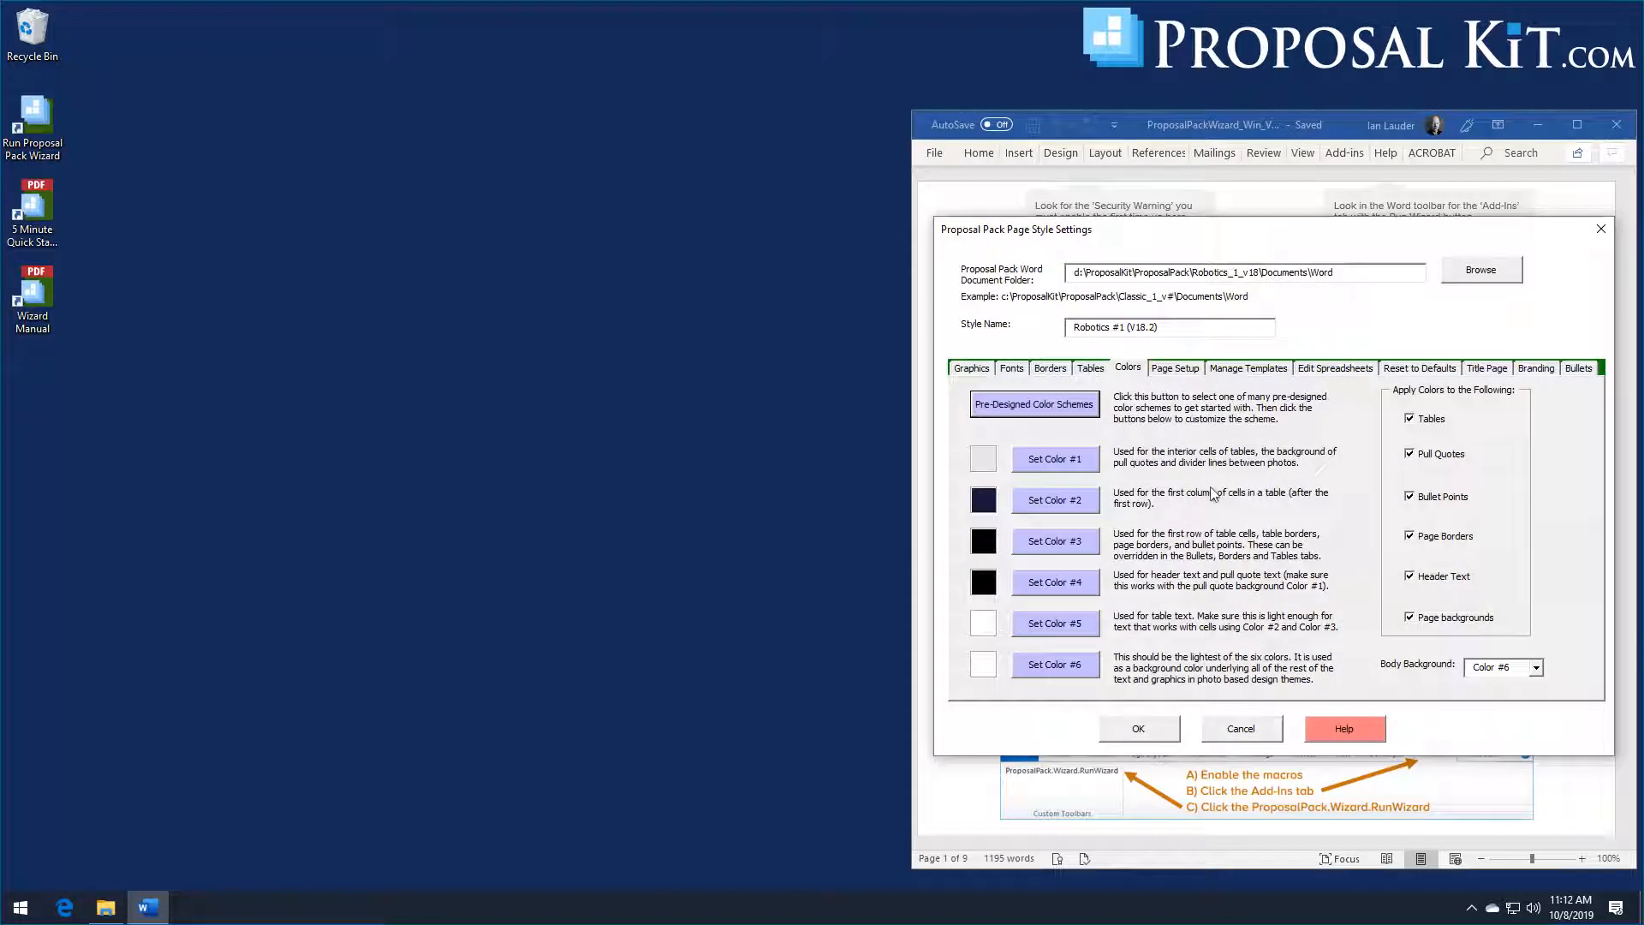
Turn on replacing page header graphics with text in the graphics settings of the Robotics #1 style.
left_click(972, 368)
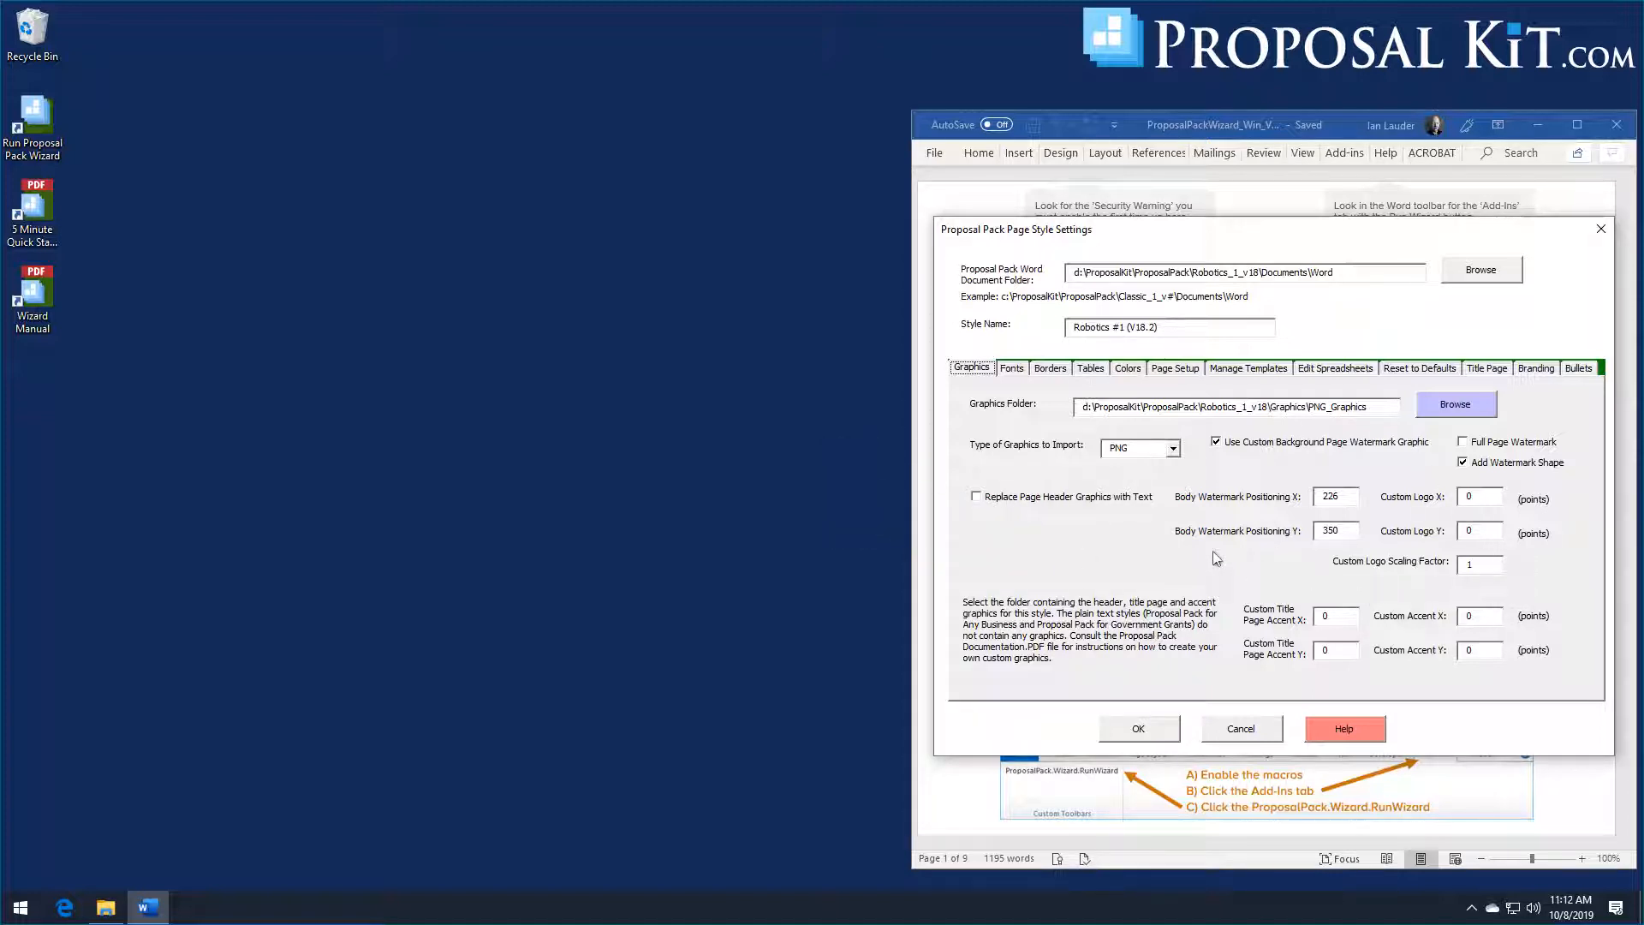
left_click(979, 497)
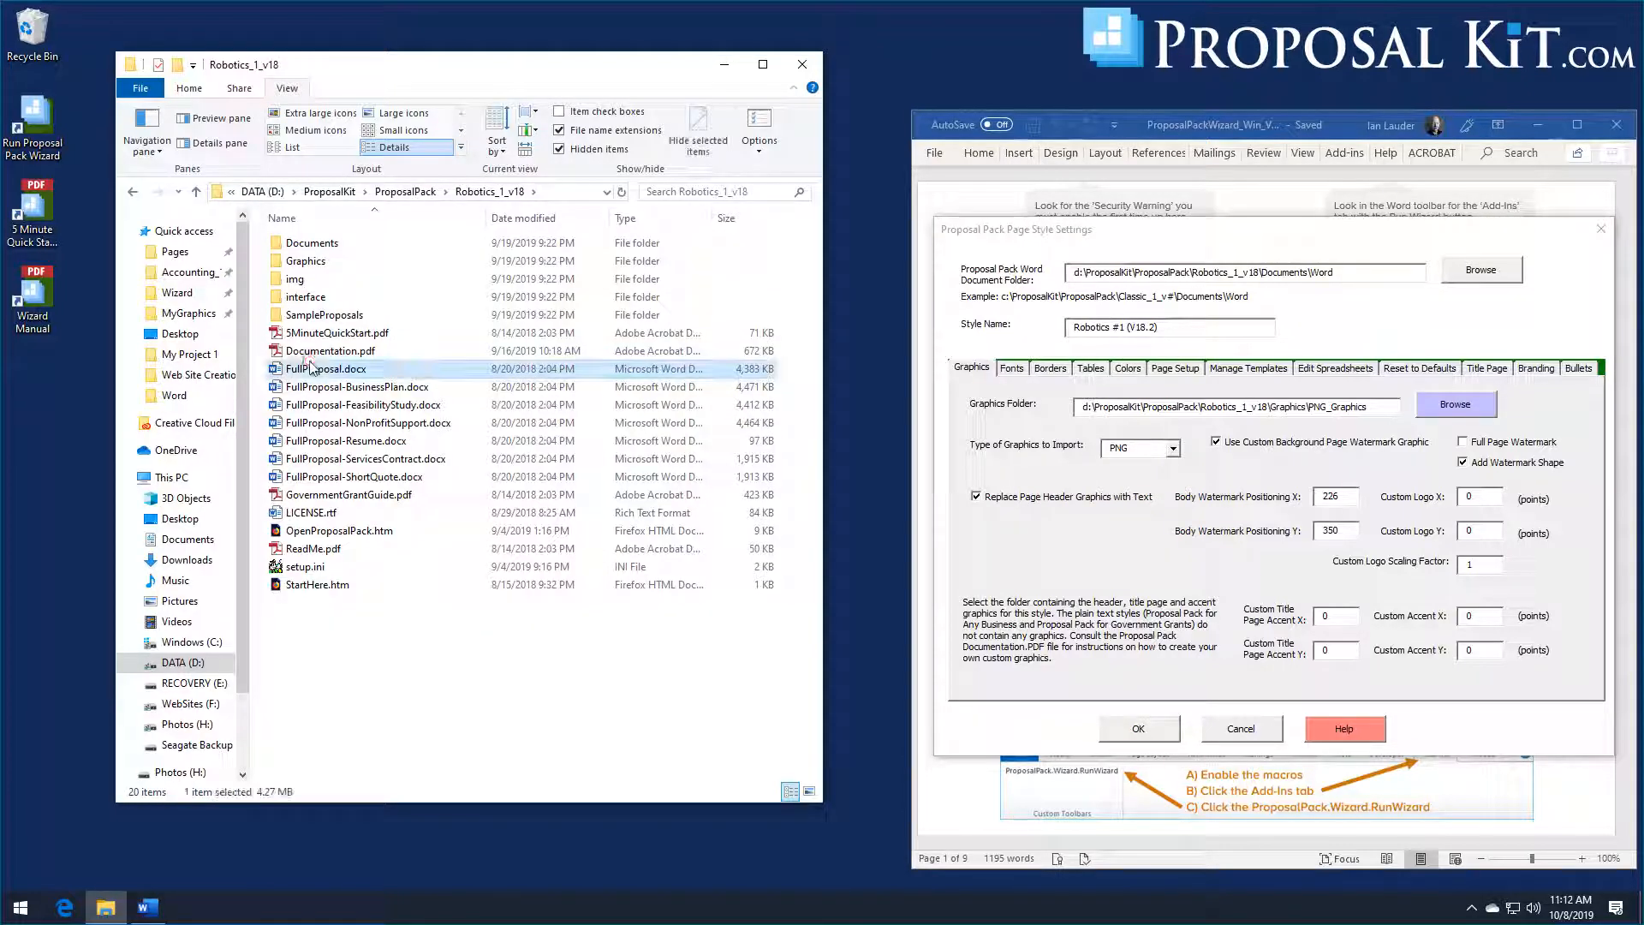
Open FullProposal.docx from the Robotics_1_v18 folder and examine the header graphics of the Table of Contents and Cost Summary pages.
double_click(315, 370)
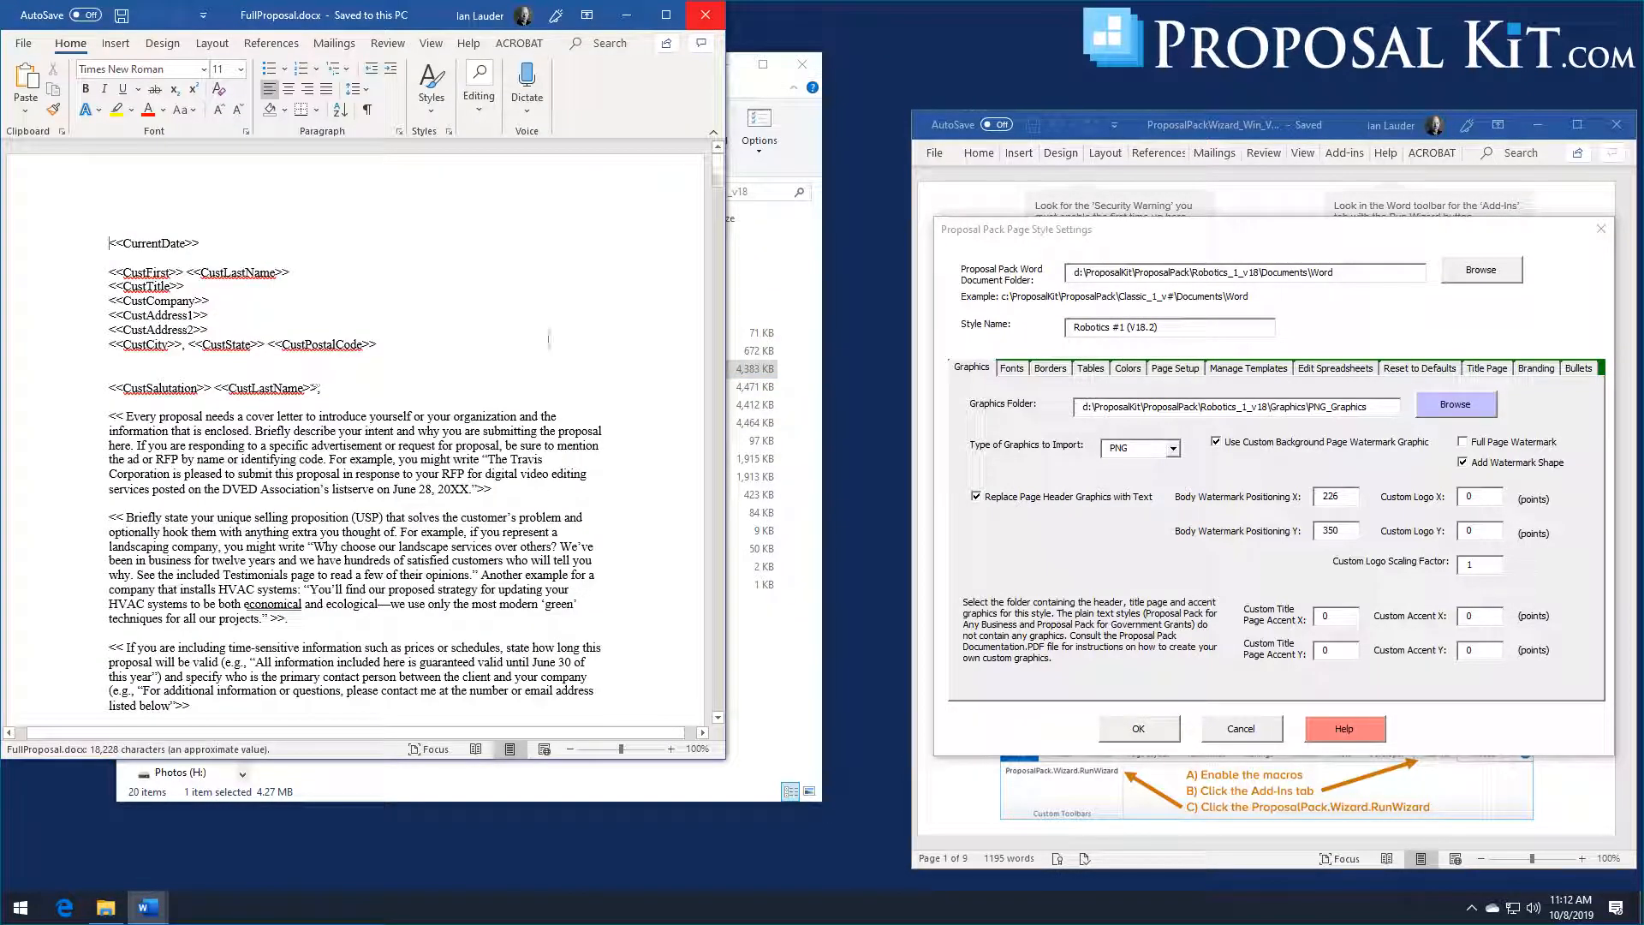
left_click(802, 64)
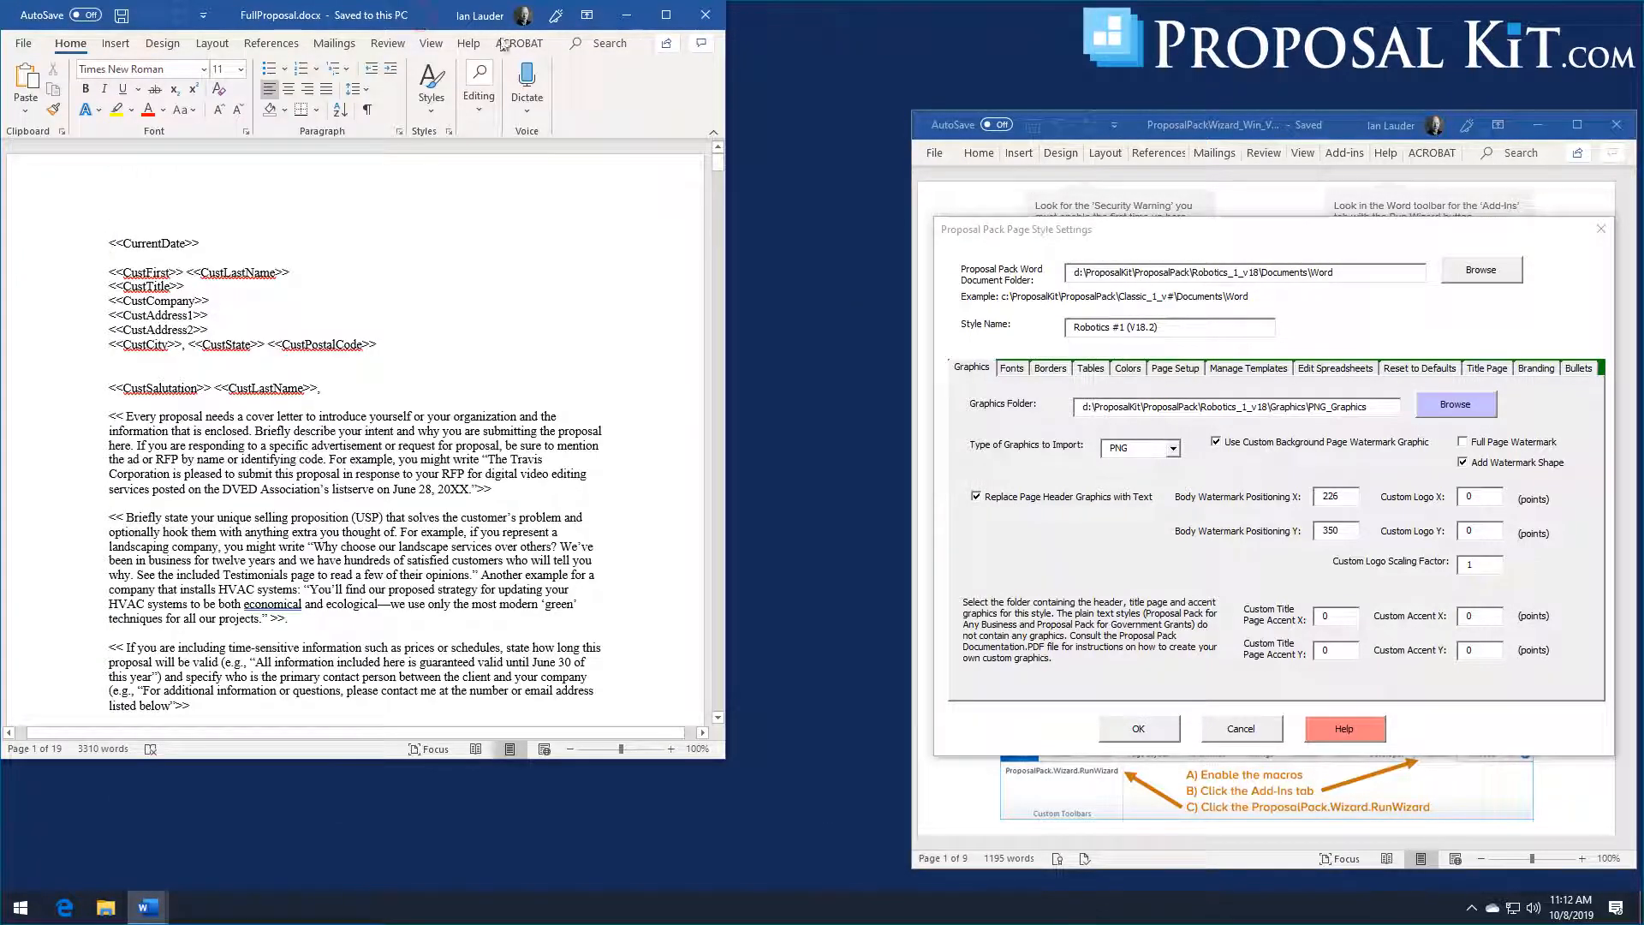
left_click_drag(424, 32, 544, 59)
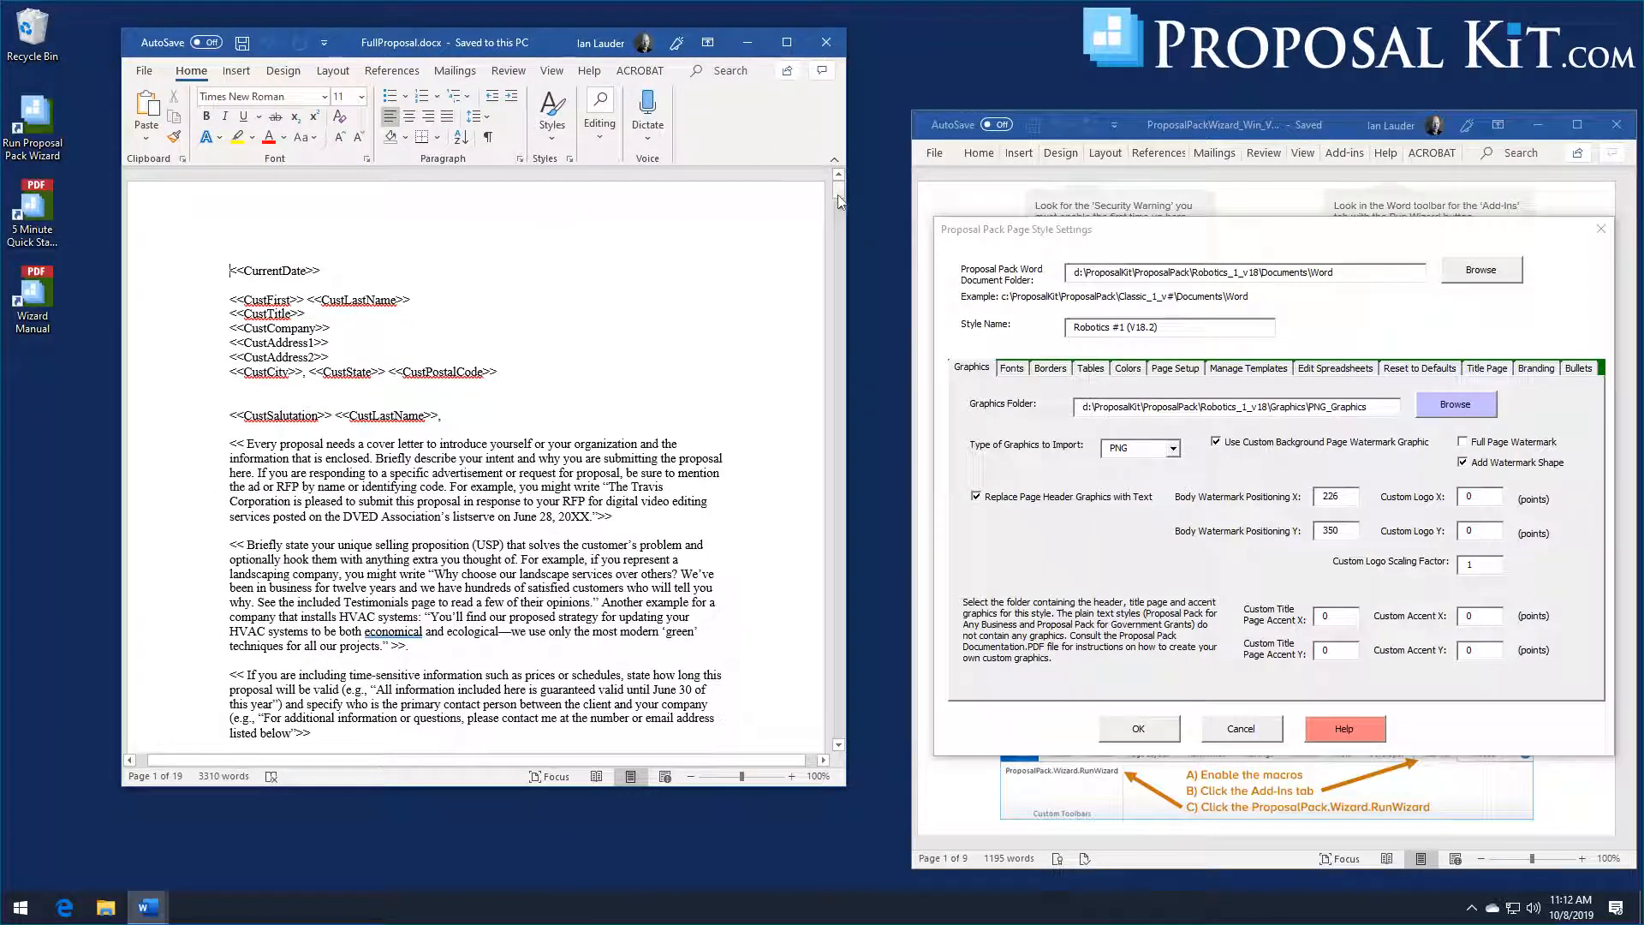
left_click_drag(839, 201, 836, 258)
left_click(469, 432)
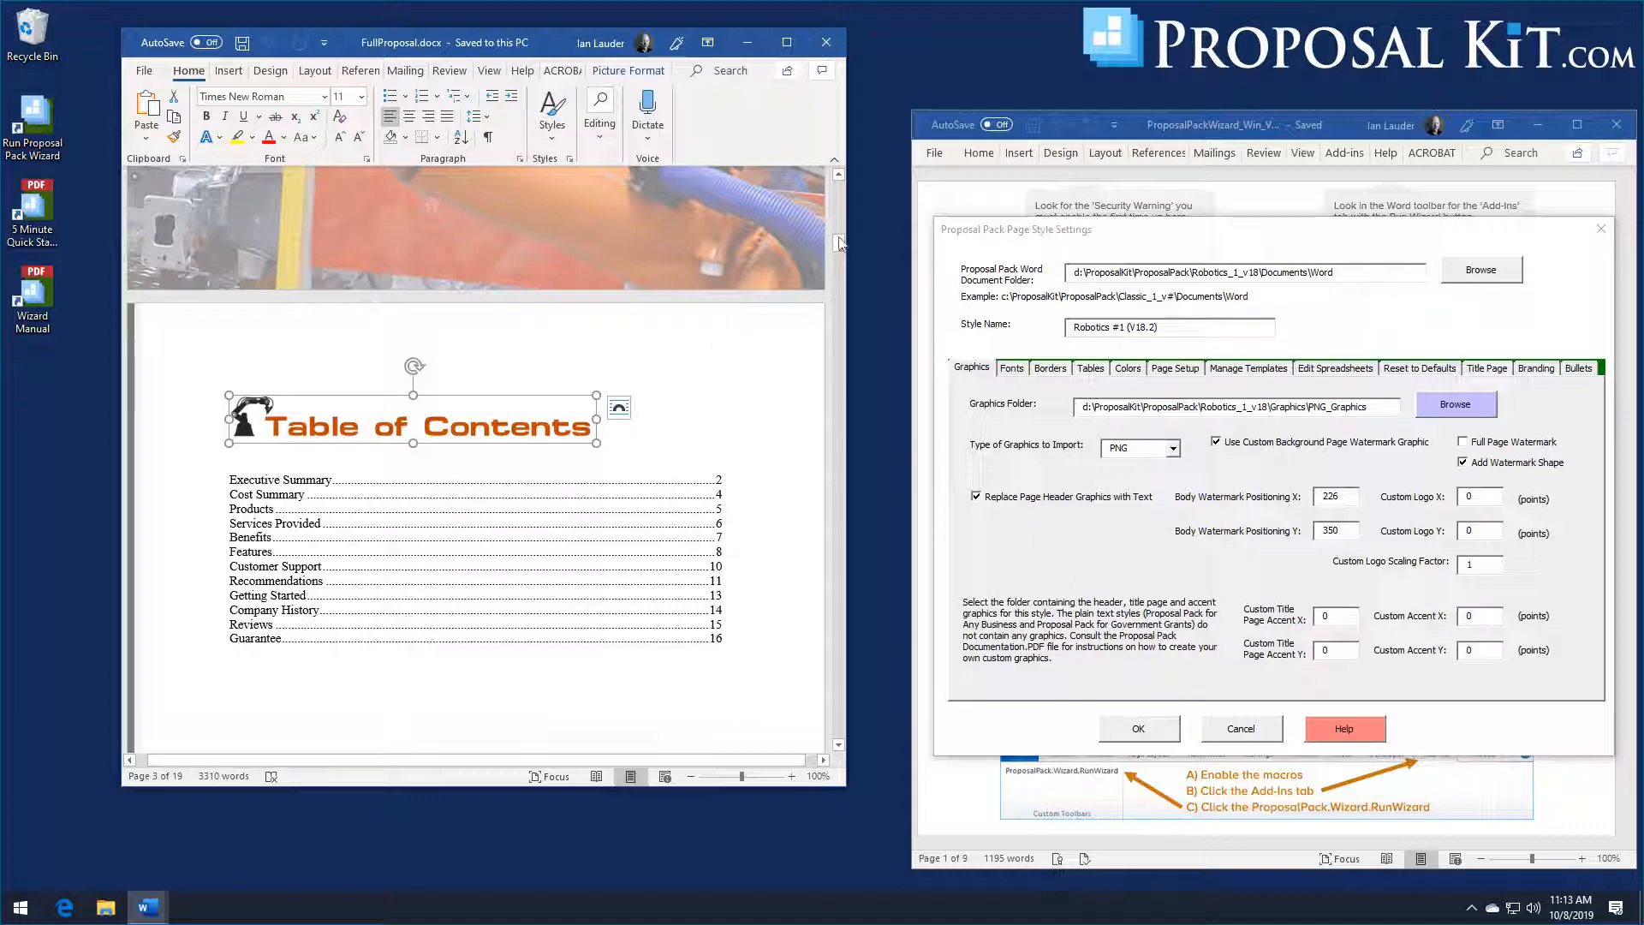
left_click_drag(837, 246, 836, 336)
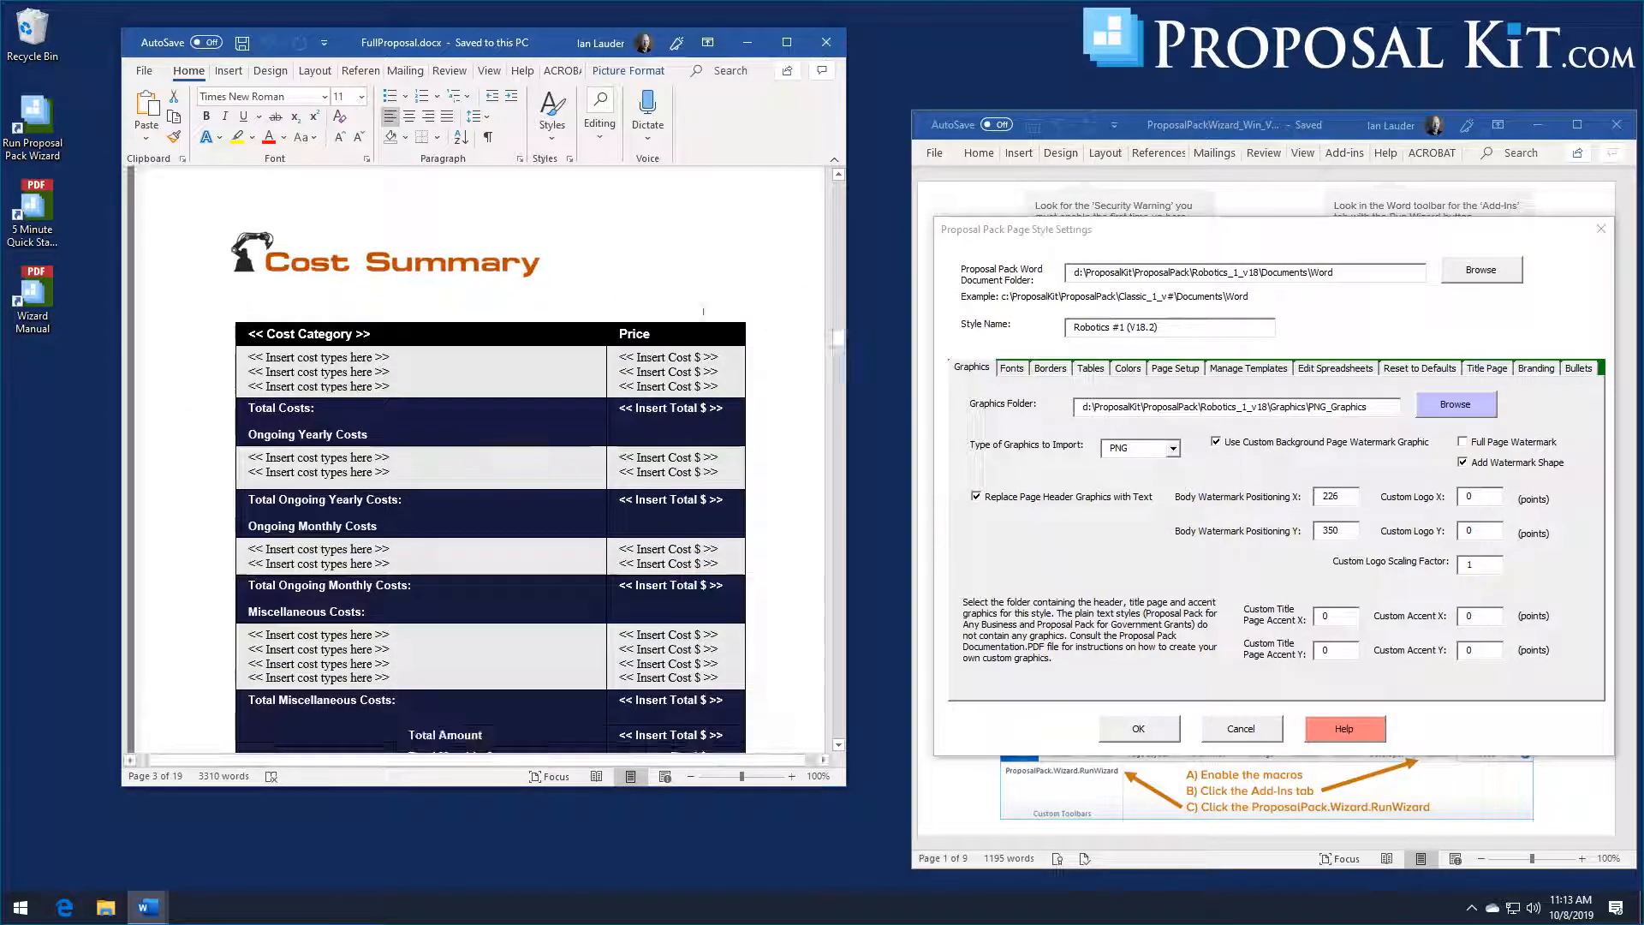
left_click(475, 275)
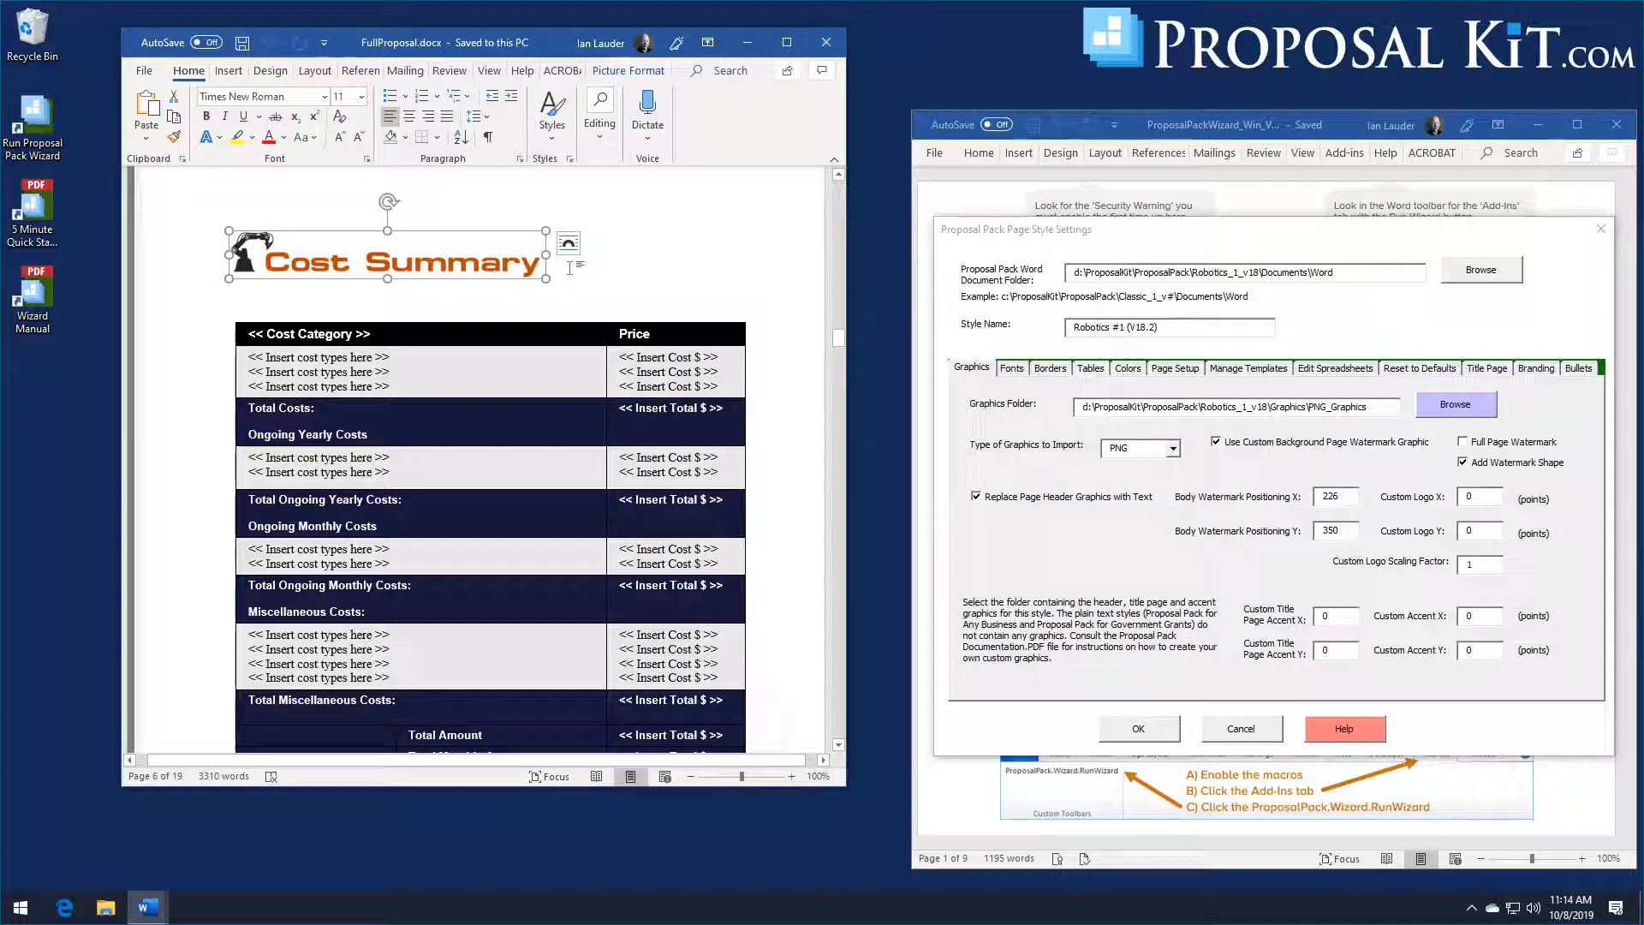
Close the sample proposal document and save the Robotics #1 style settings.
left_click(1126, 368)
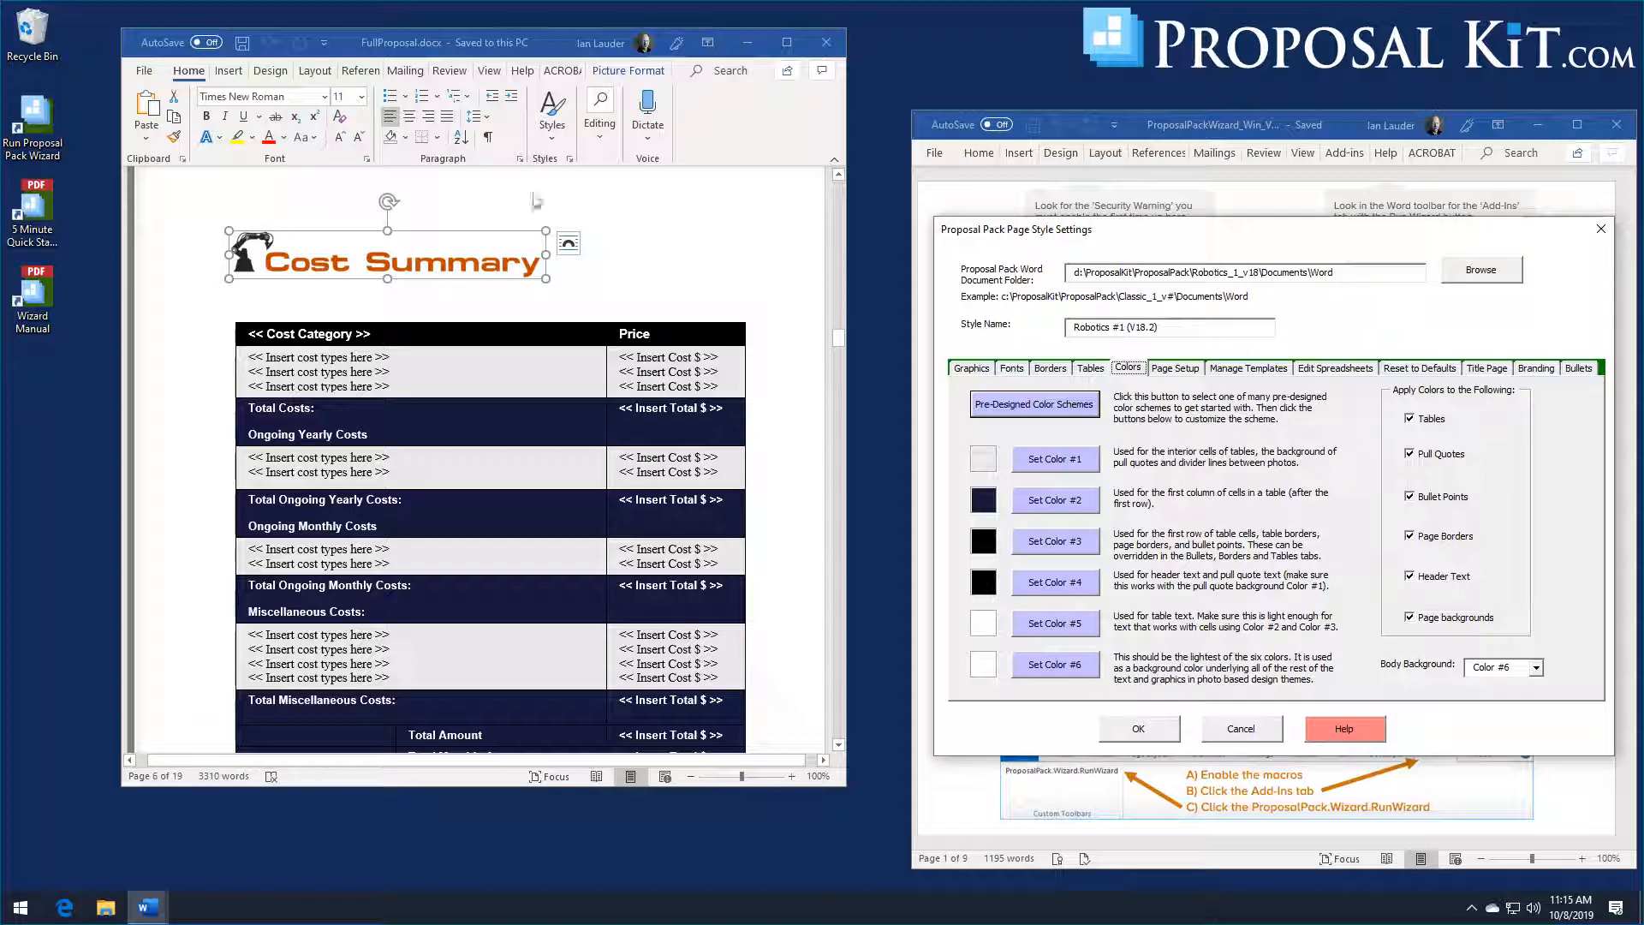
left_click(824, 43)
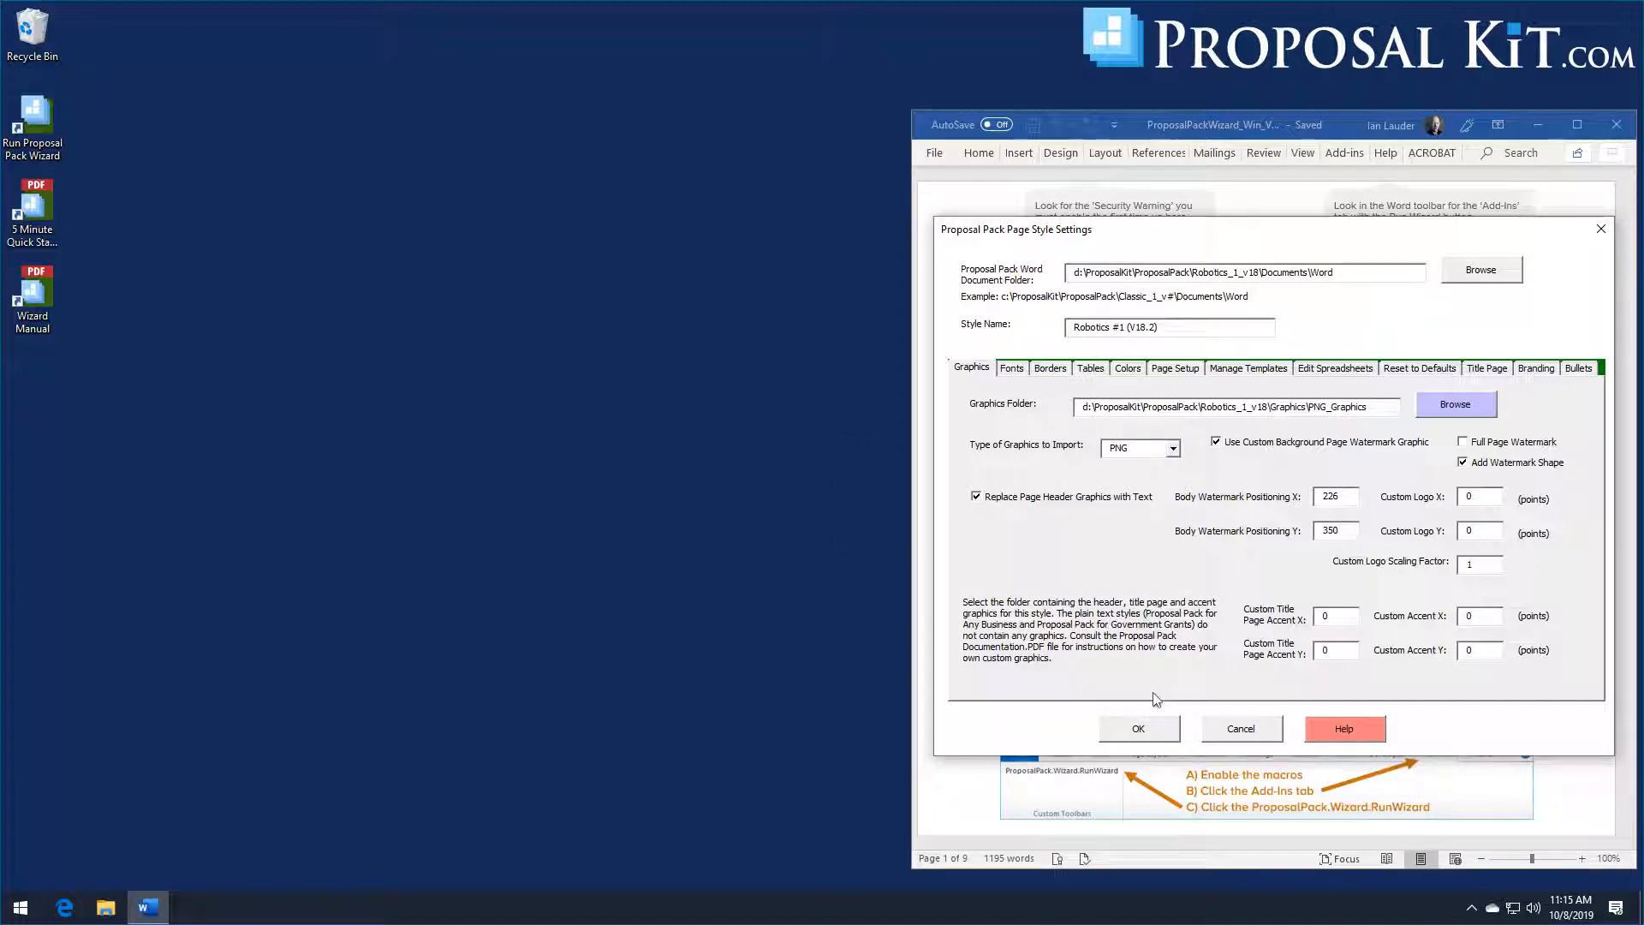
left_click(1139, 728)
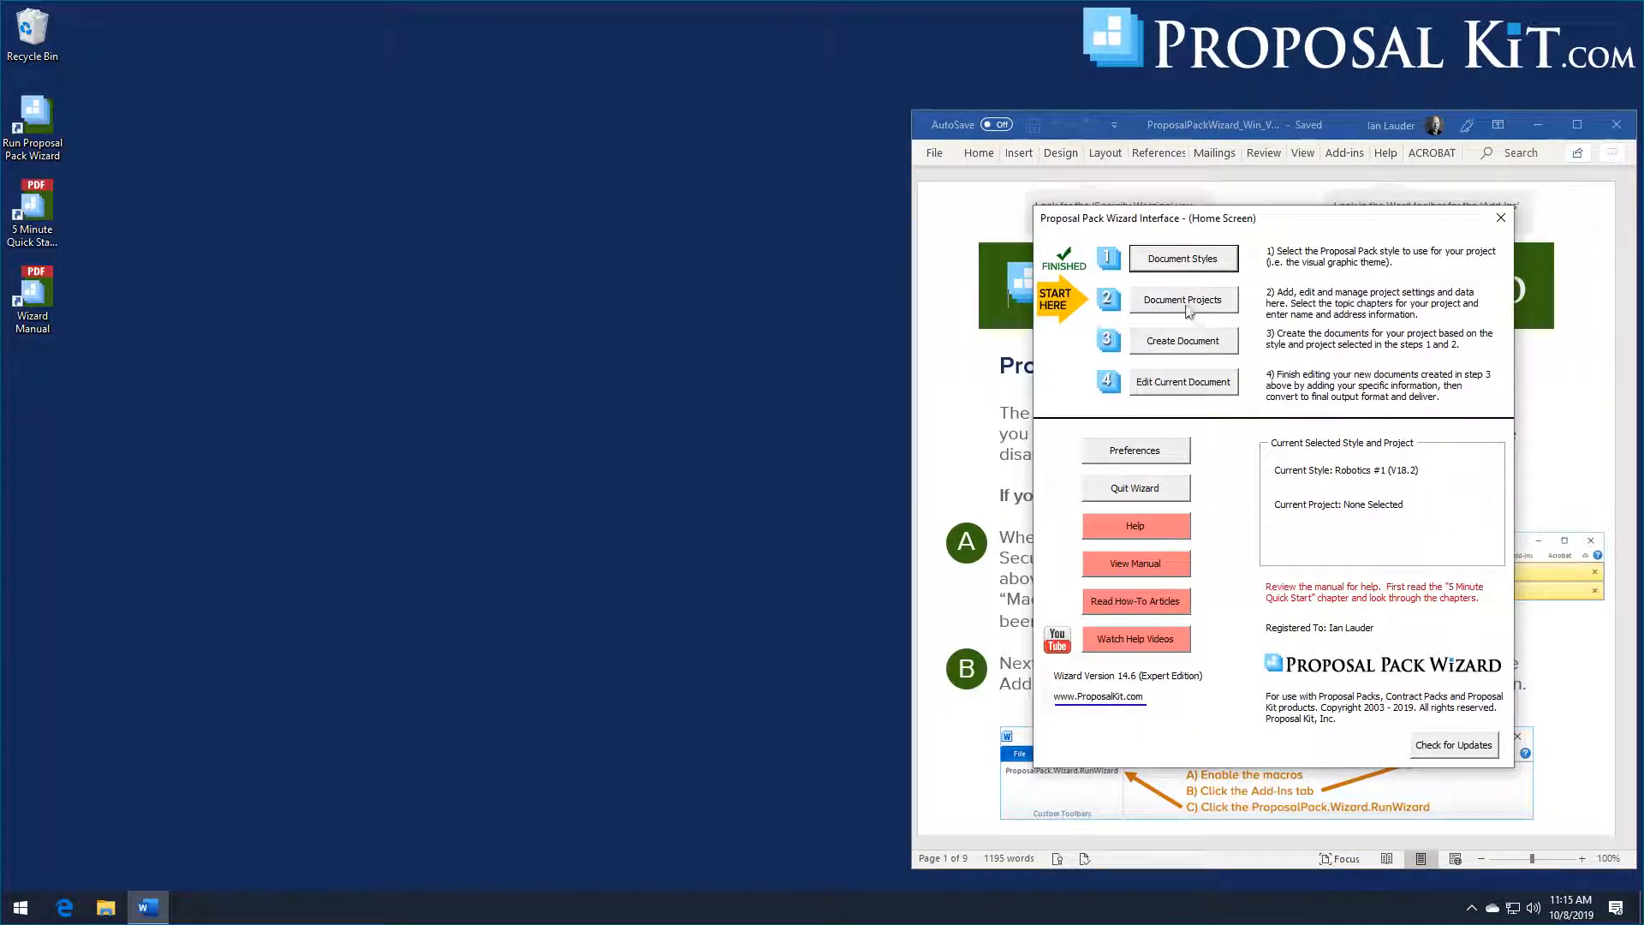
Start a project named My New Project #1 with Excel dynamic links and the merging of company and client data turned off.
left_click(1184, 308)
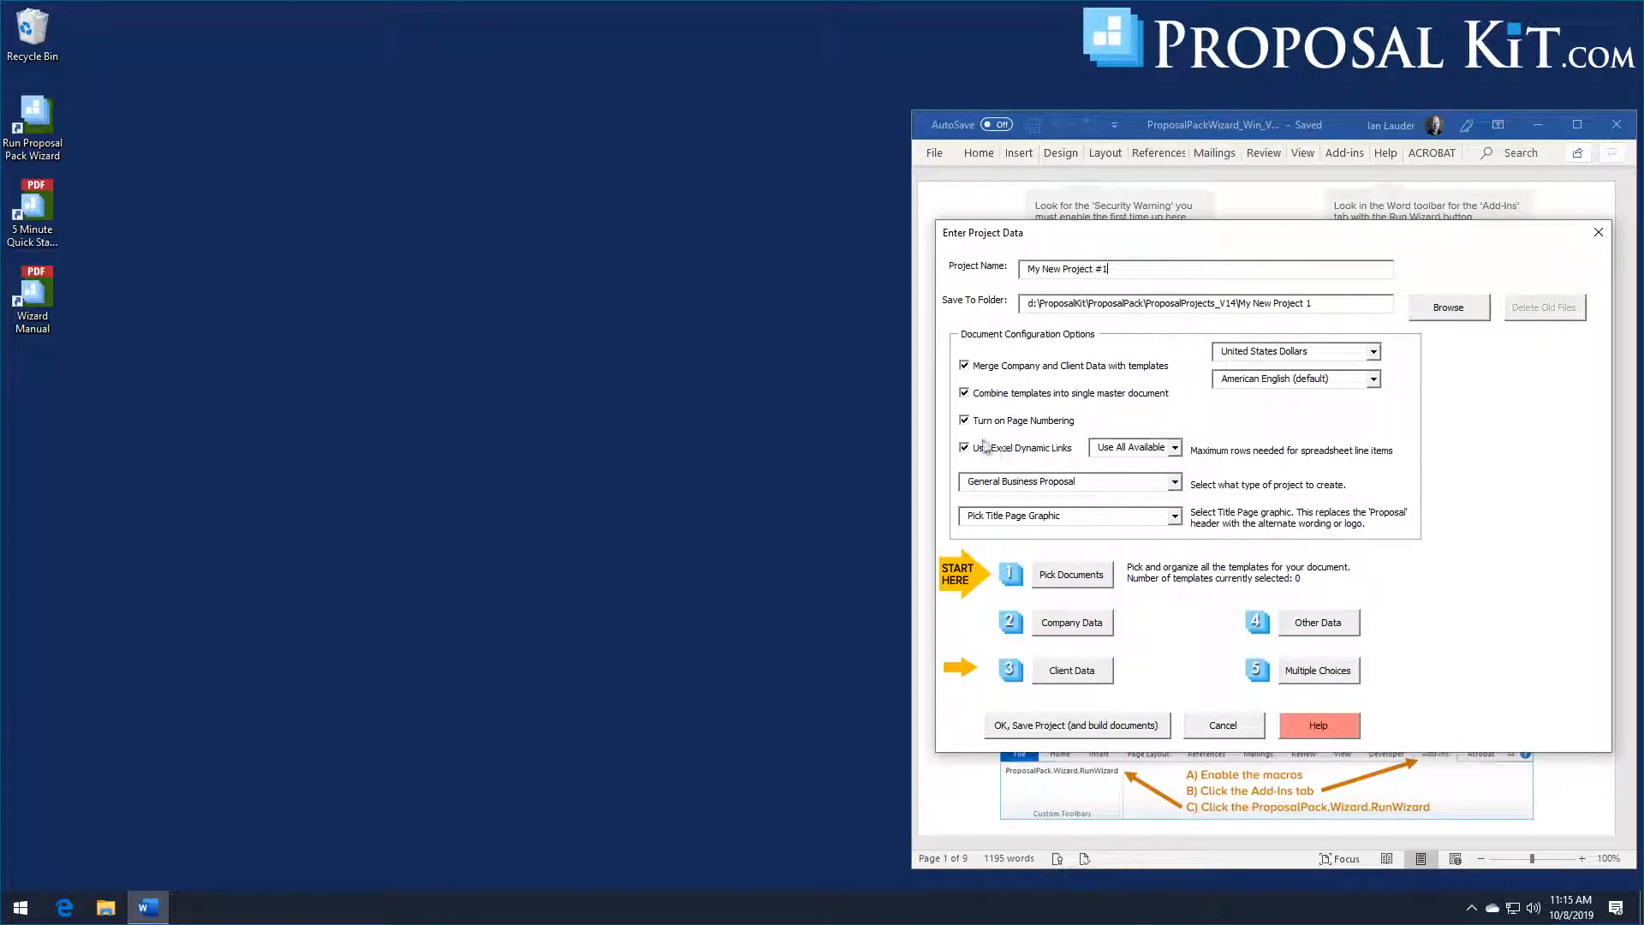
left_click(987, 451)
left_click(987, 451)
left_click(1039, 373)
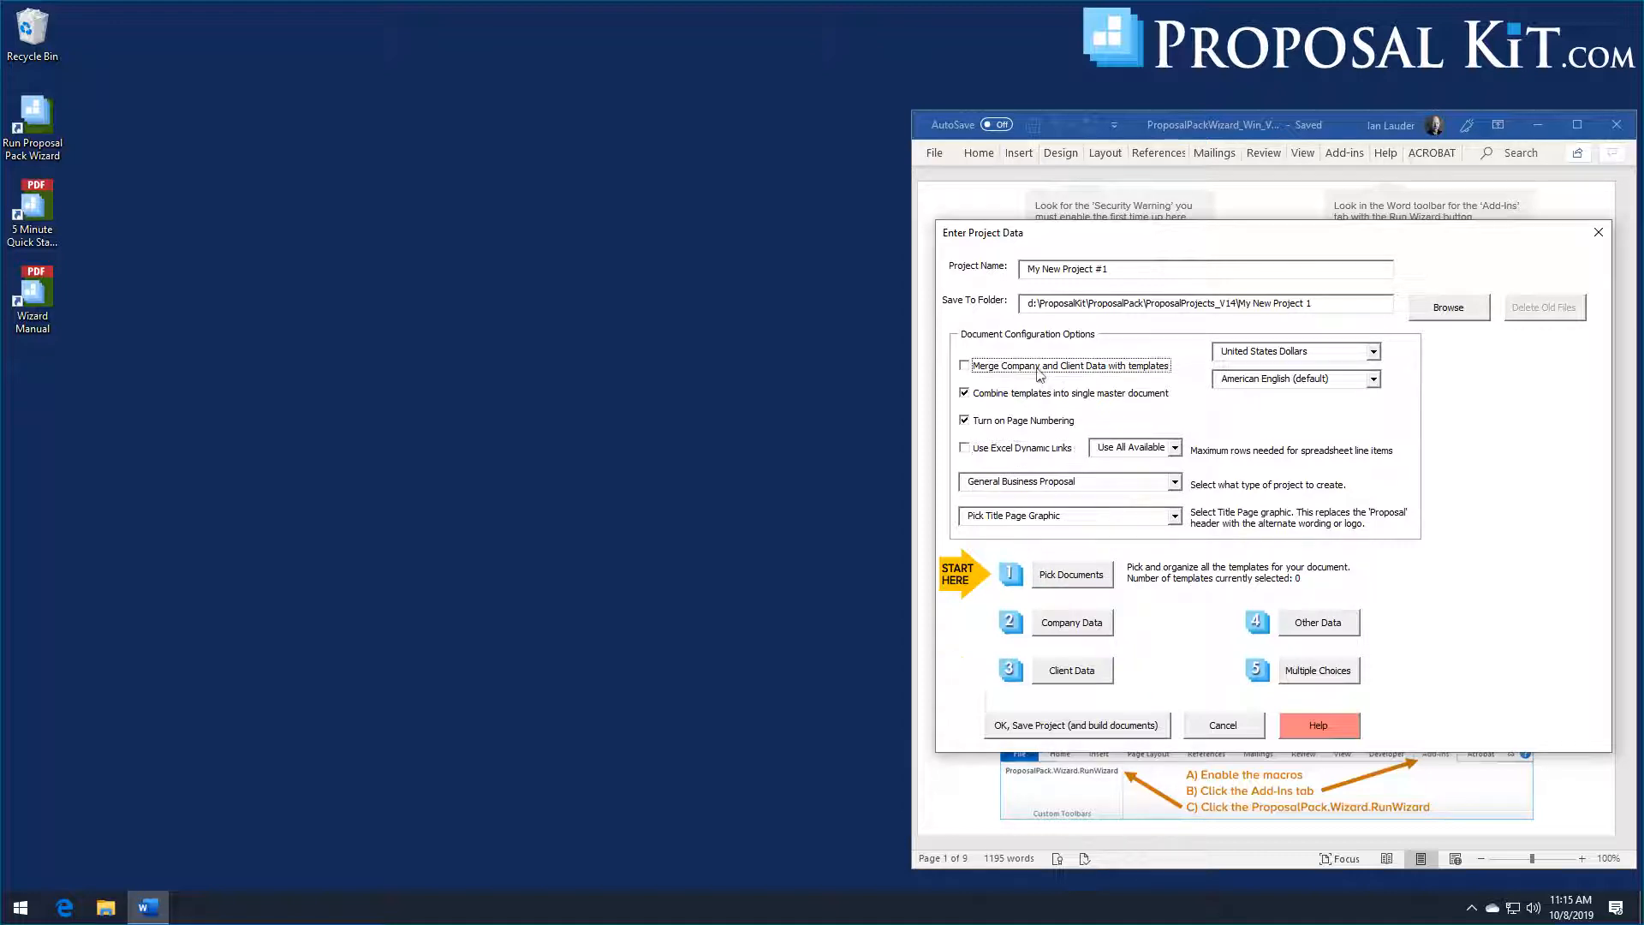
Select the Cover Letter, Title Page, Back Page, Table of Contents, Executive Summary, Cost Summary and Company History templates for the project.
left_click(1070, 576)
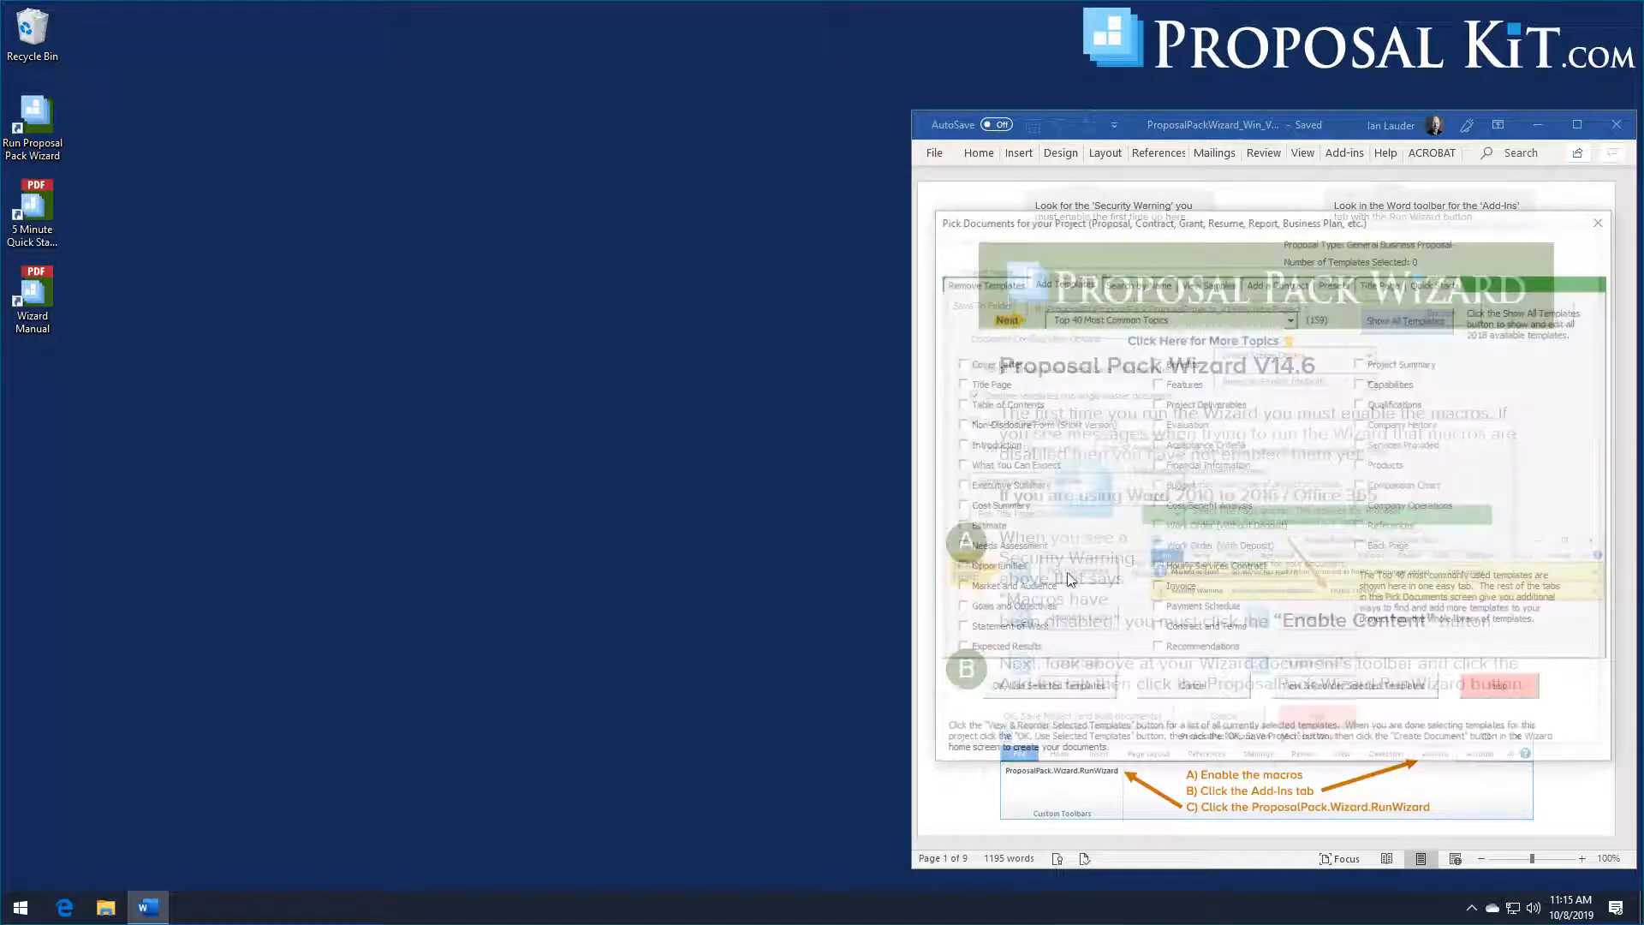
left_click(991, 362)
left_click(986, 382)
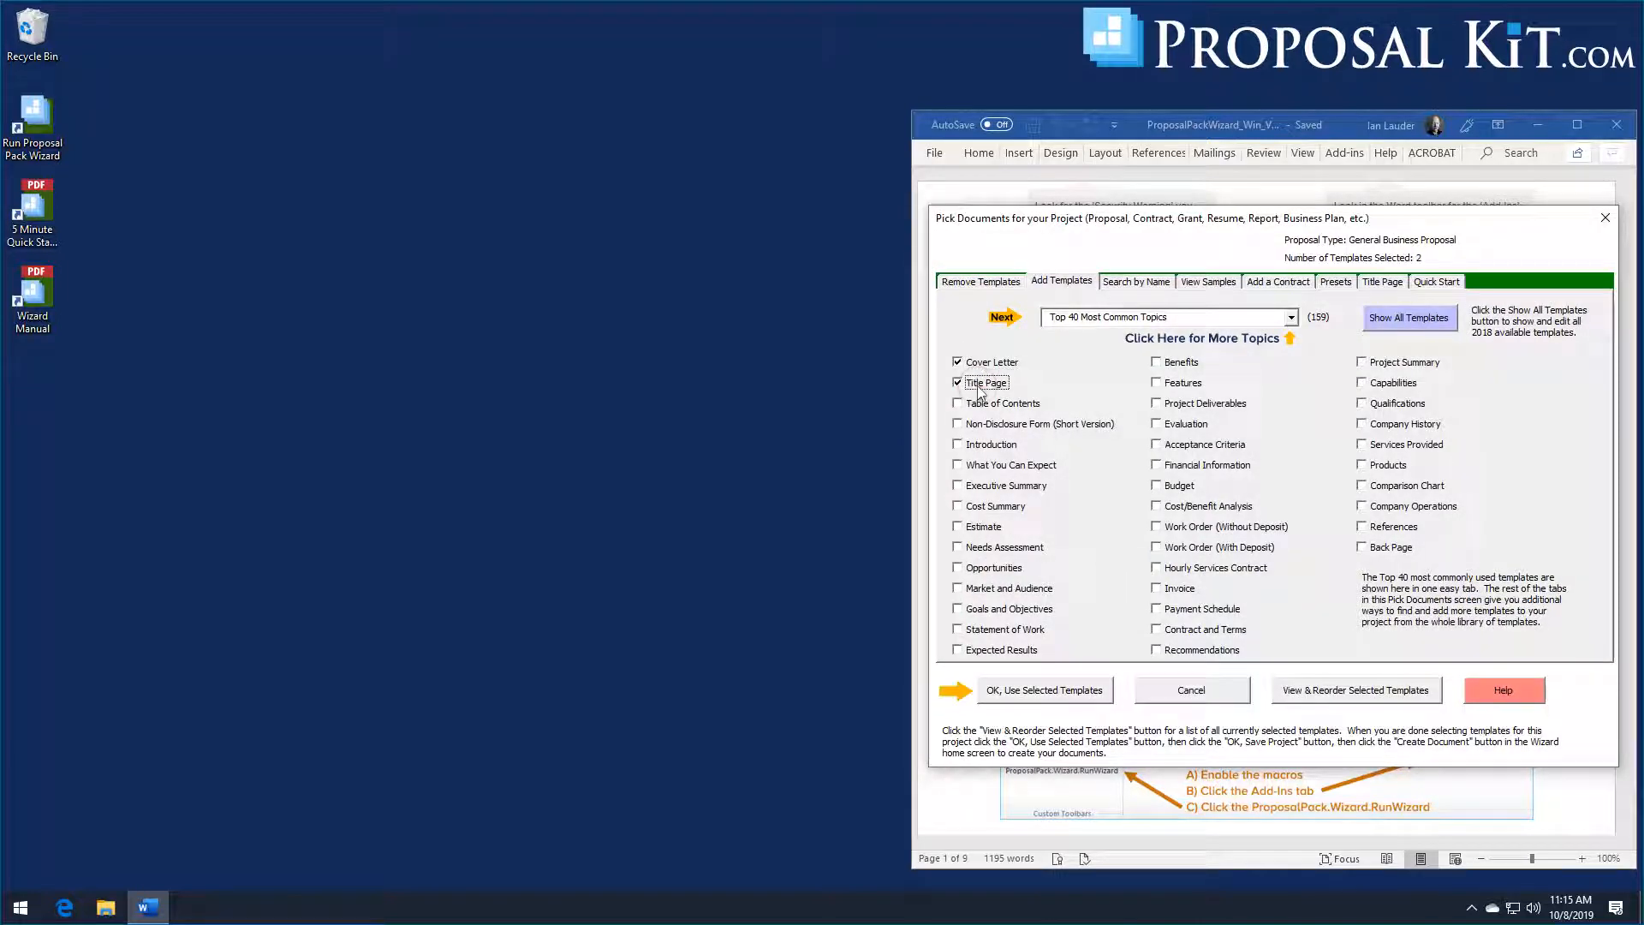
left_click(1368, 548)
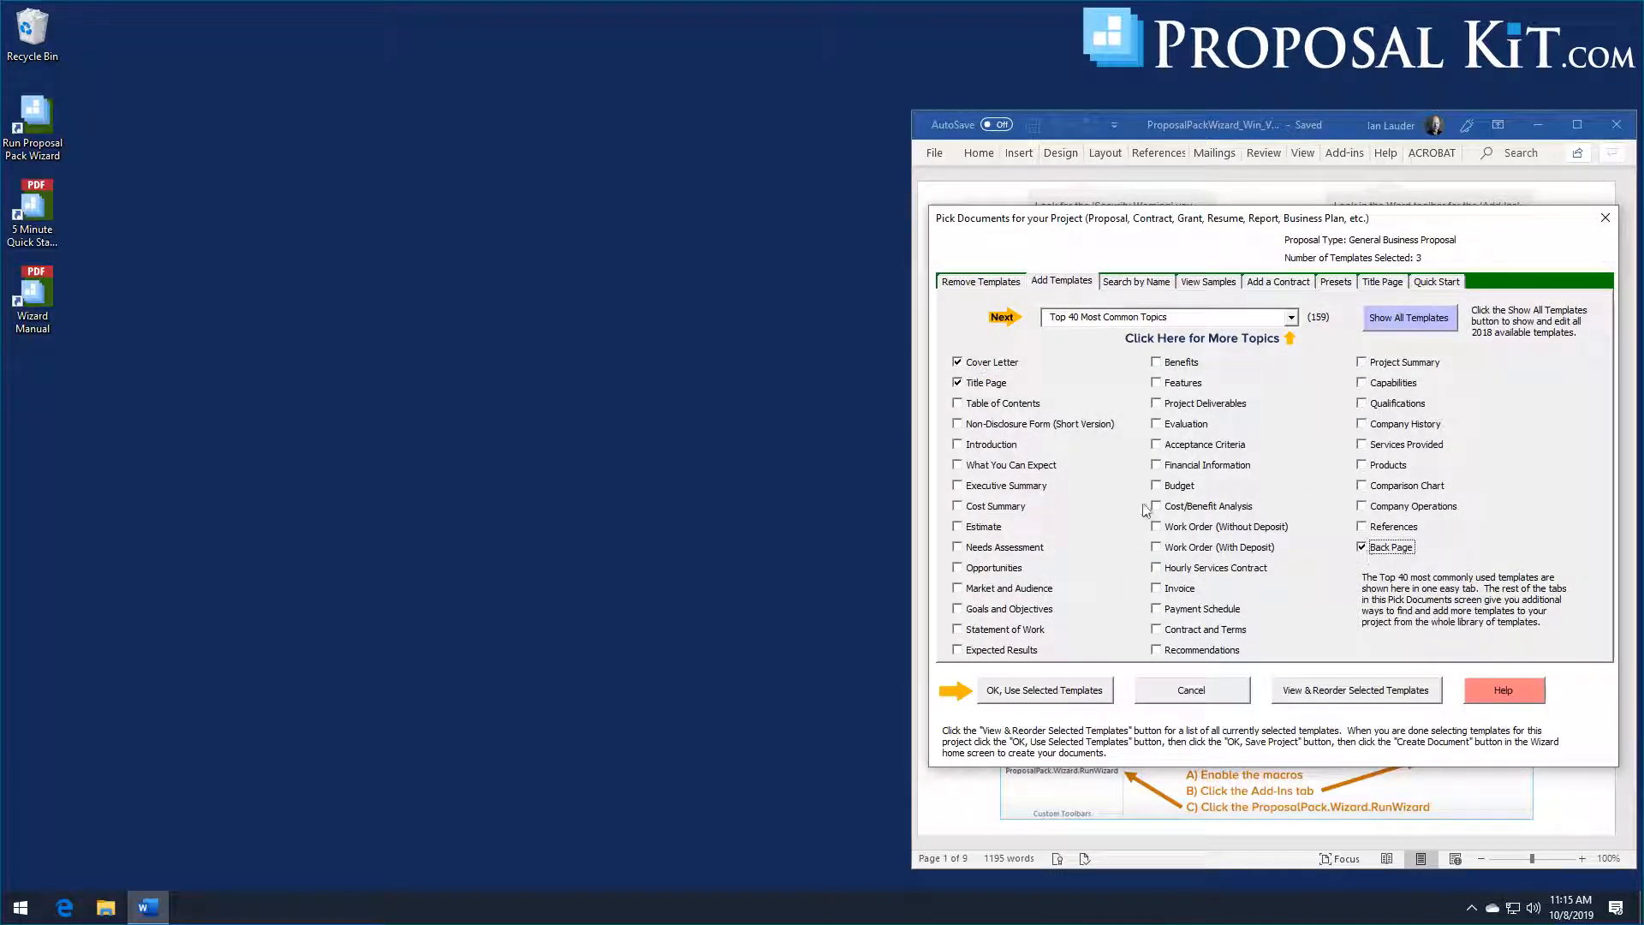
left_click(976, 406)
left_click(984, 488)
left_click(986, 508)
left_click(1371, 427)
left_click(1038, 690)
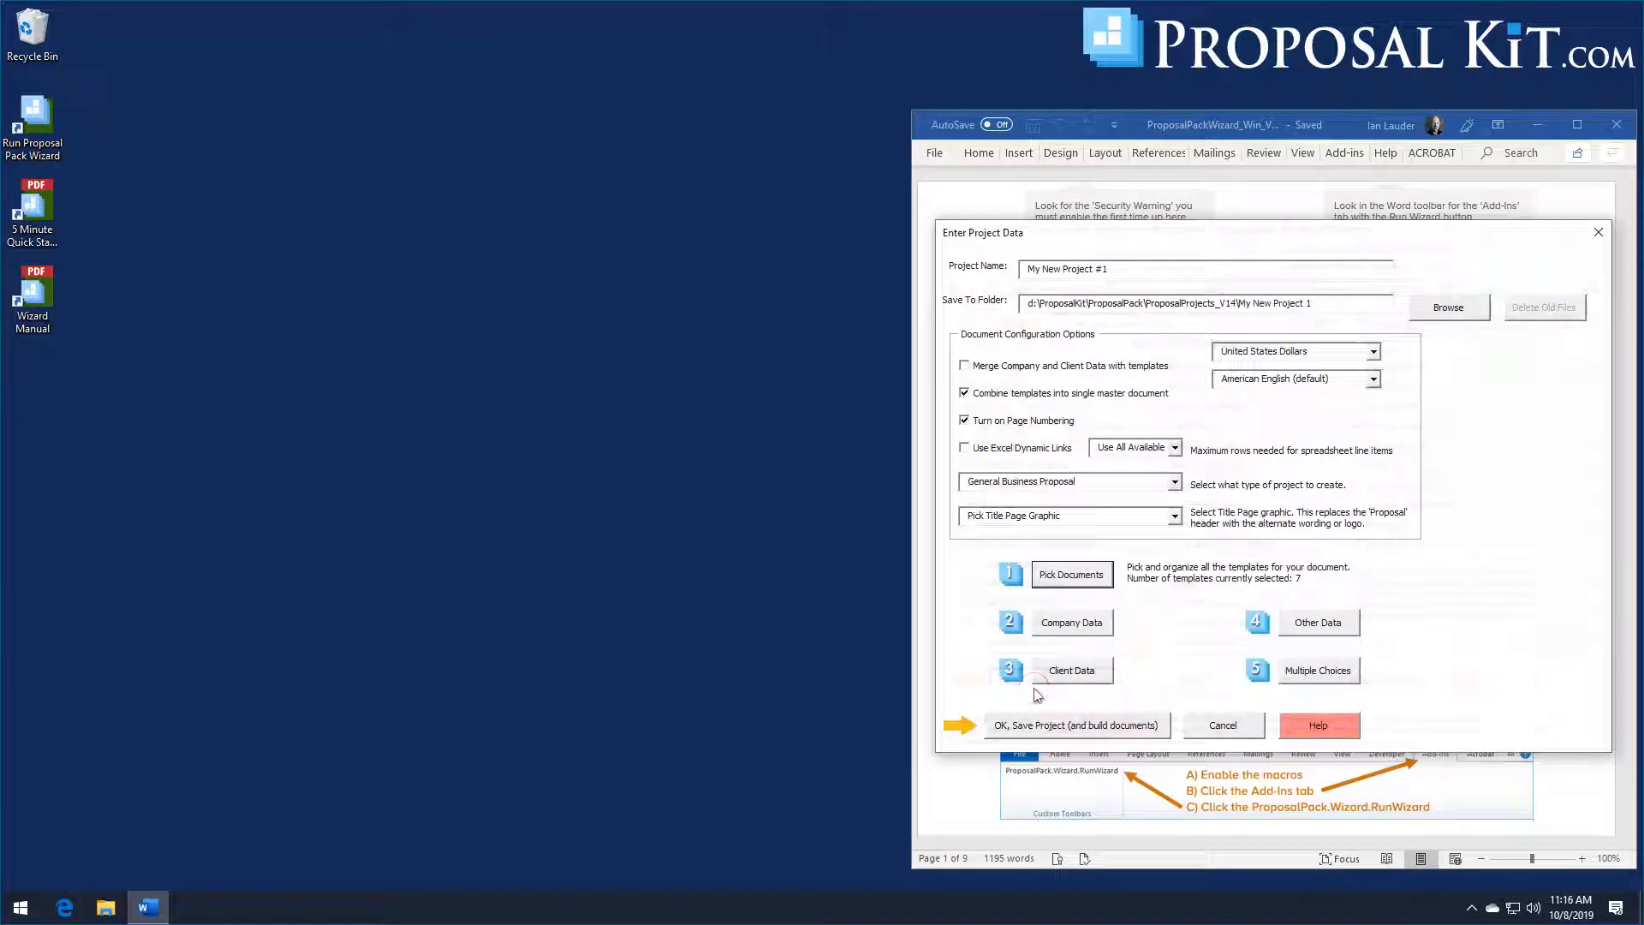
Save the project with its documents built, and open the Combined Project Document.
left_click(1037, 734)
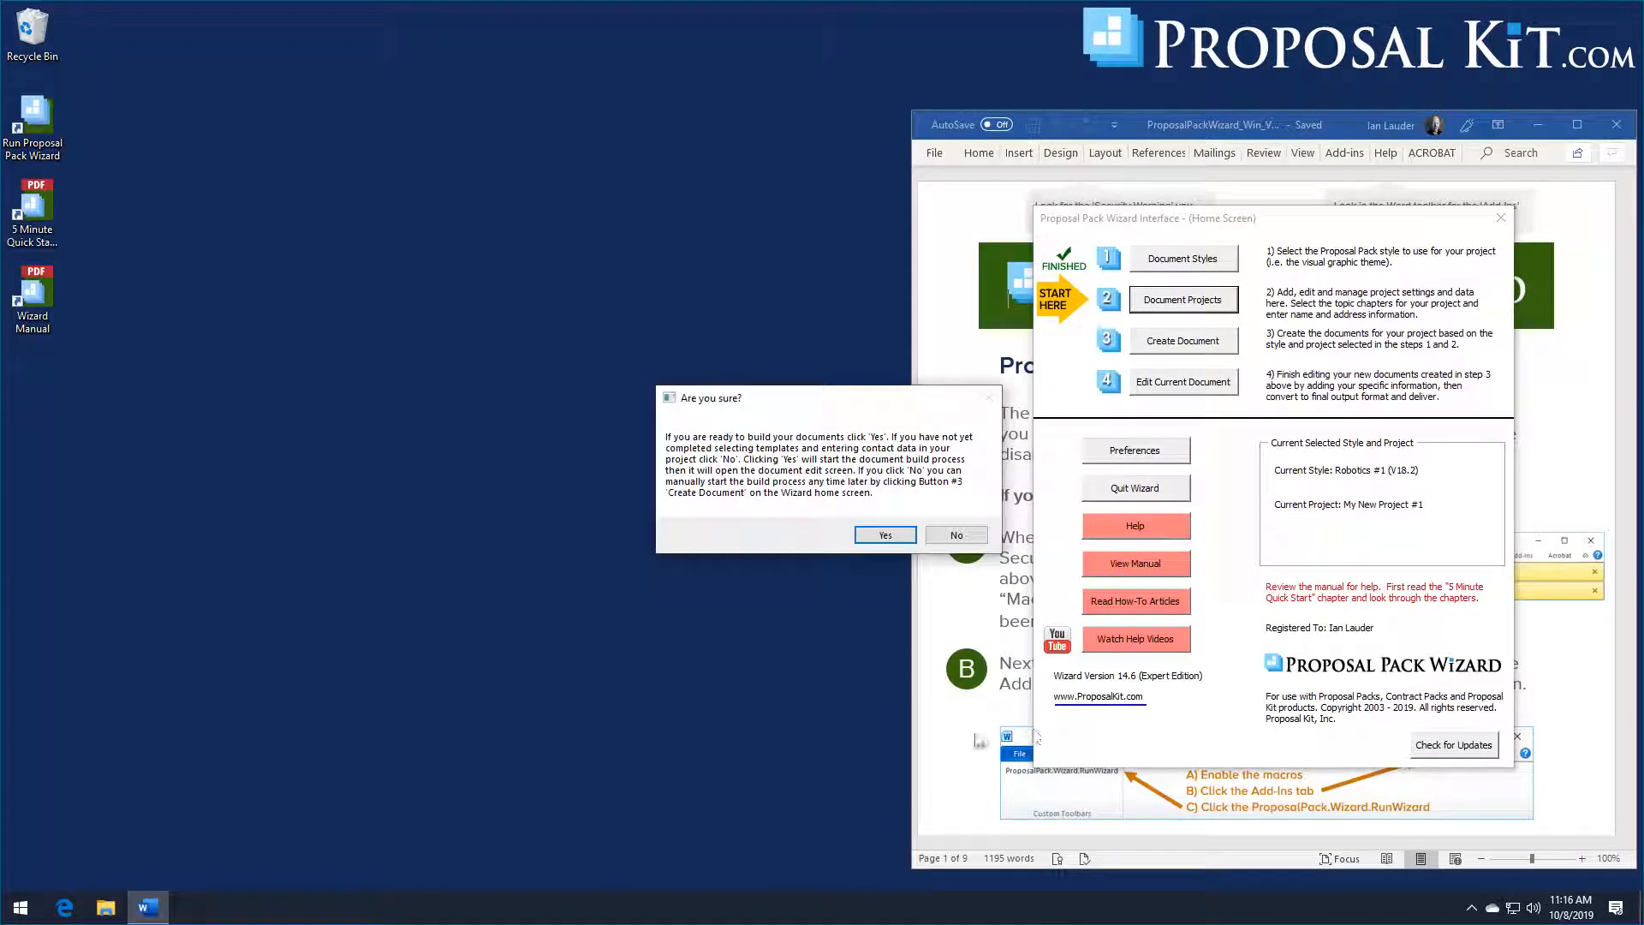
left_click(882, 538)
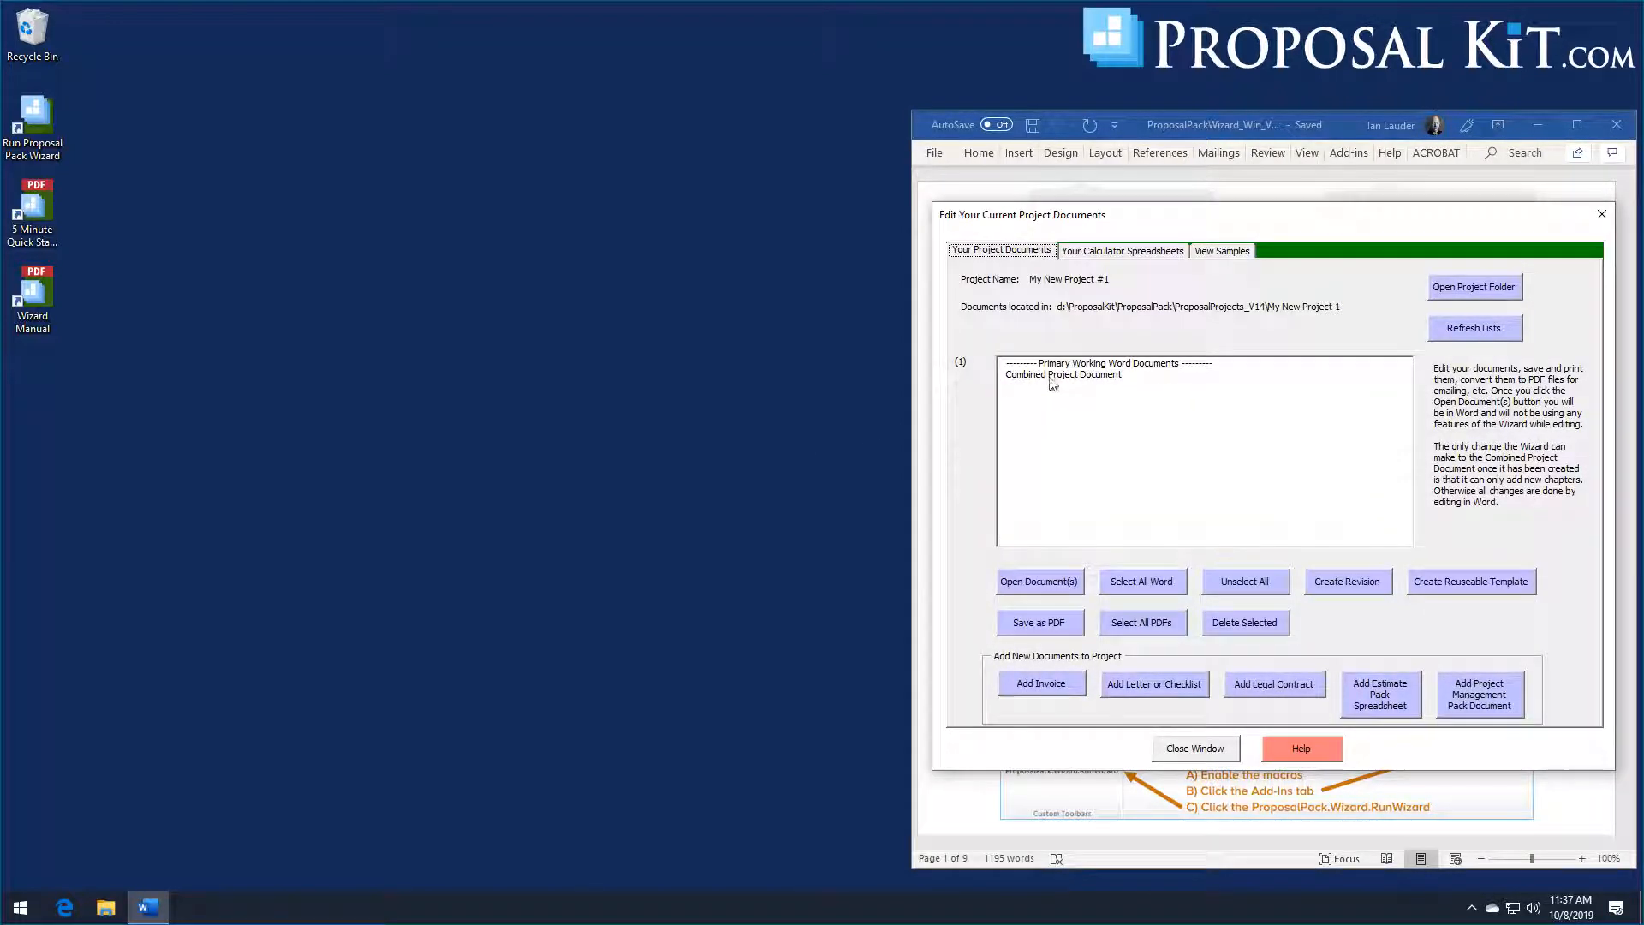
left_click(1050, 376)
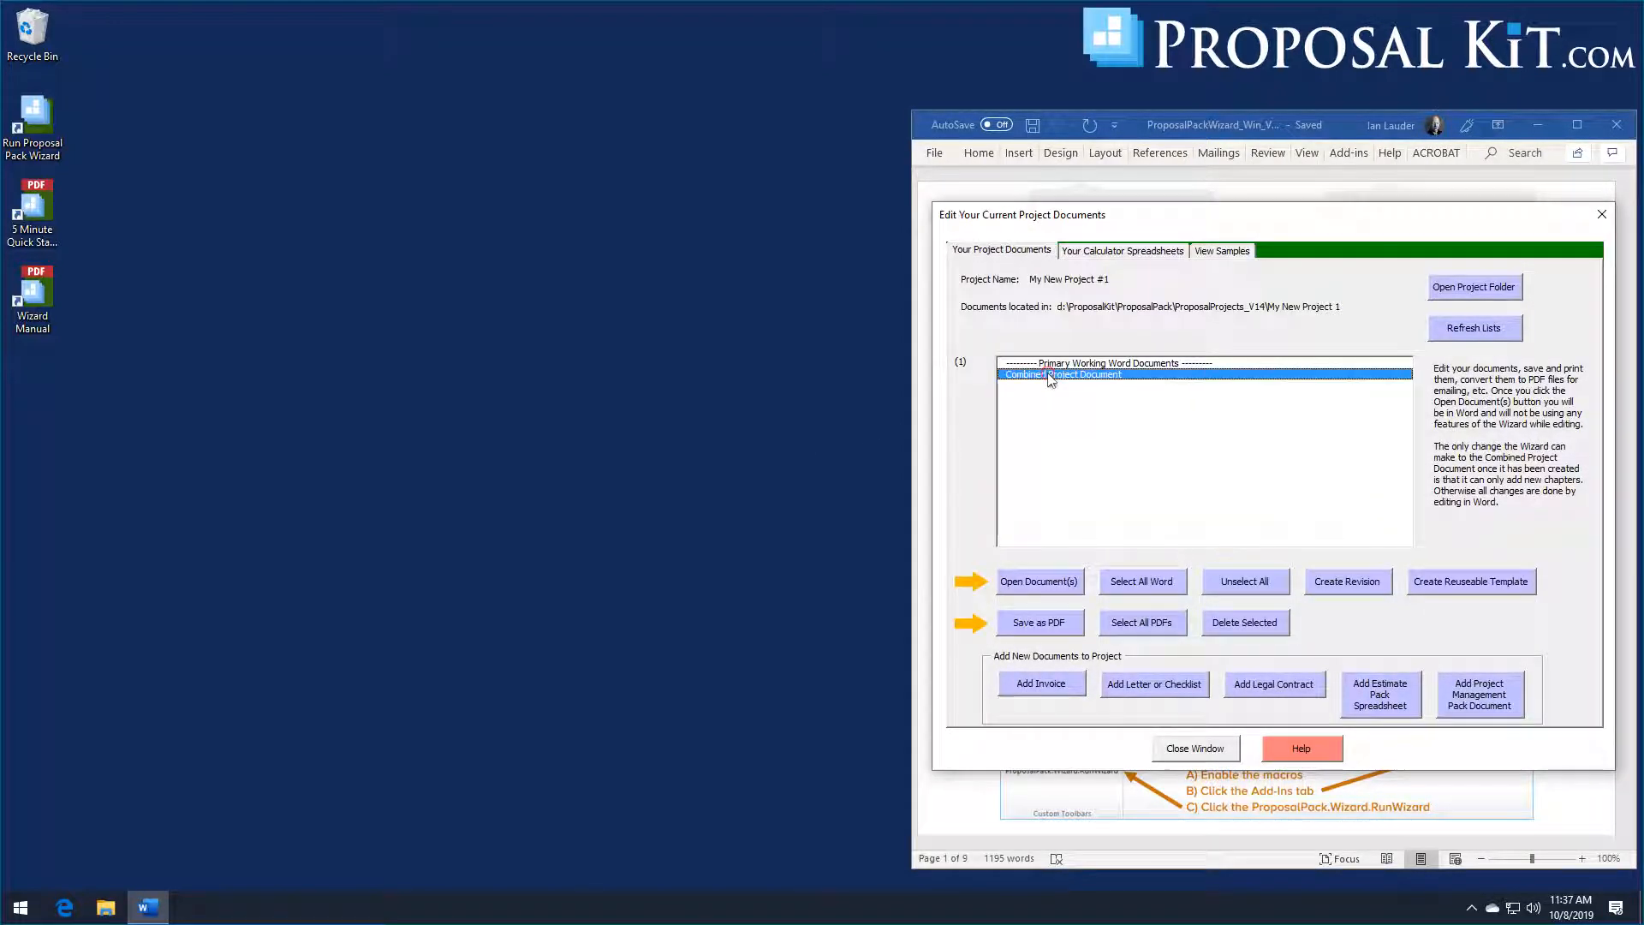
left_click(1041, 588)
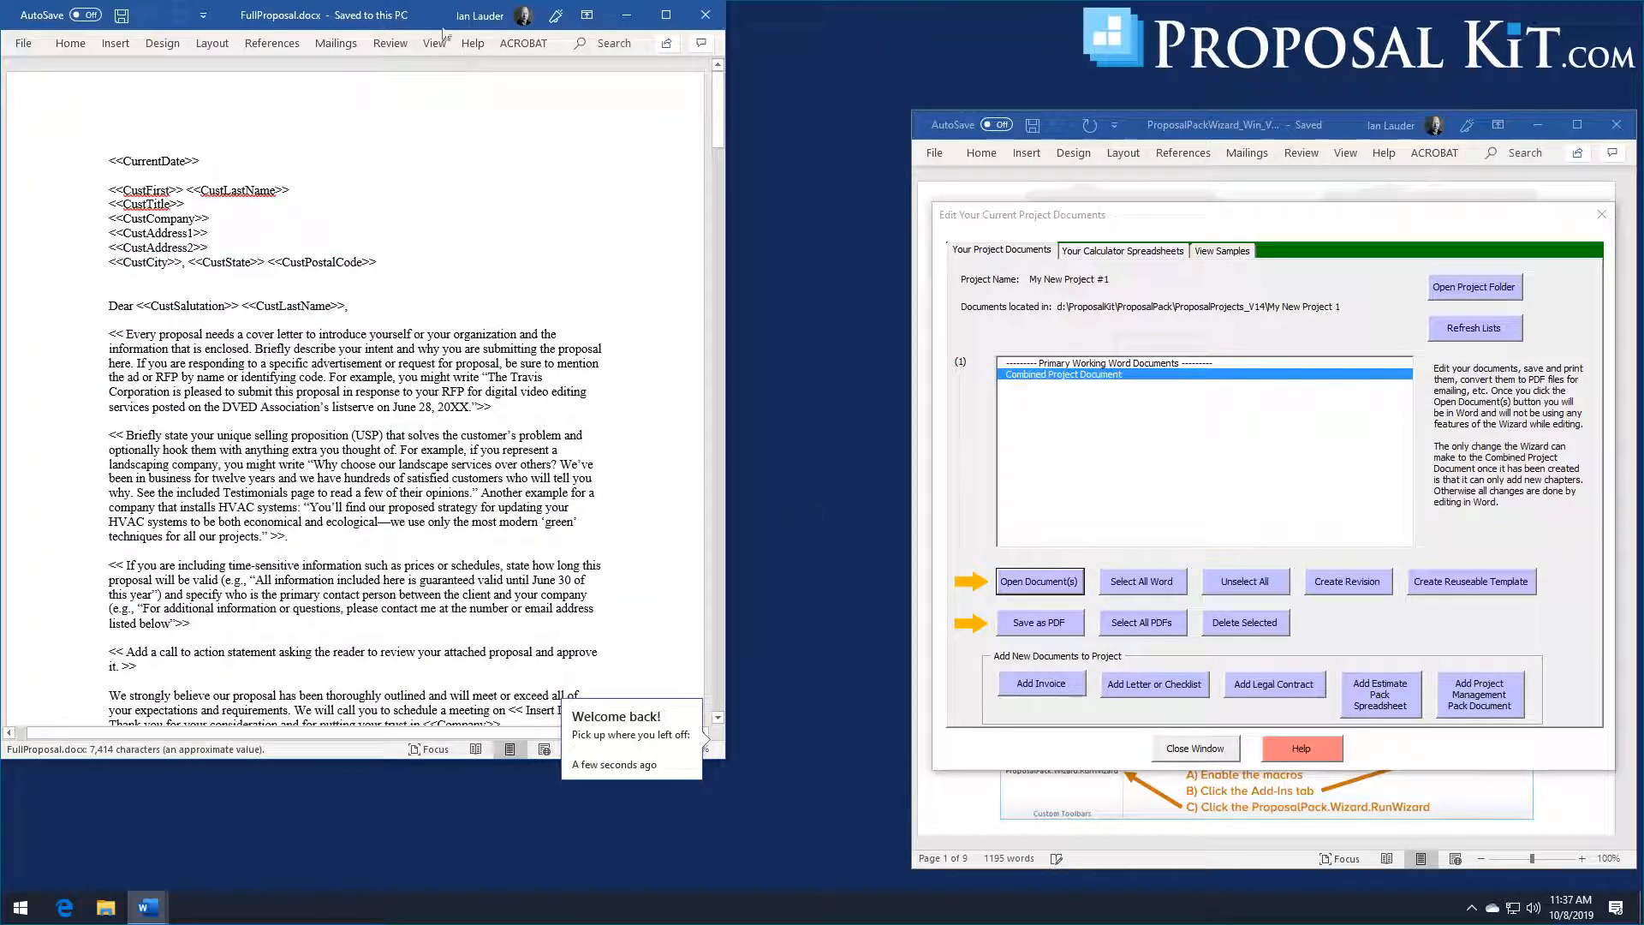
Examine the title page's Proposal graphic and the Table of Contents header in the generated proposal.
left_click_drag(328, 10, 482, 37)
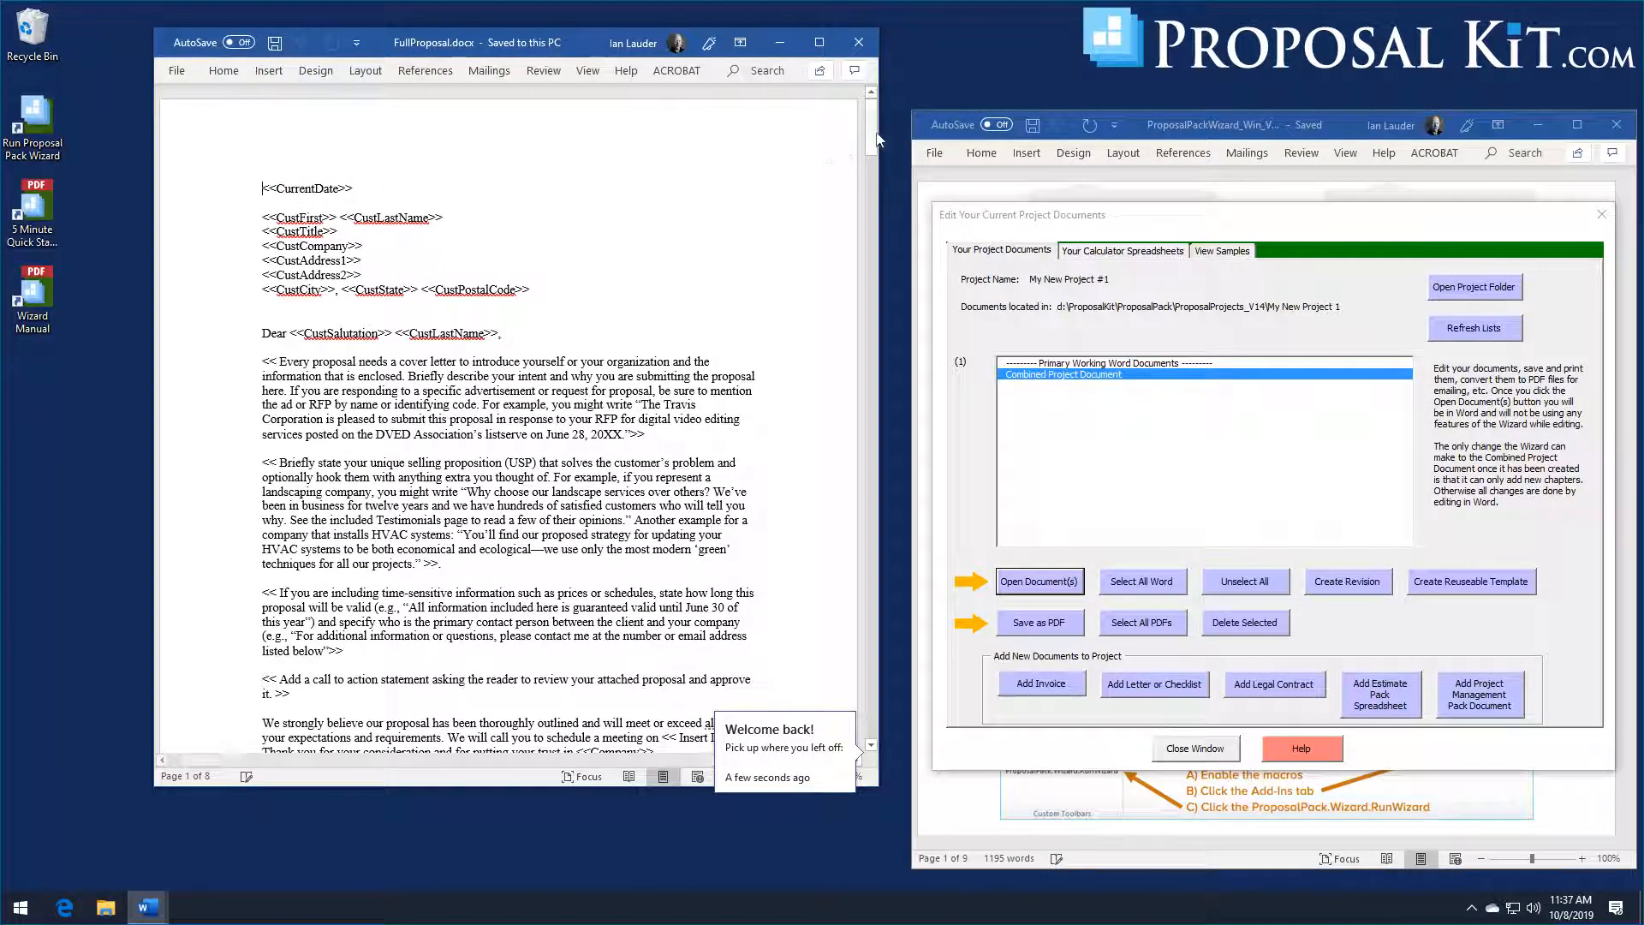
left_click_drag(869, 131, 892, 201)
left_click(408, 328)
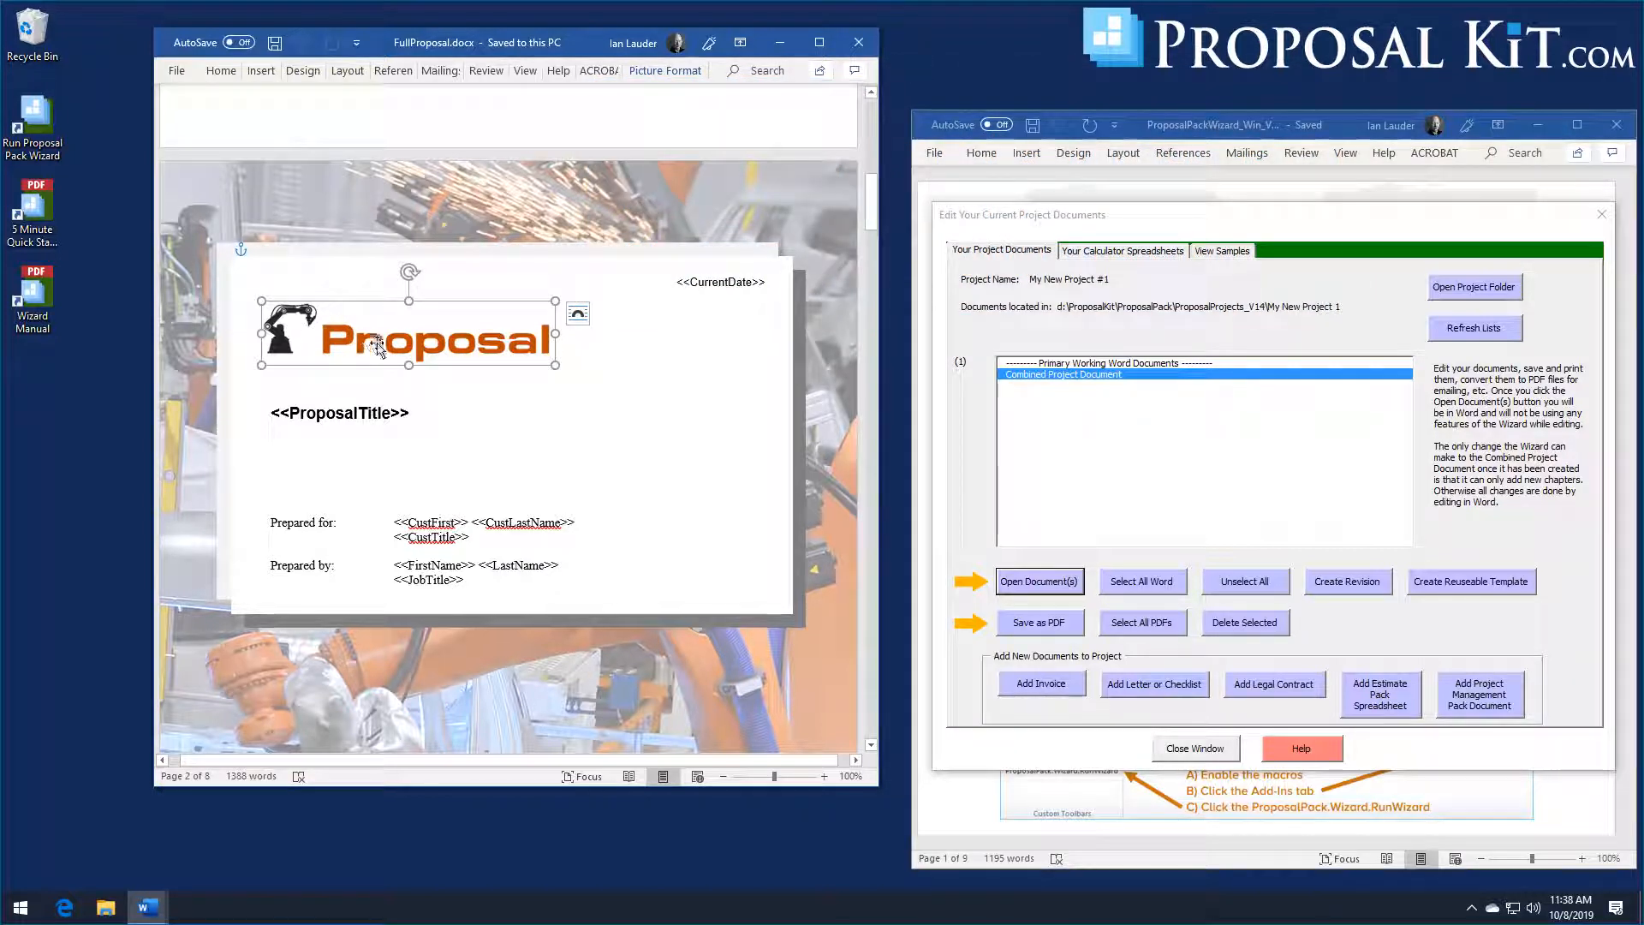
left_click(692, 335)
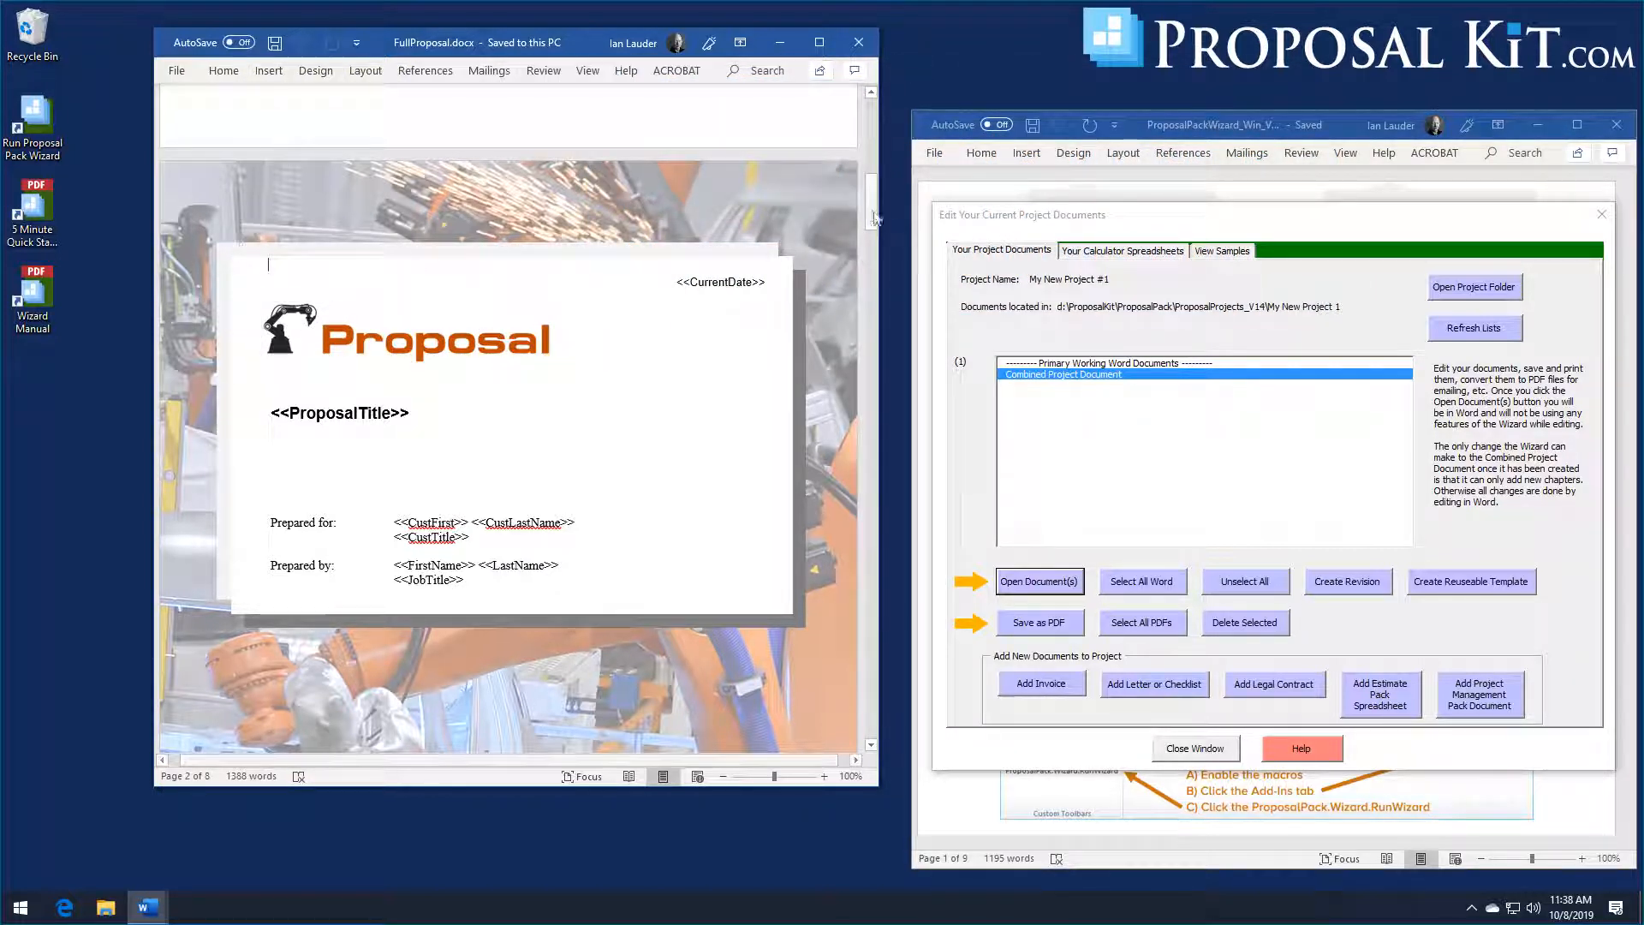
left_click_drag(872, 210, 870, 282)
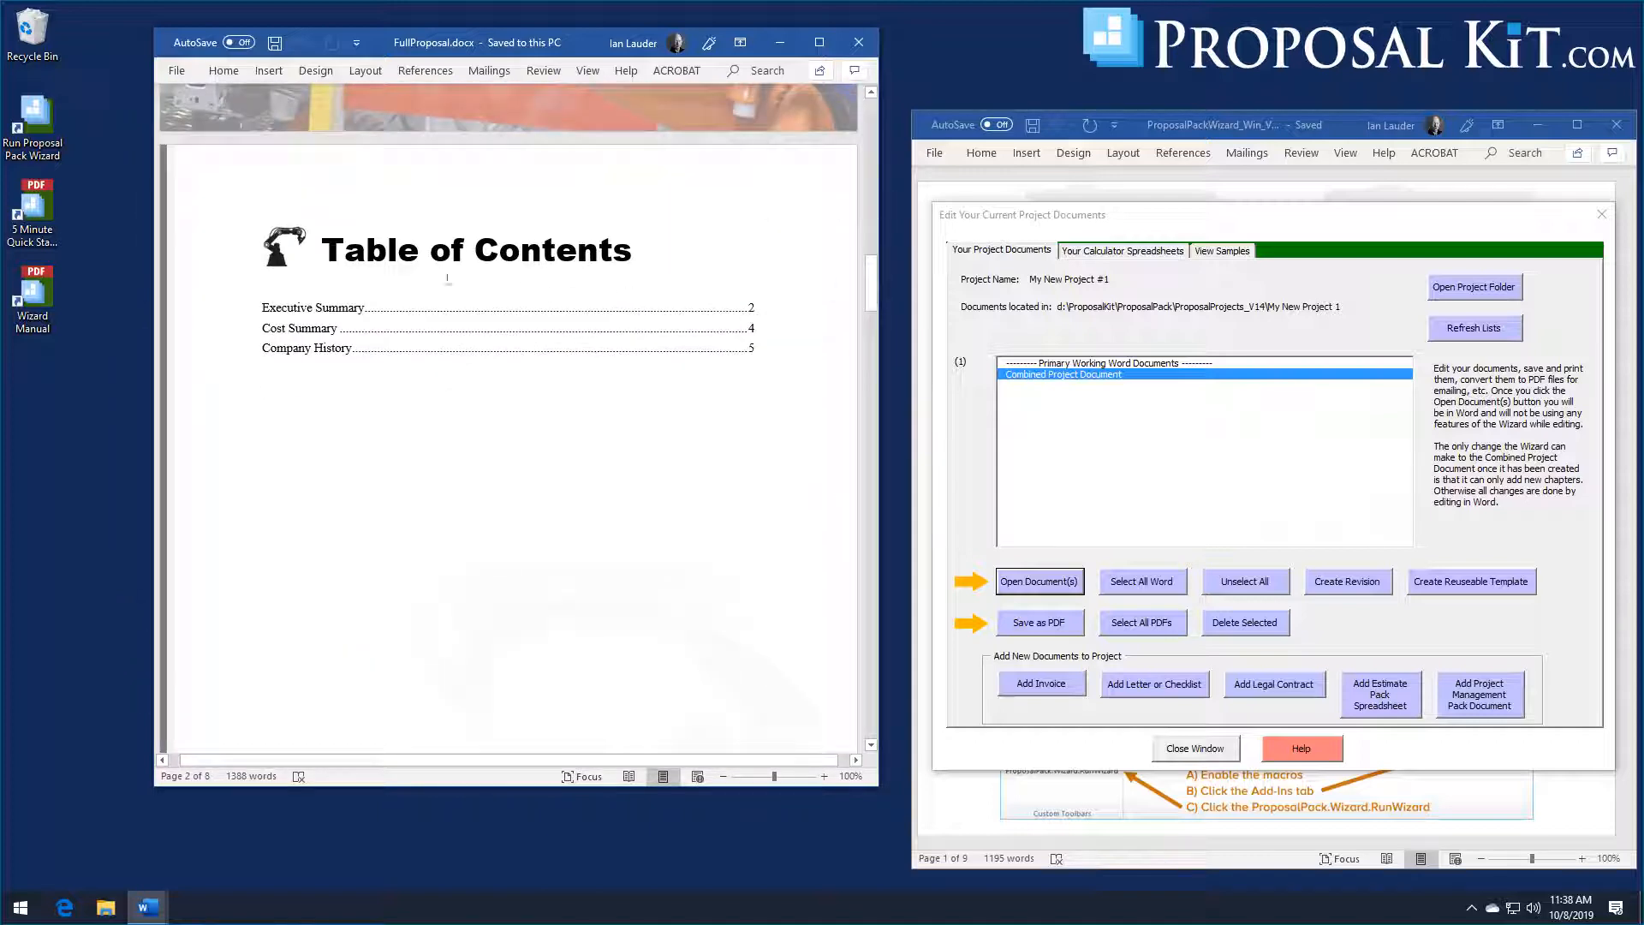
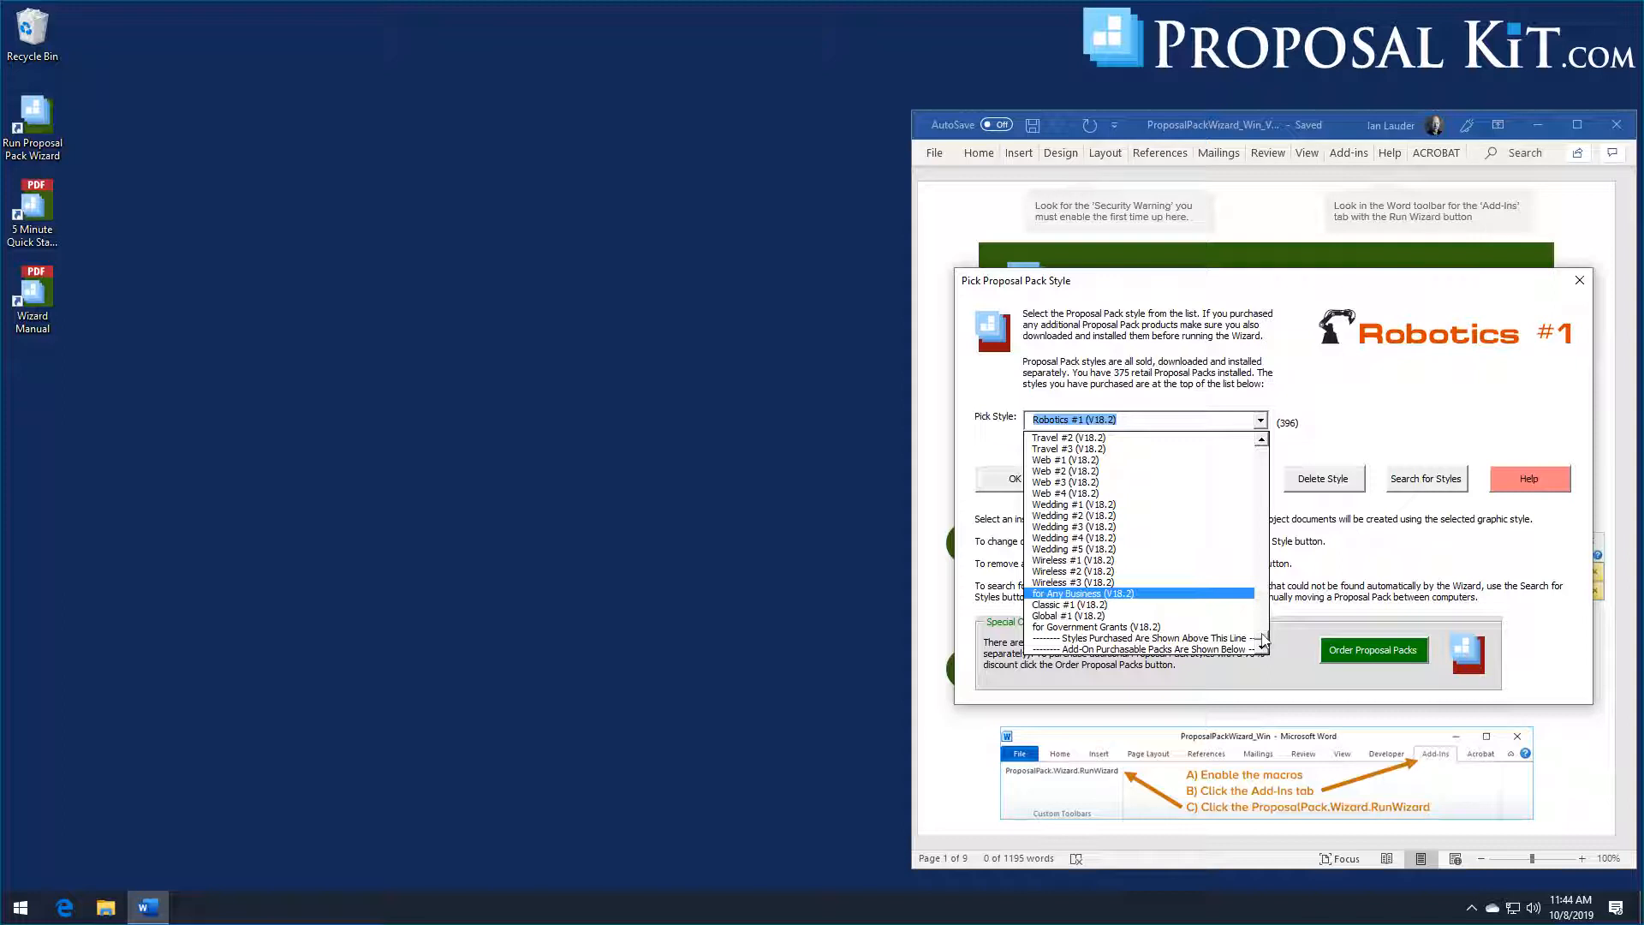
Choose Concepts #14 (V18.2) as the Proposal Pack style.
left_click_drag(1265, 639, 1274, 510)
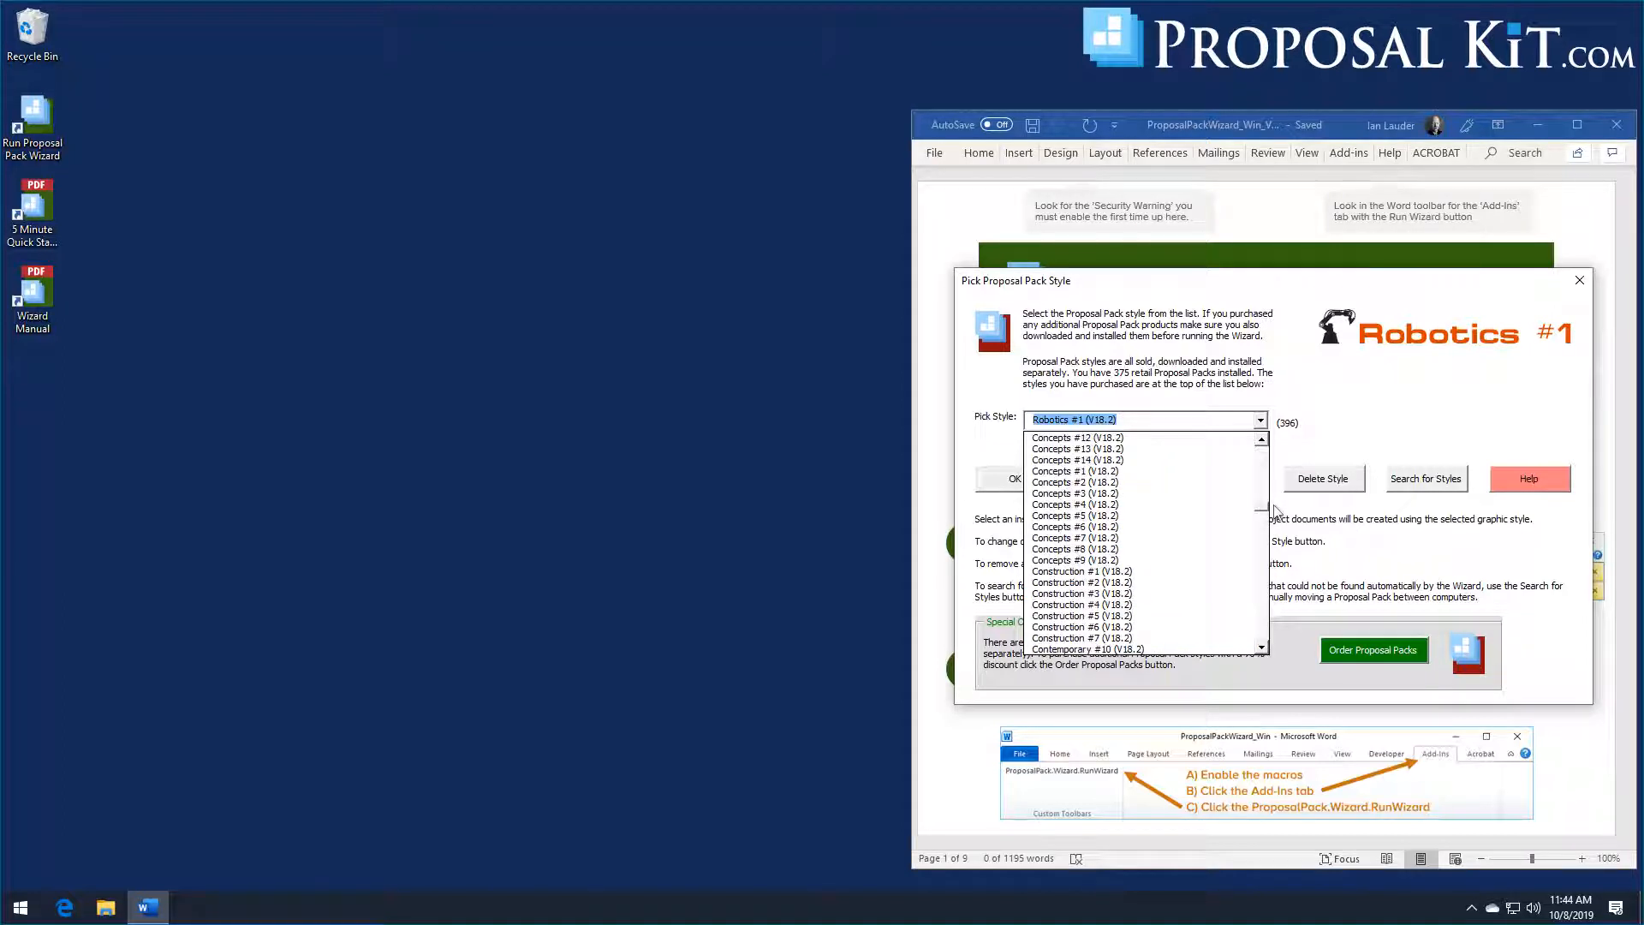
left_click(1110, 461)
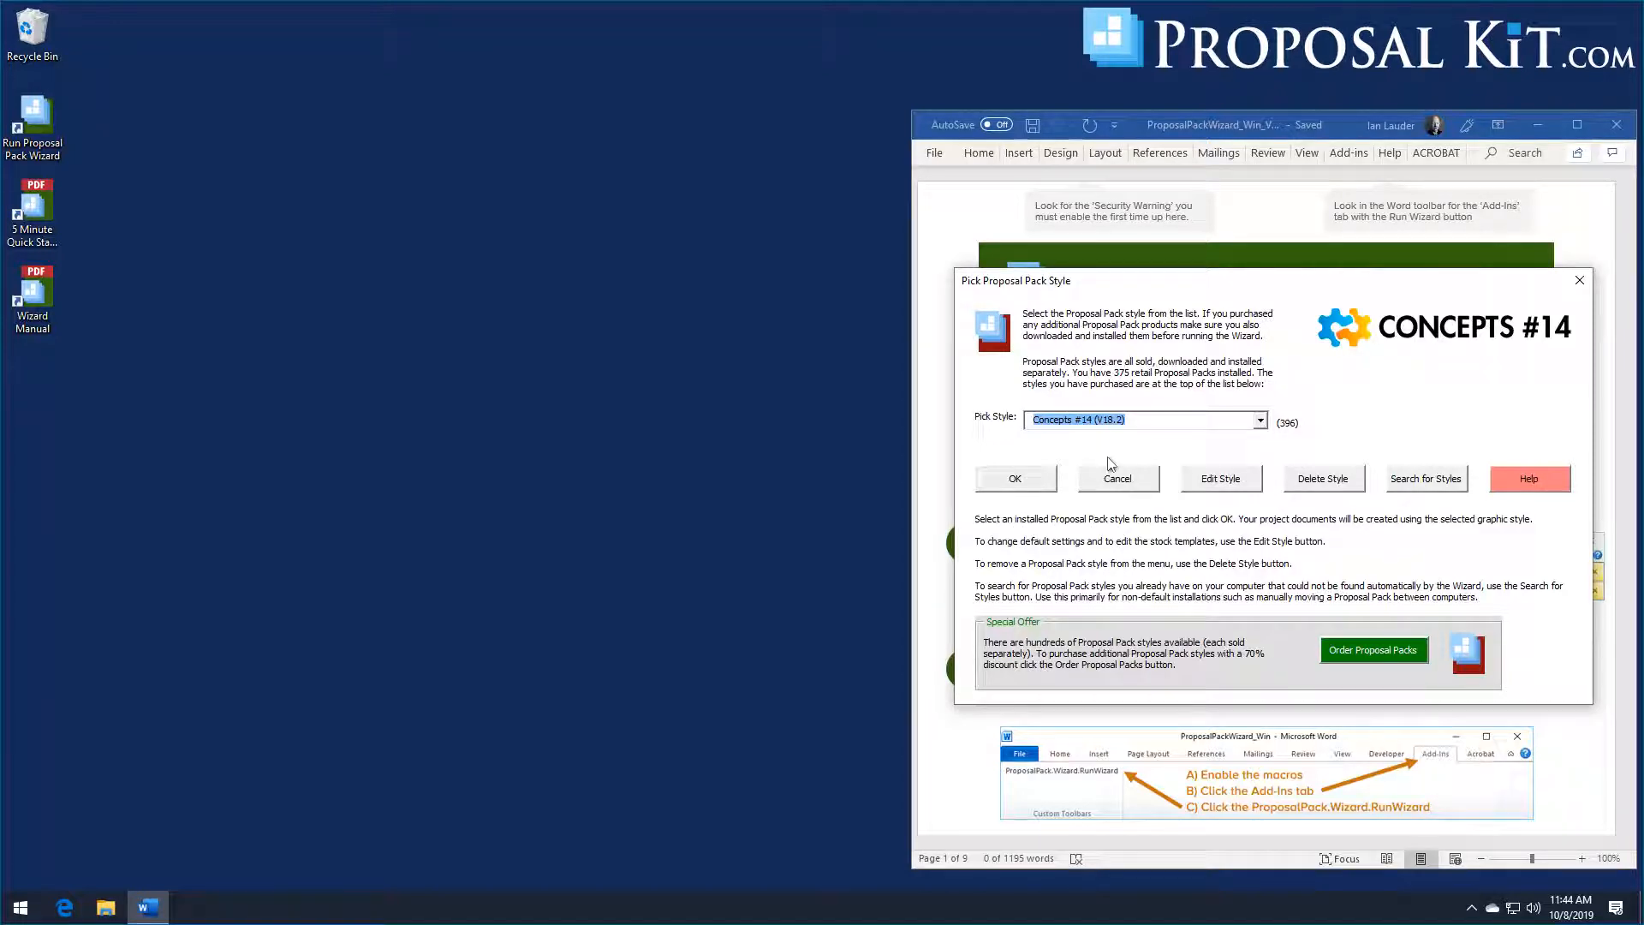
left_click(1028, 483)
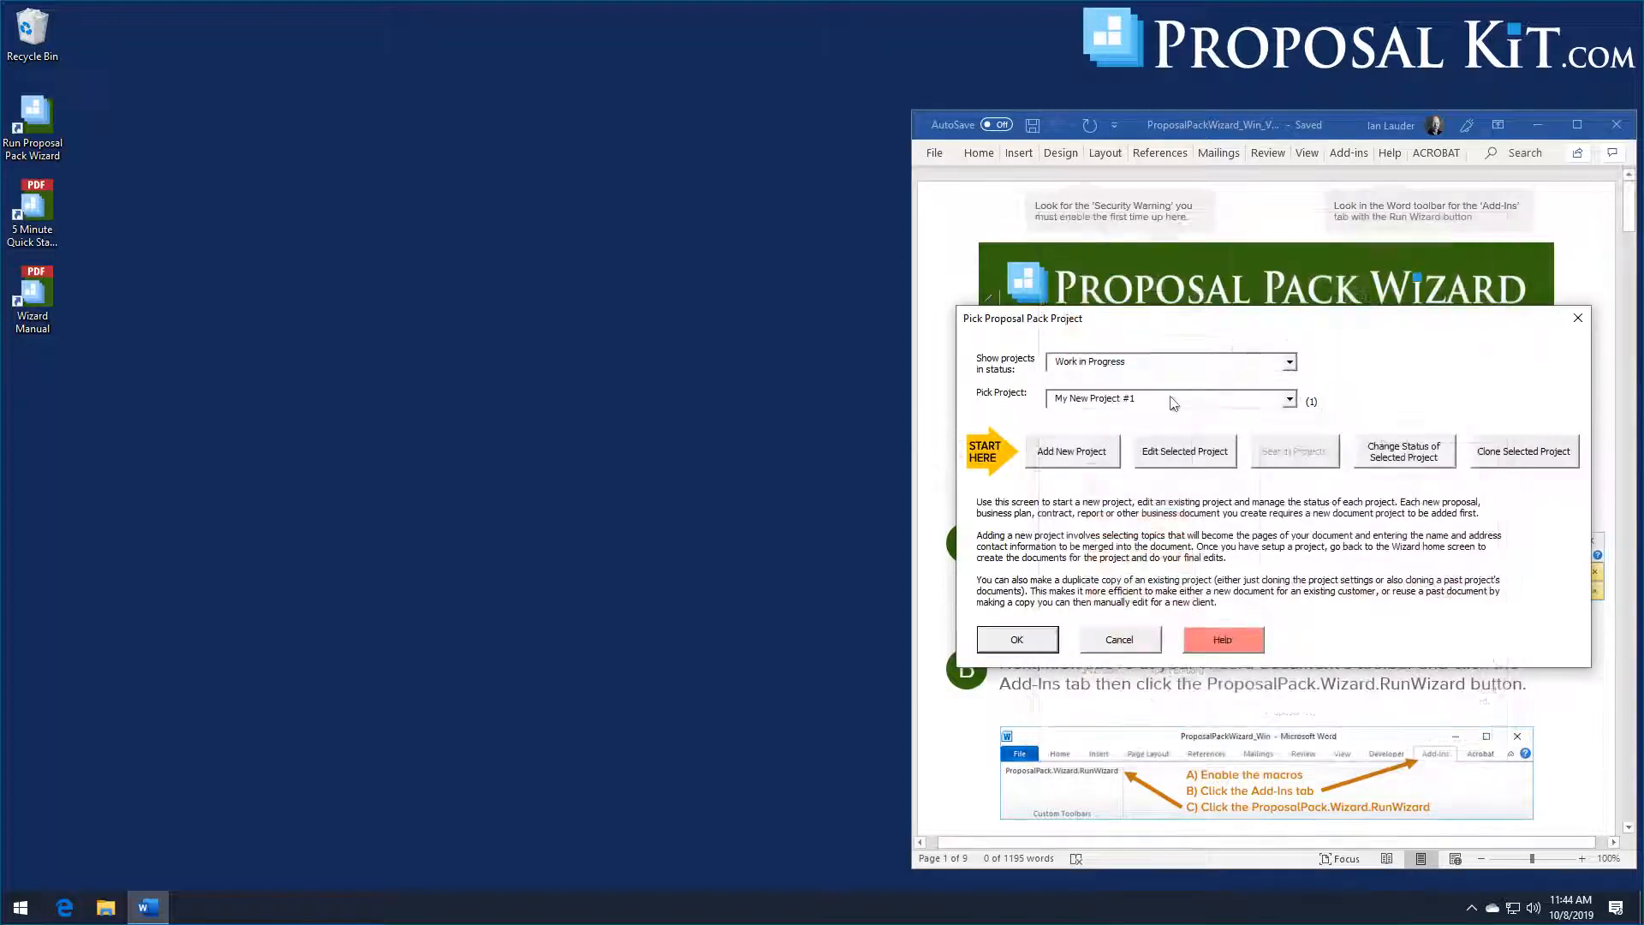
Open My New Project #1 for editing and delete its old document files.
left_click(1165, 452)
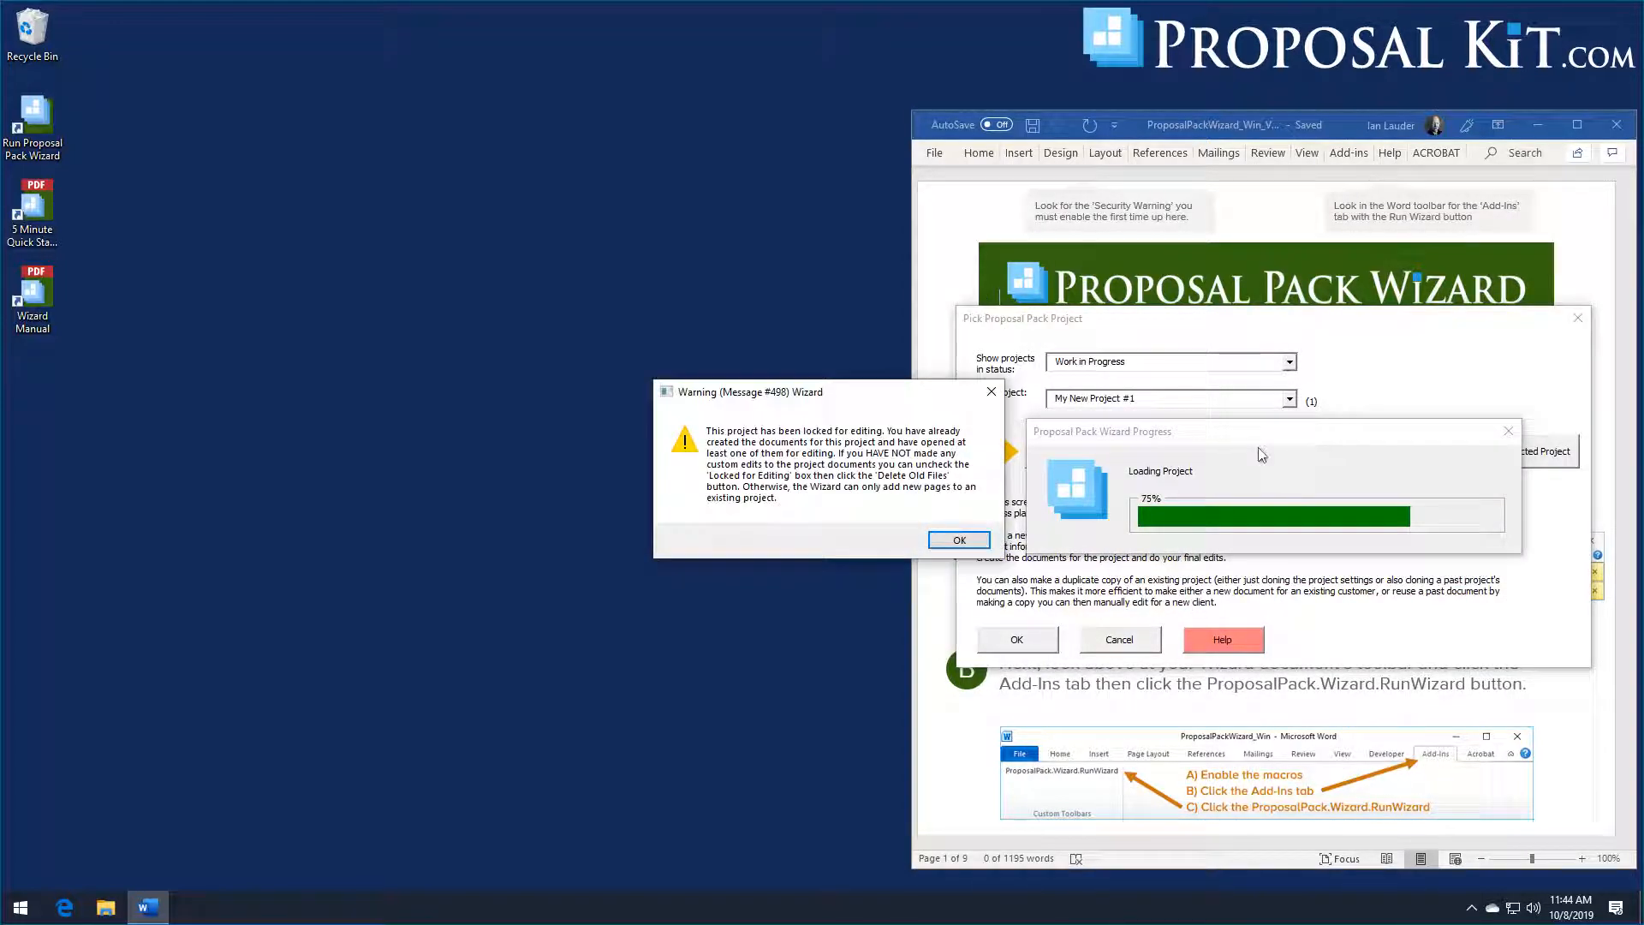
left_click(946, 541)
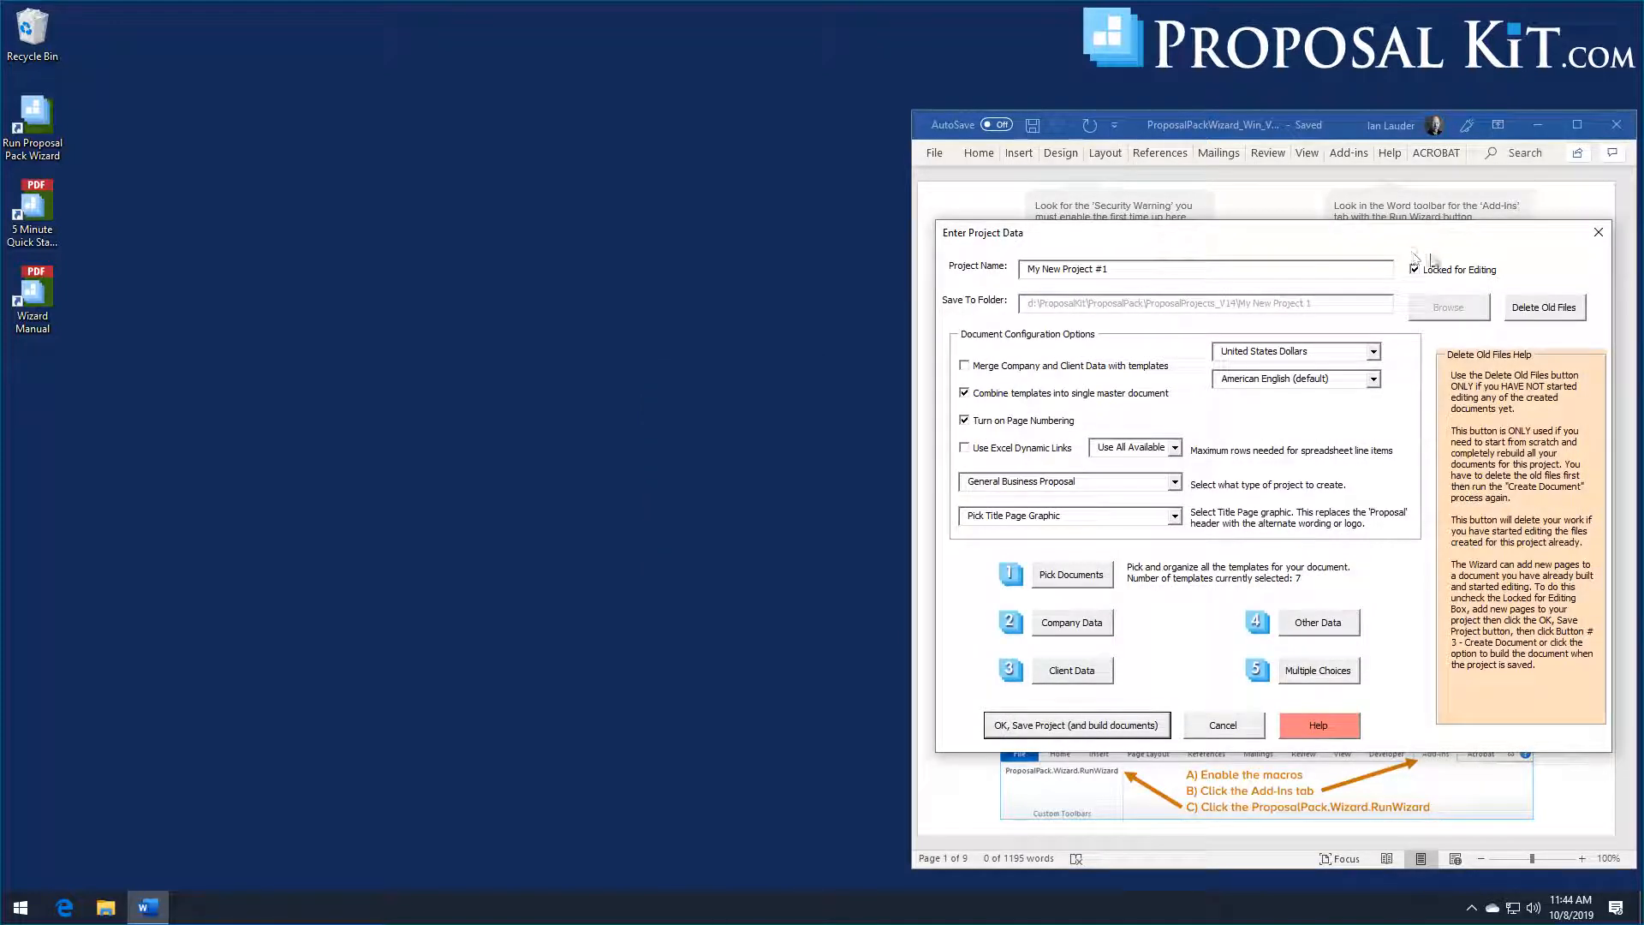
left_click(1544, 307)
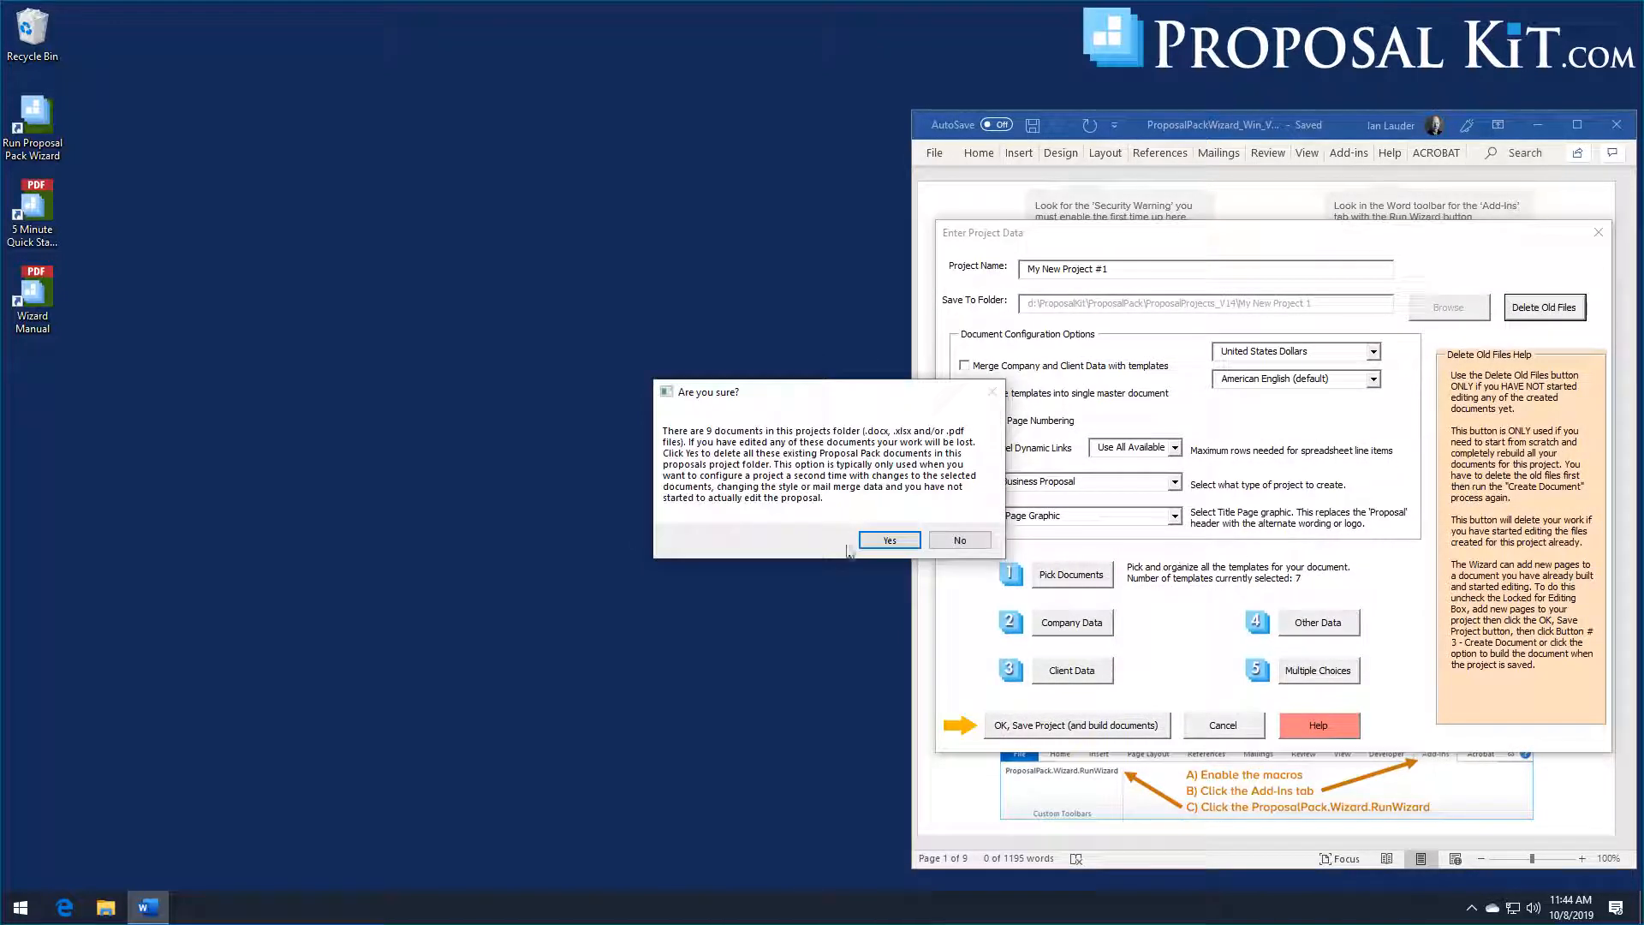
left_click(890, 540)
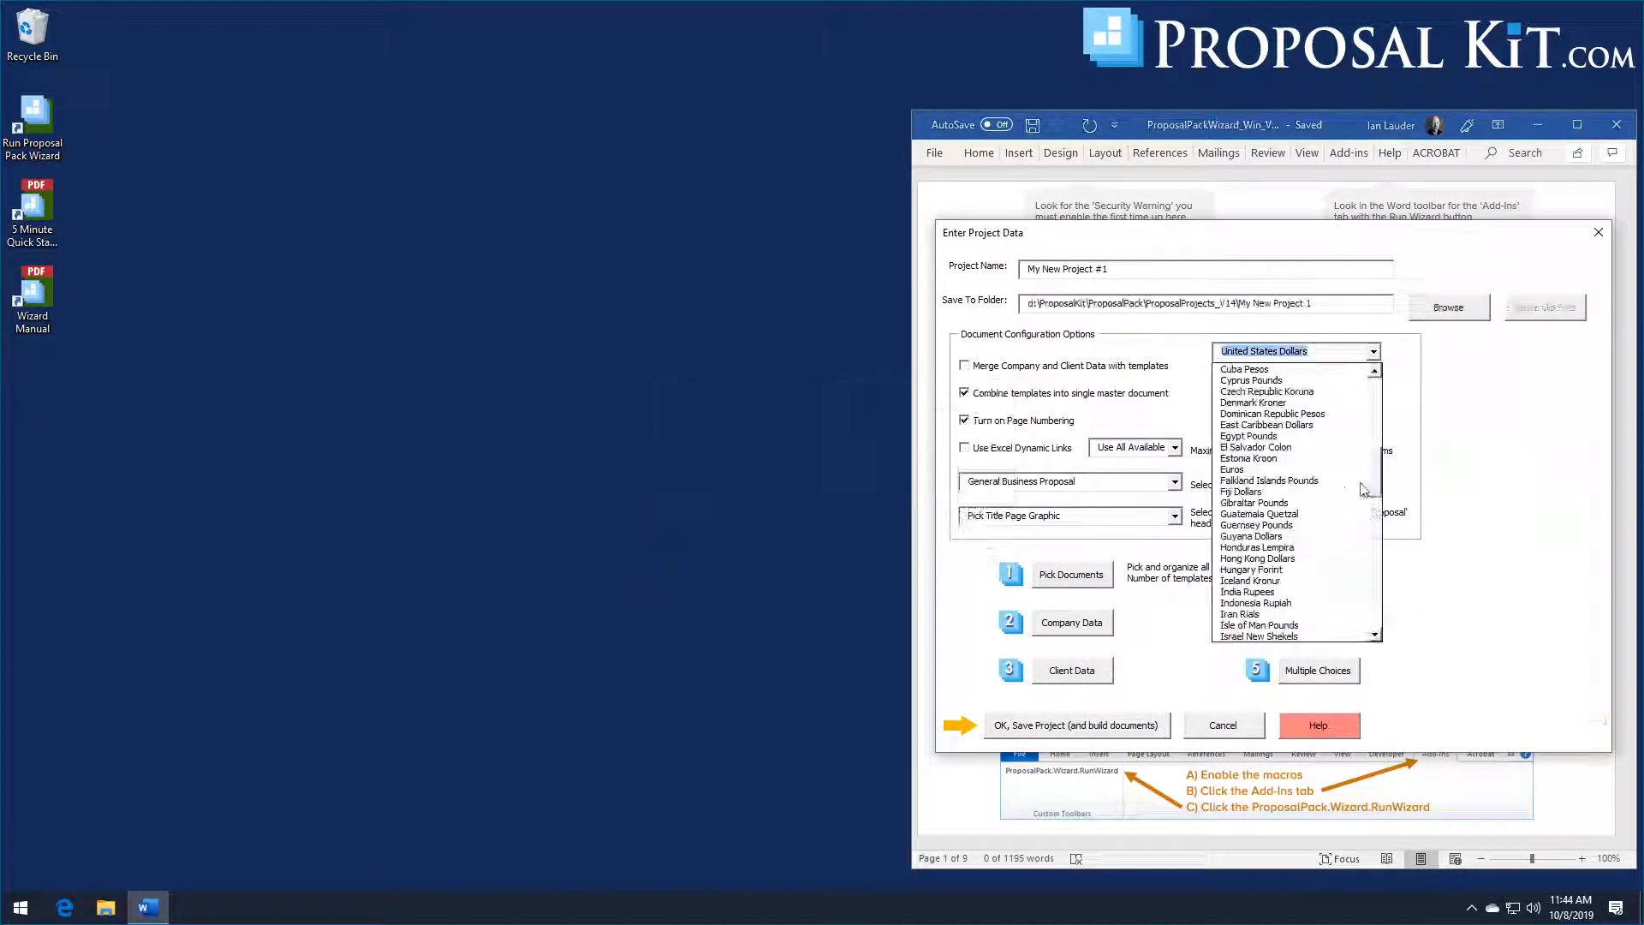
Set the project's currency to Mexico Pesos and its translation language to Spanish.
left_click(1390, 391)
left_click(1373, 381)
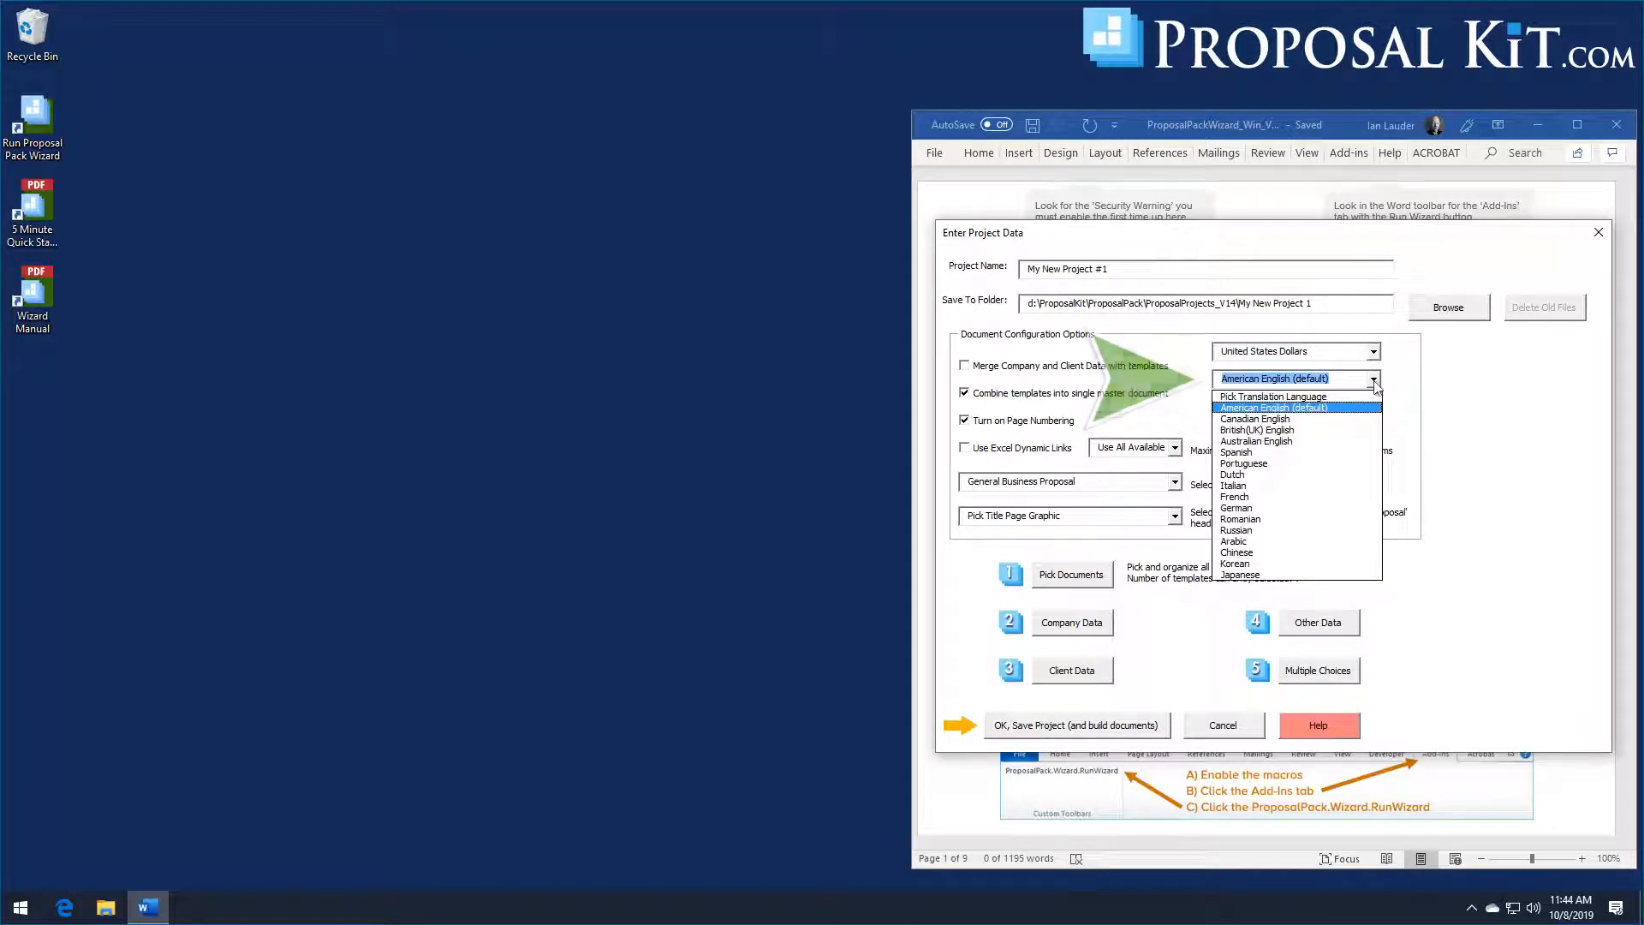
left_click(1252, 452)
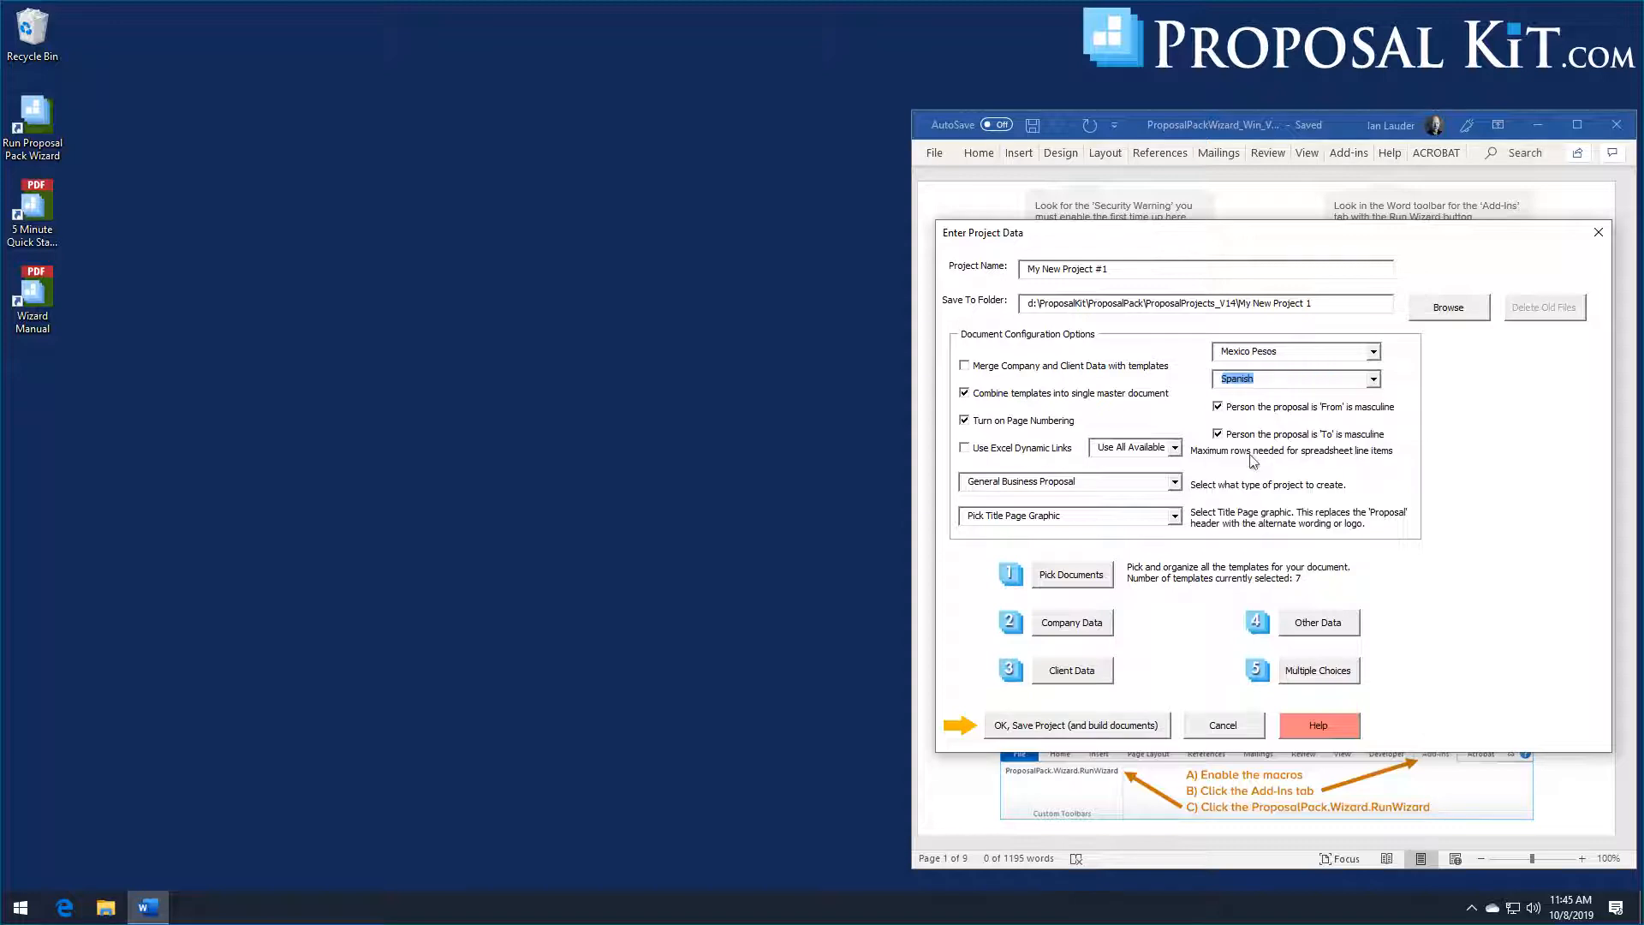
Open the Executive Summary stock template from the full template list, inspect its graphic header, and close the document.
left_click(1076, 580)
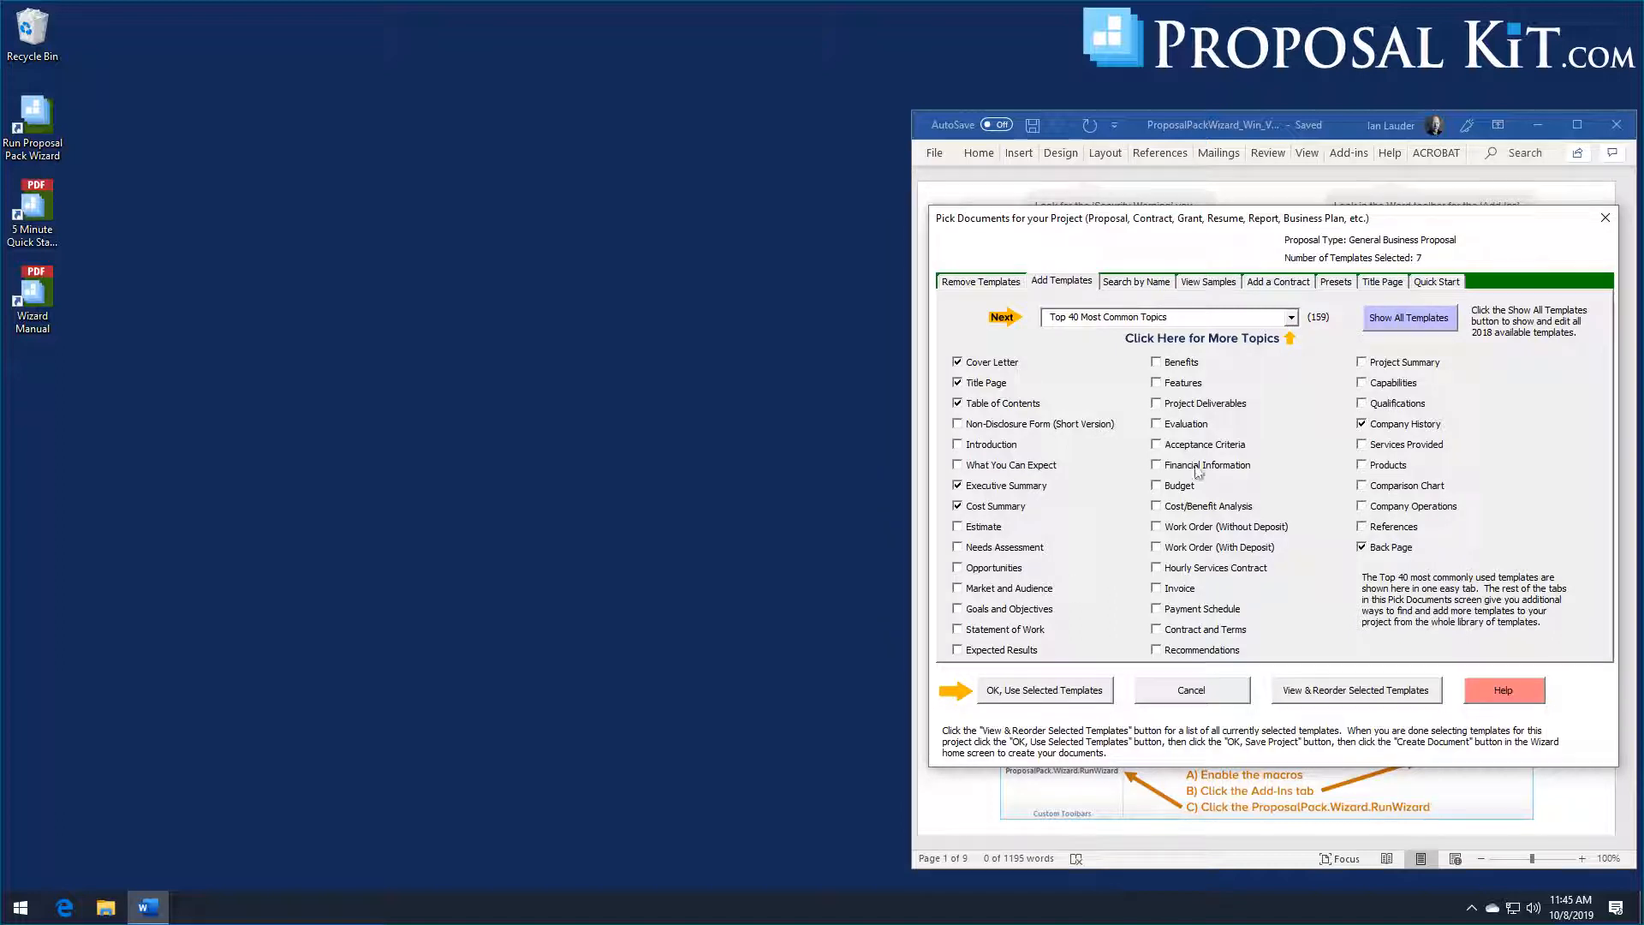
left_click(1404, 322)
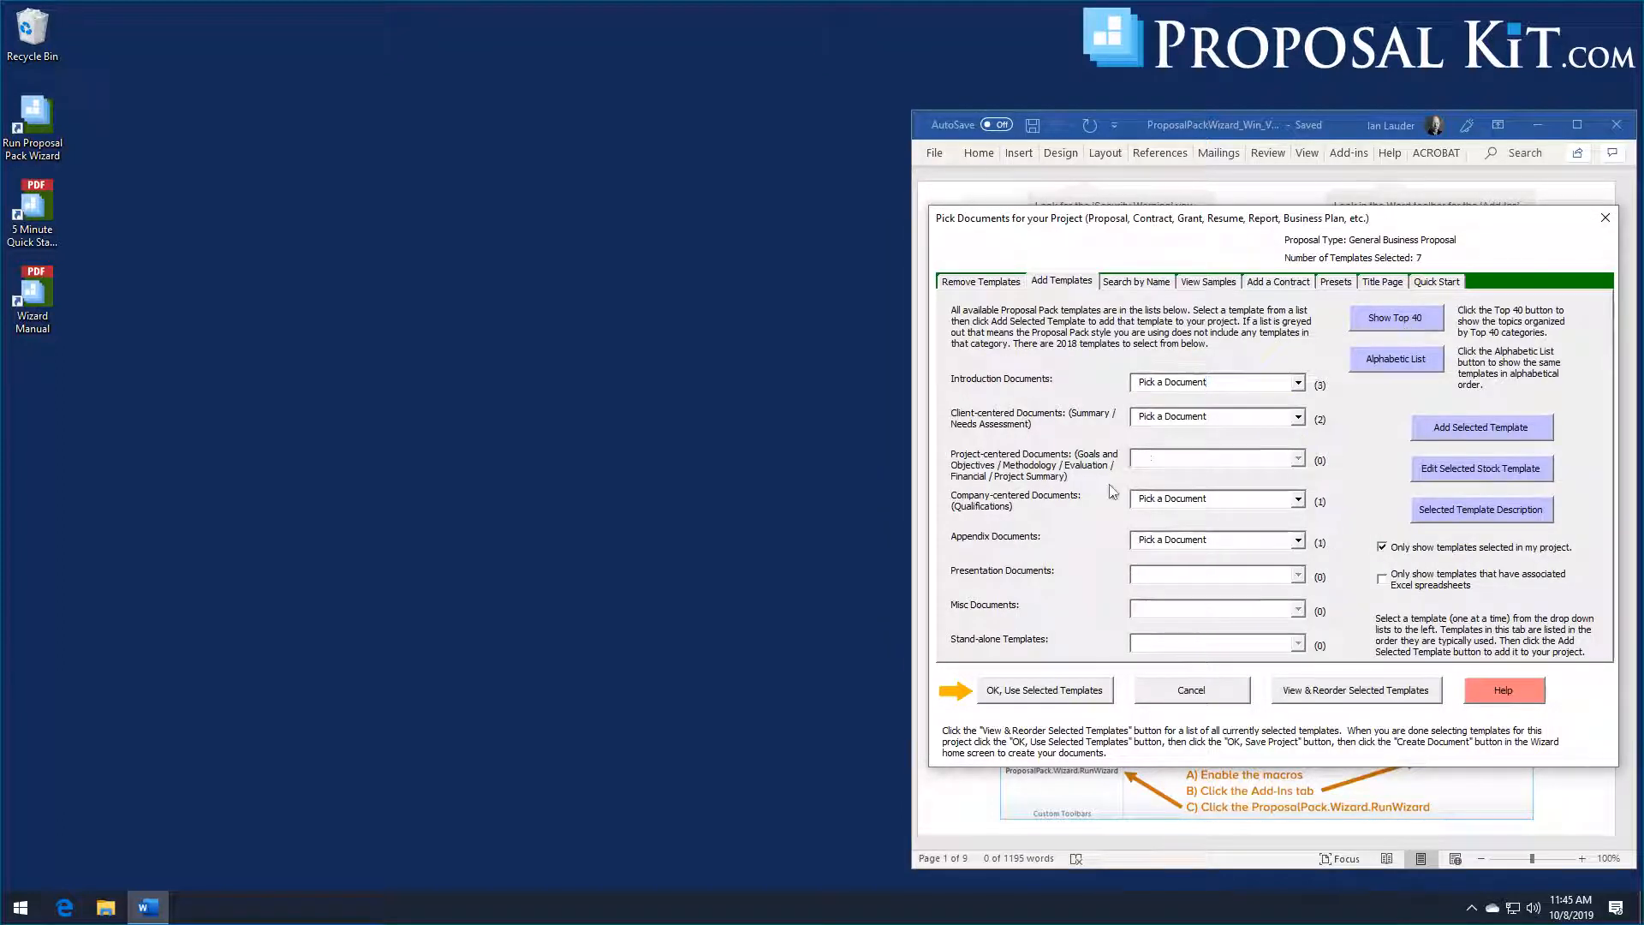
left_click(1296, 418)
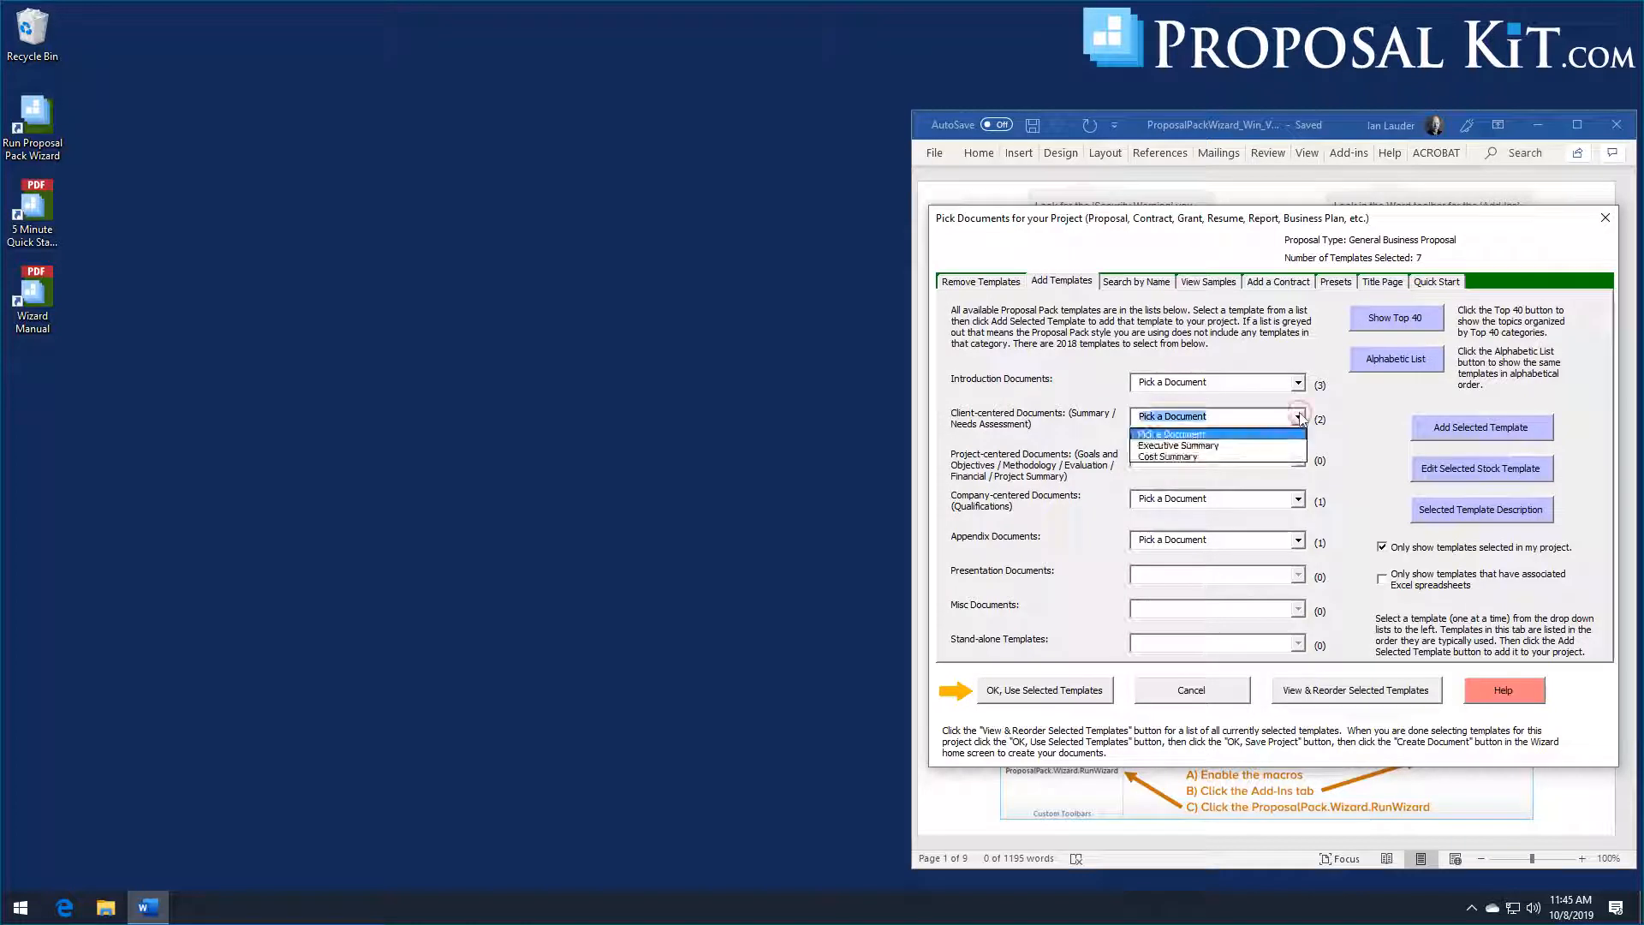
left_click(1188, 445)
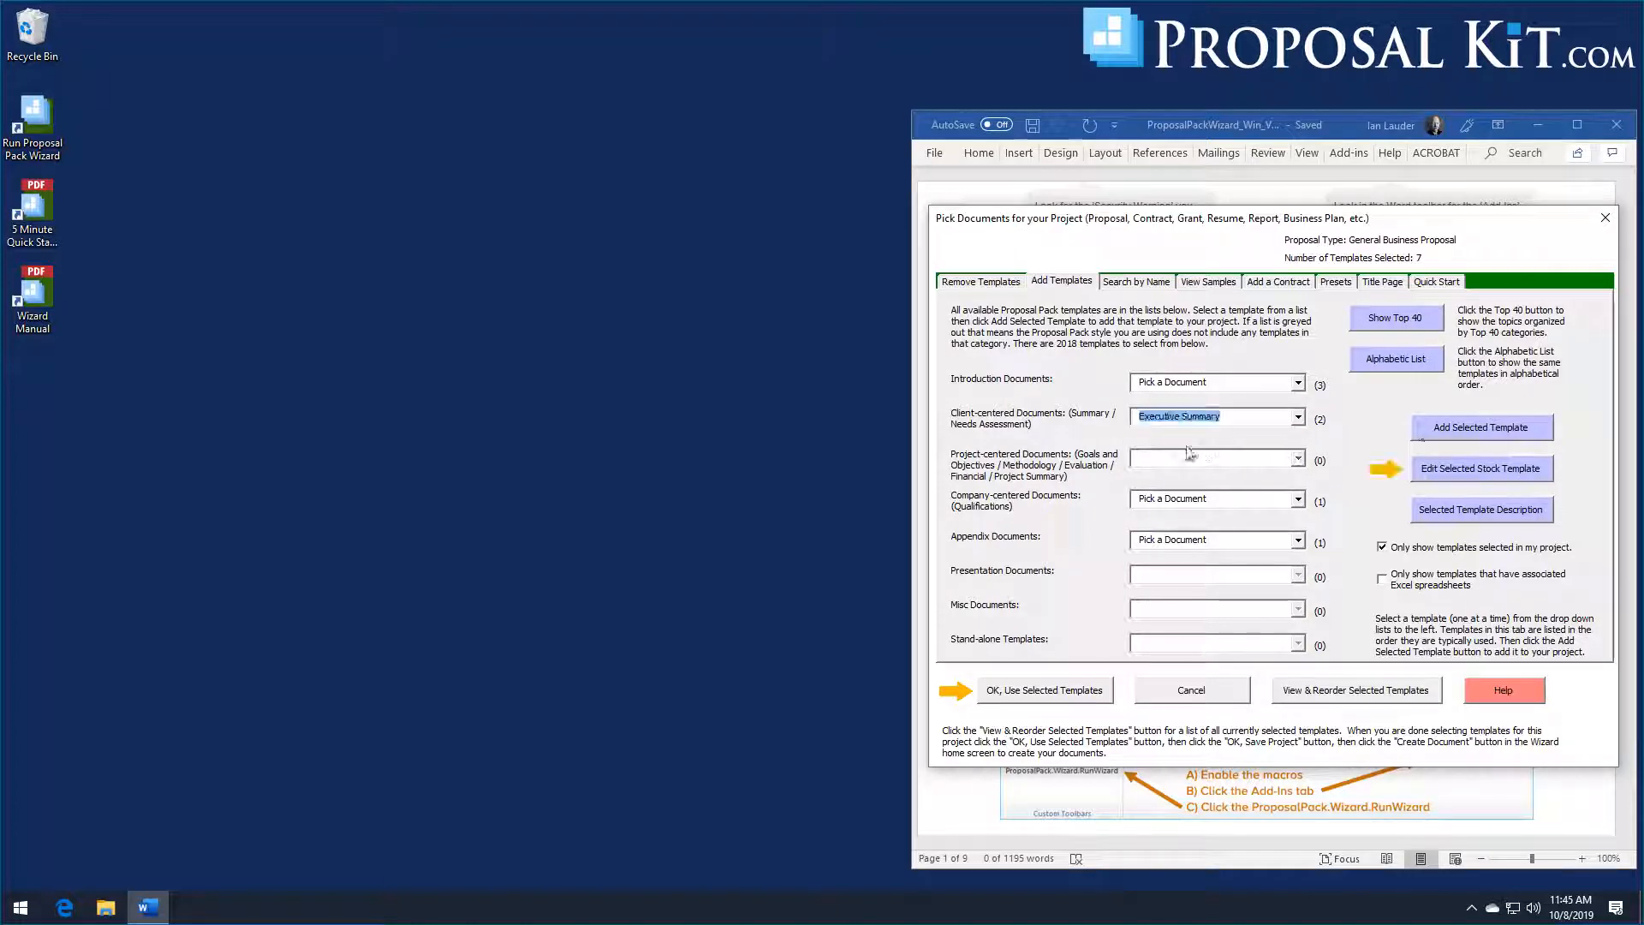
left_click(1466, 469)
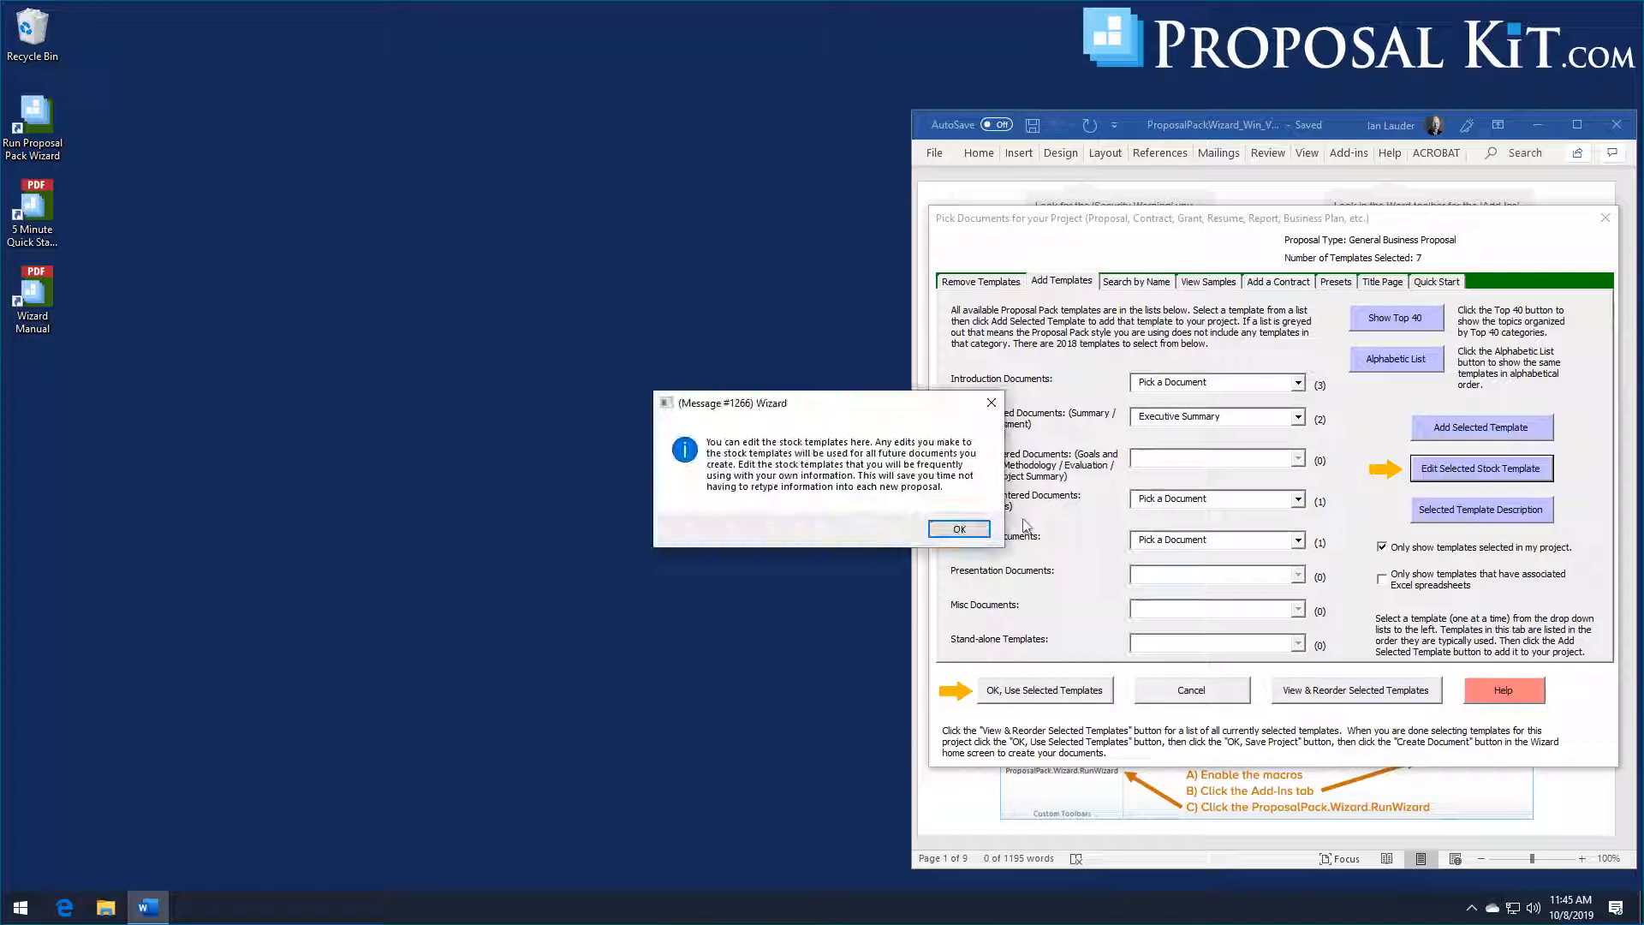
left_click(959, 529)
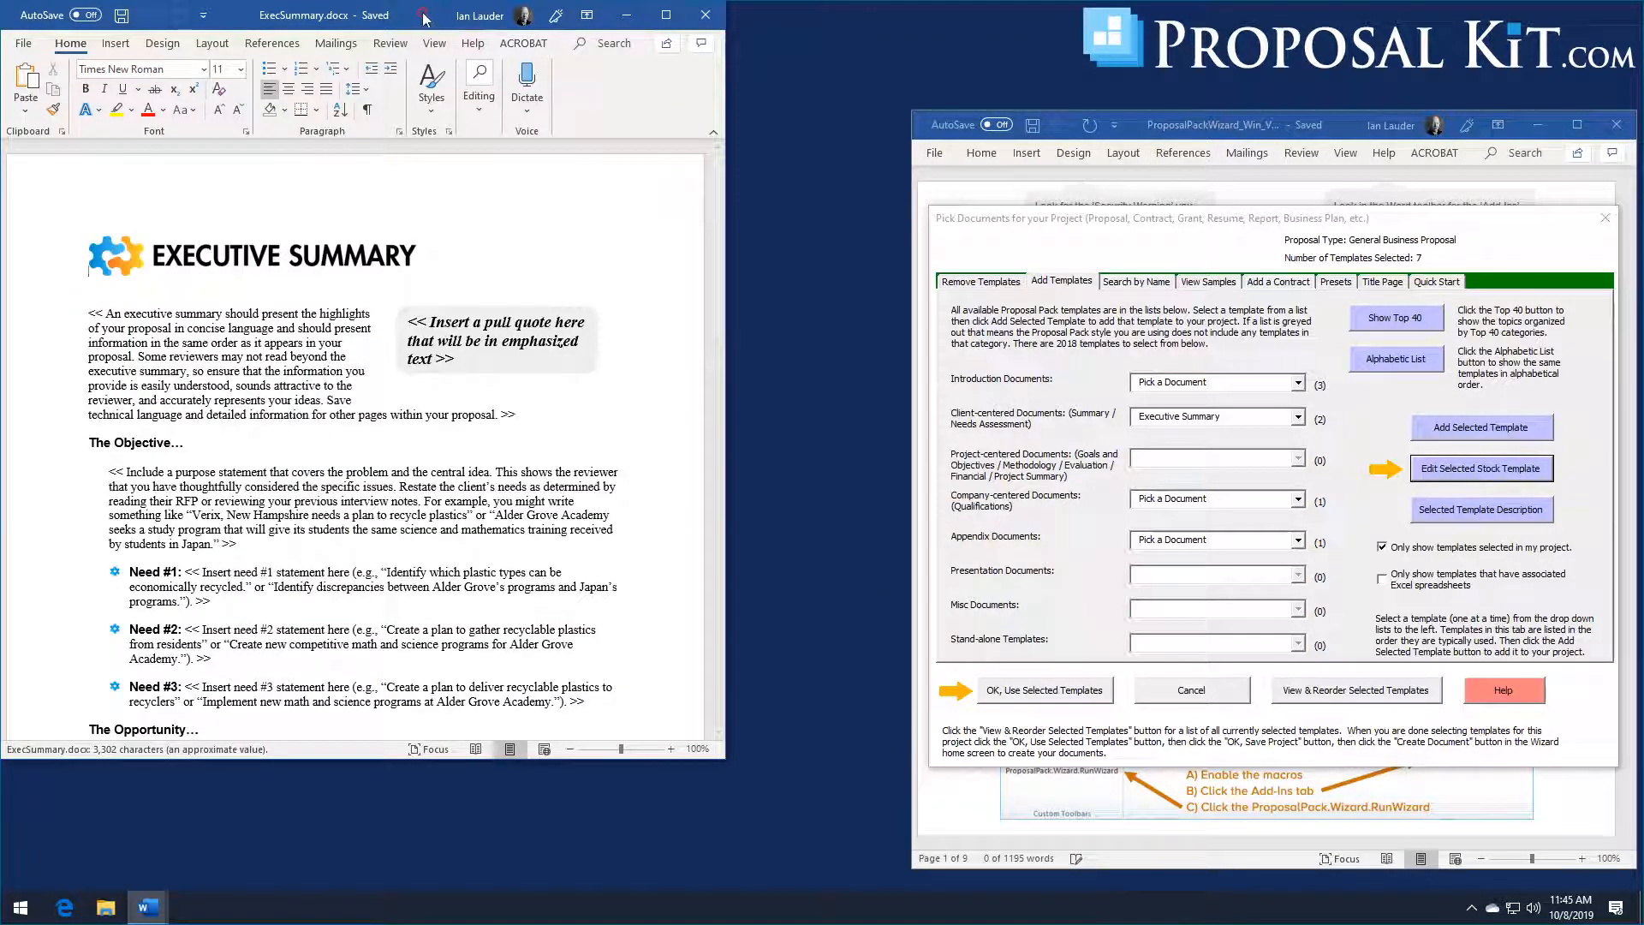
left_click_drag(424, 15, 584, 78)
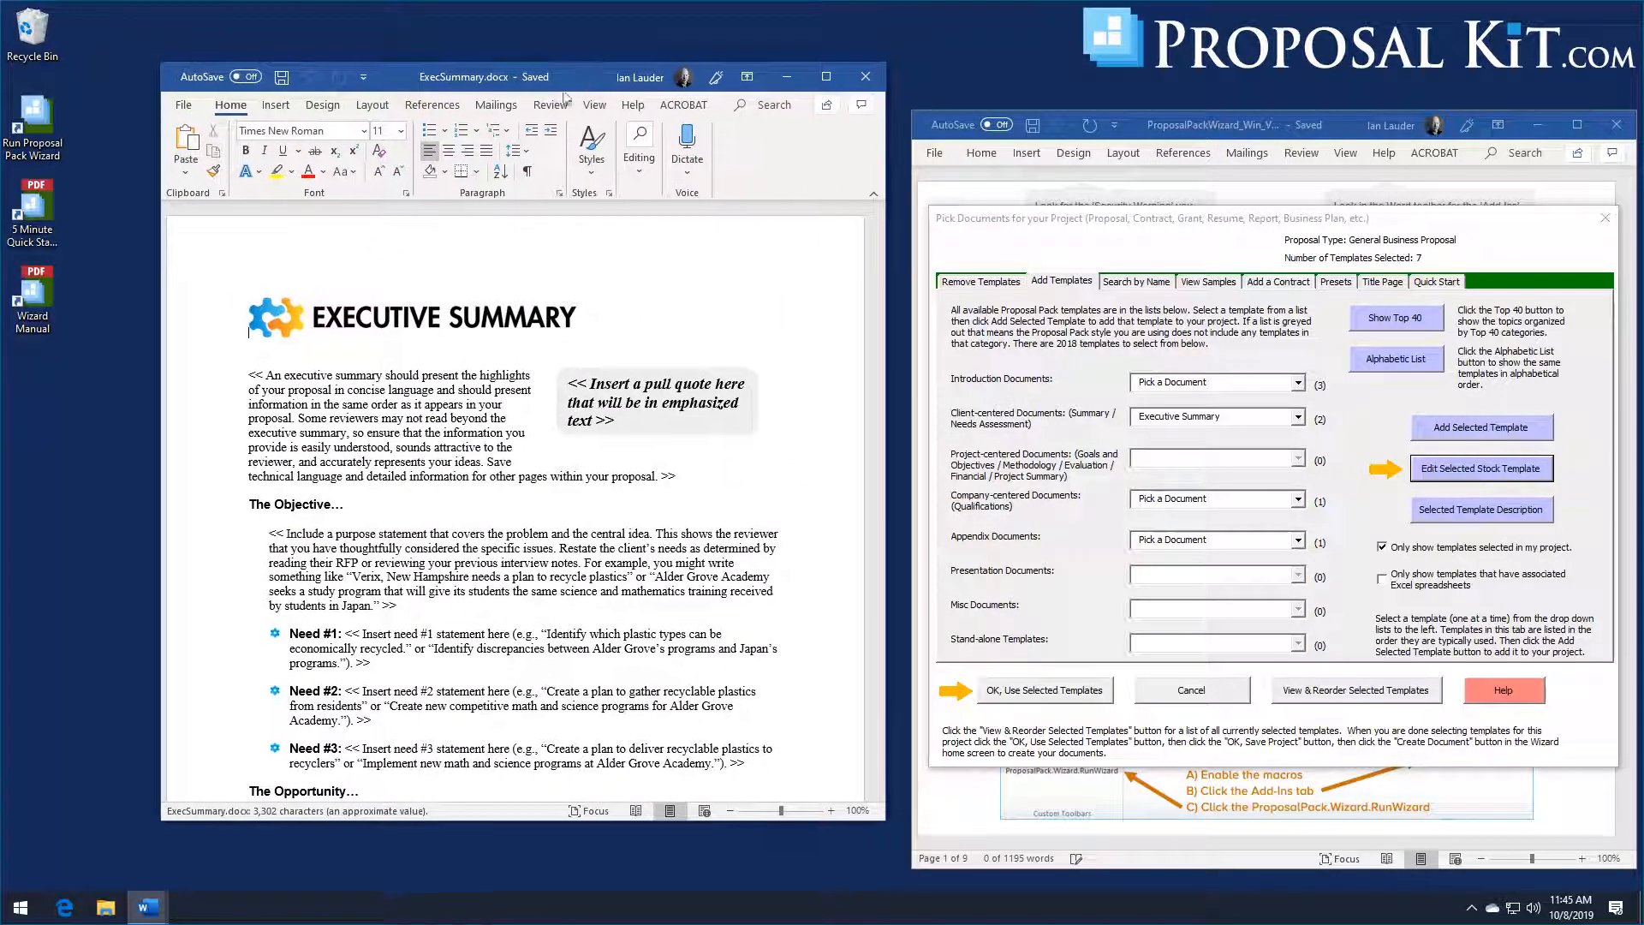
left_click(353, 318)
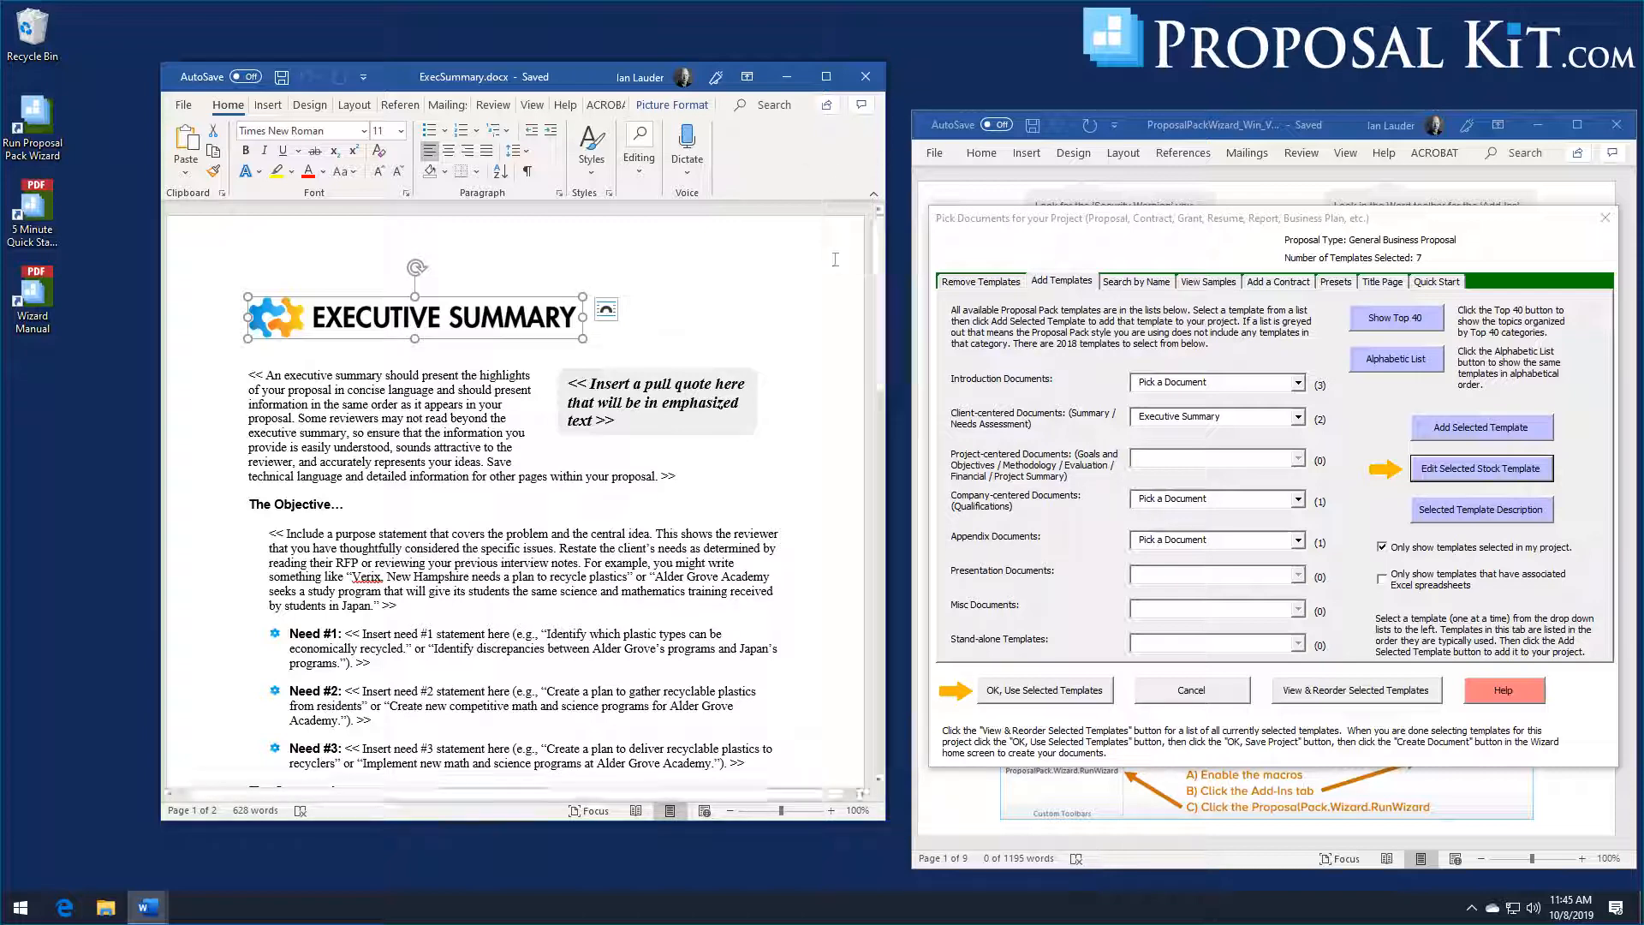
left_click(866, 76)
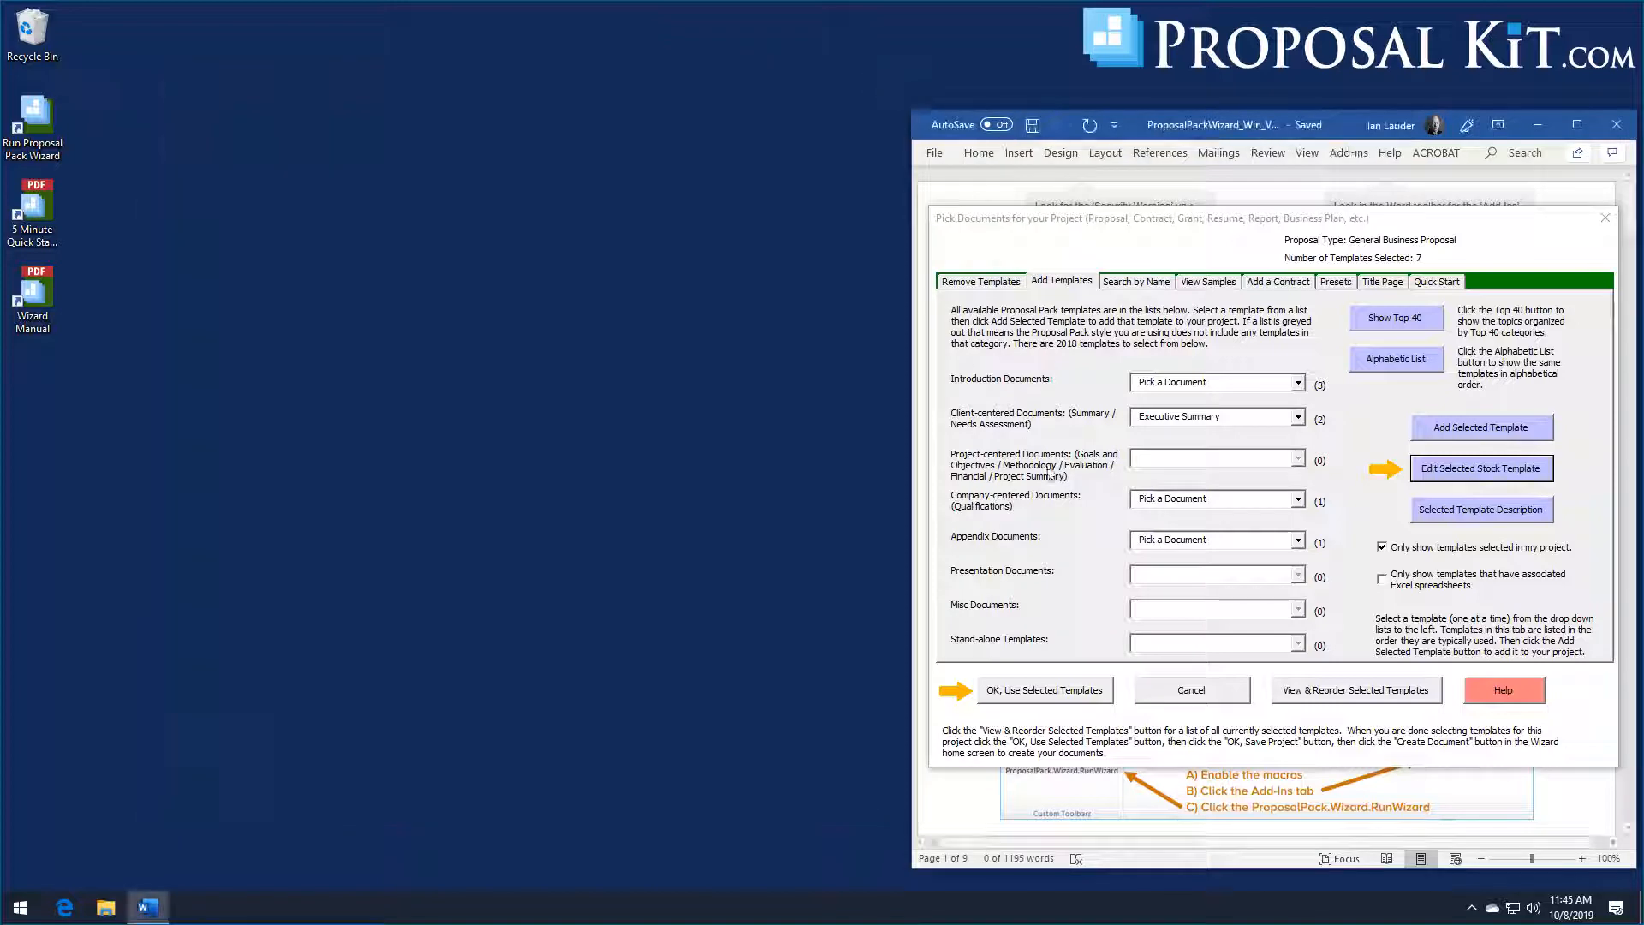
Keep the selected templates, save the project and build its documents.
left_click(1076, 691)
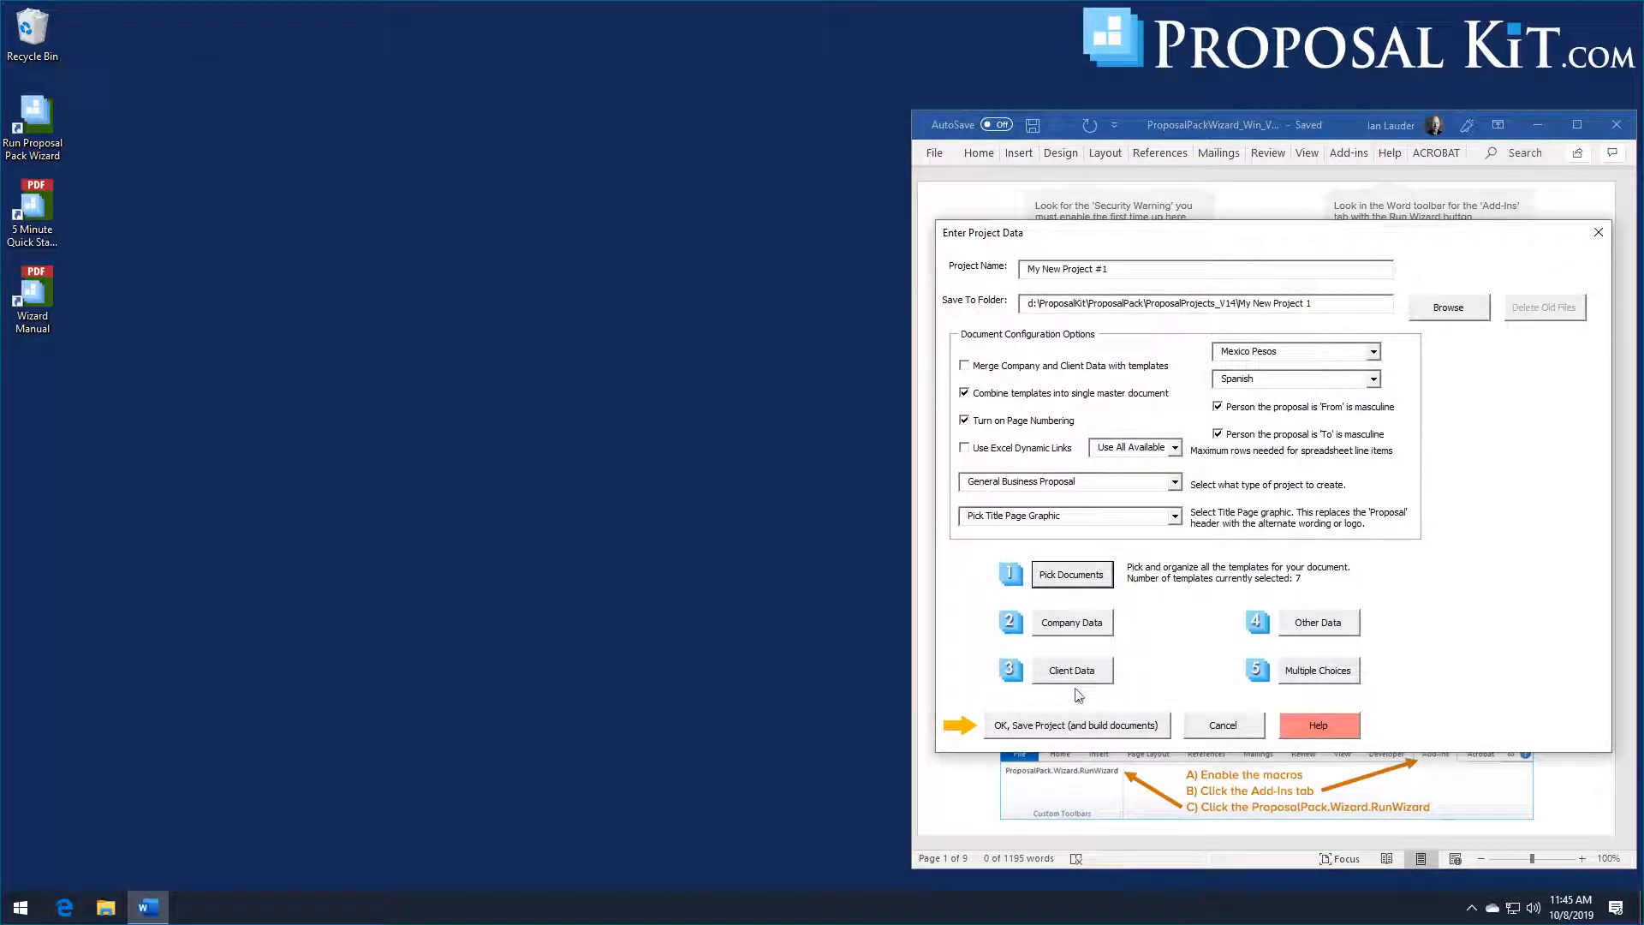
left_click(1076, 728)
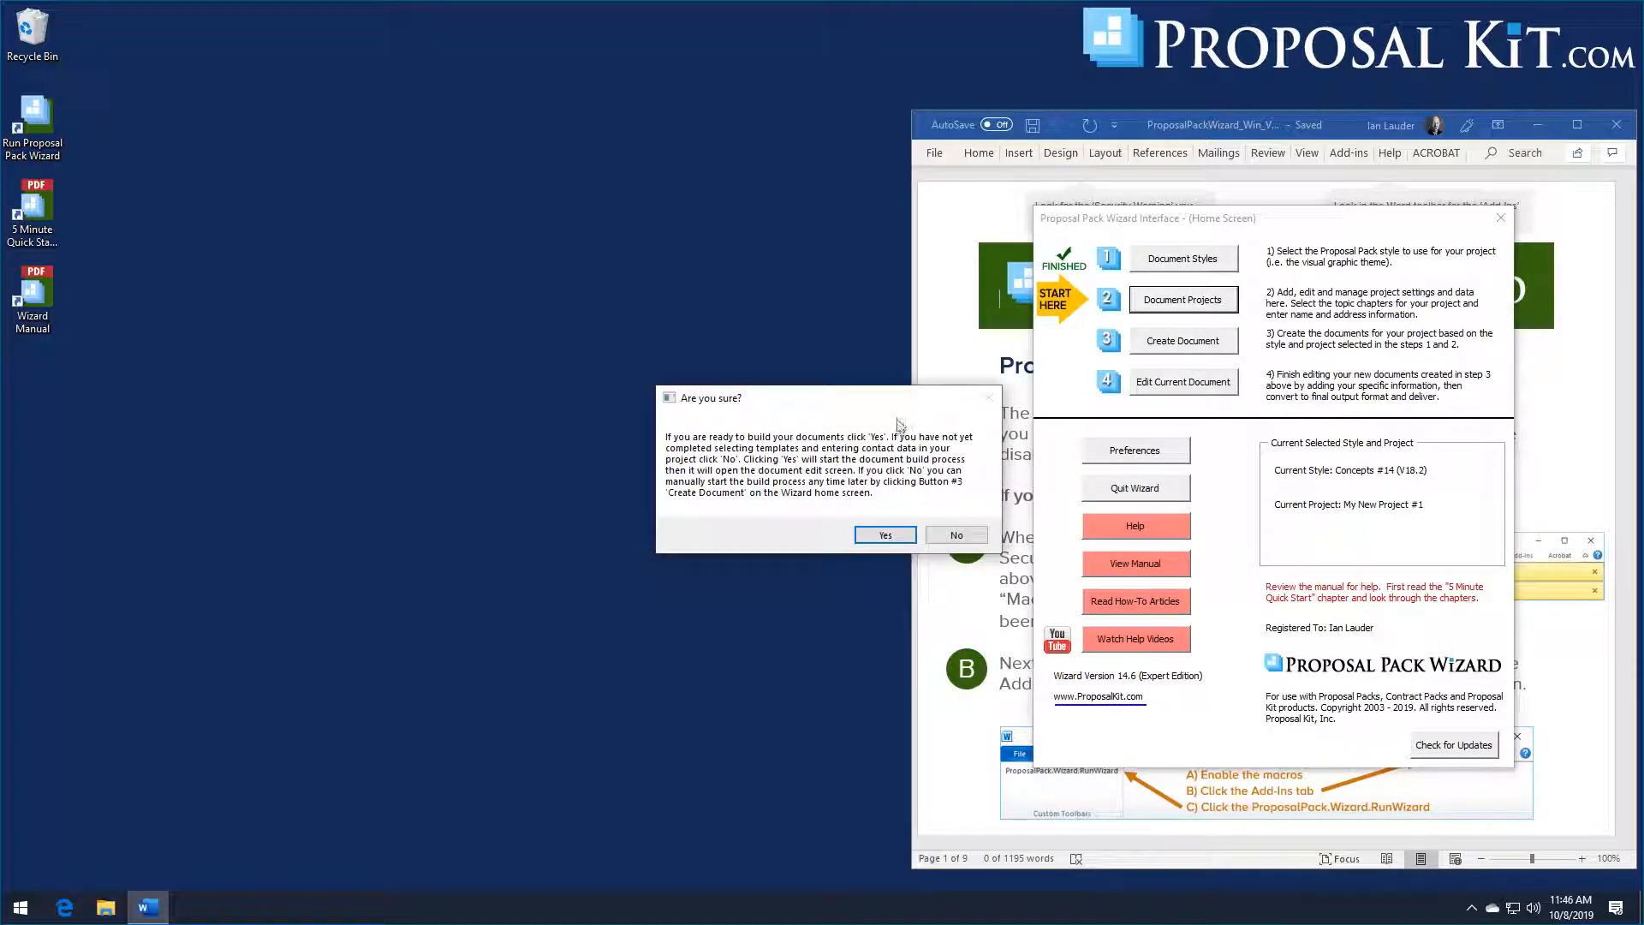
left_click(882, 537)
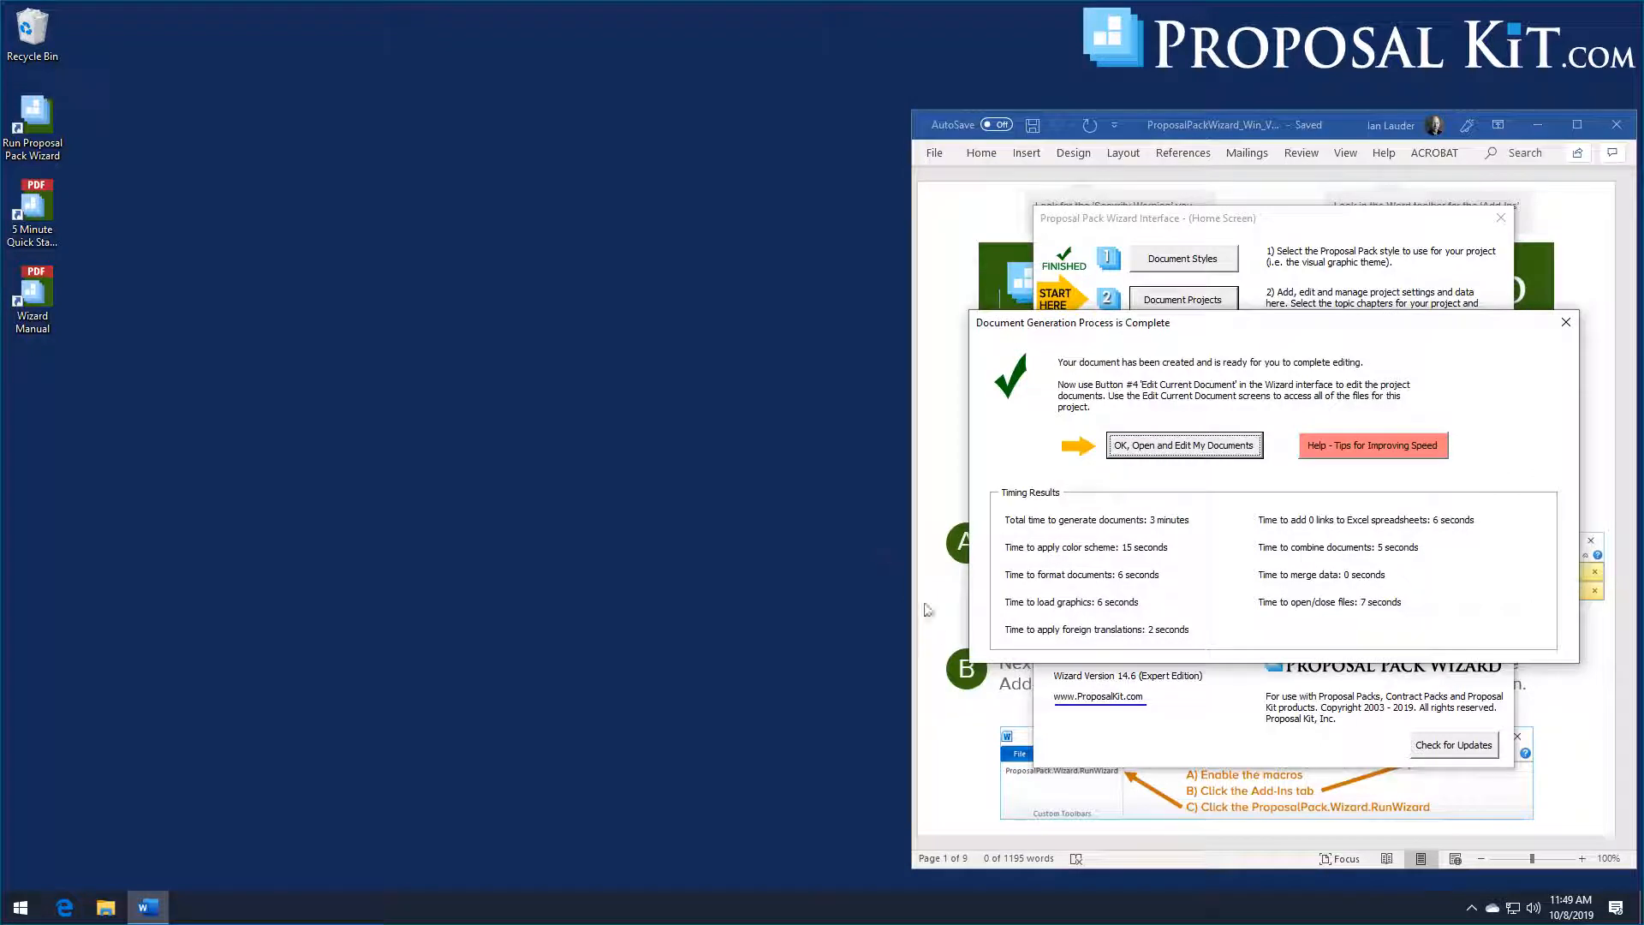
Open the newly built Combined Project Document for editing and move its window clear of the desktop's edge.
left_click(1186, 447)
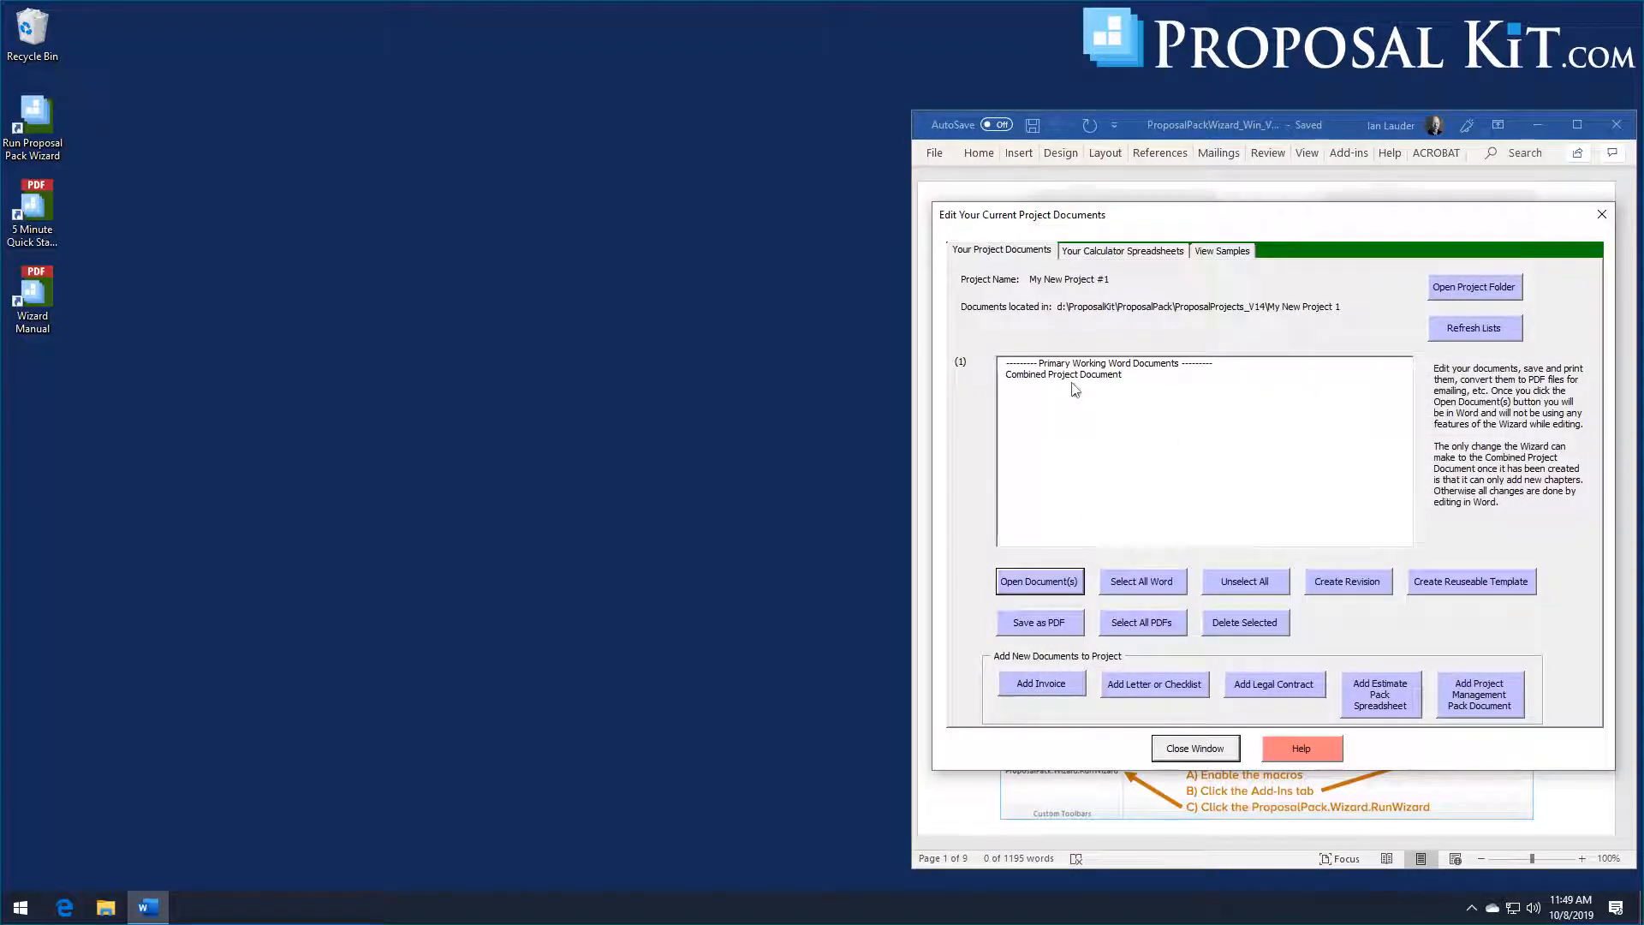
left_click(1070, 374)
left_click(1067, 586)
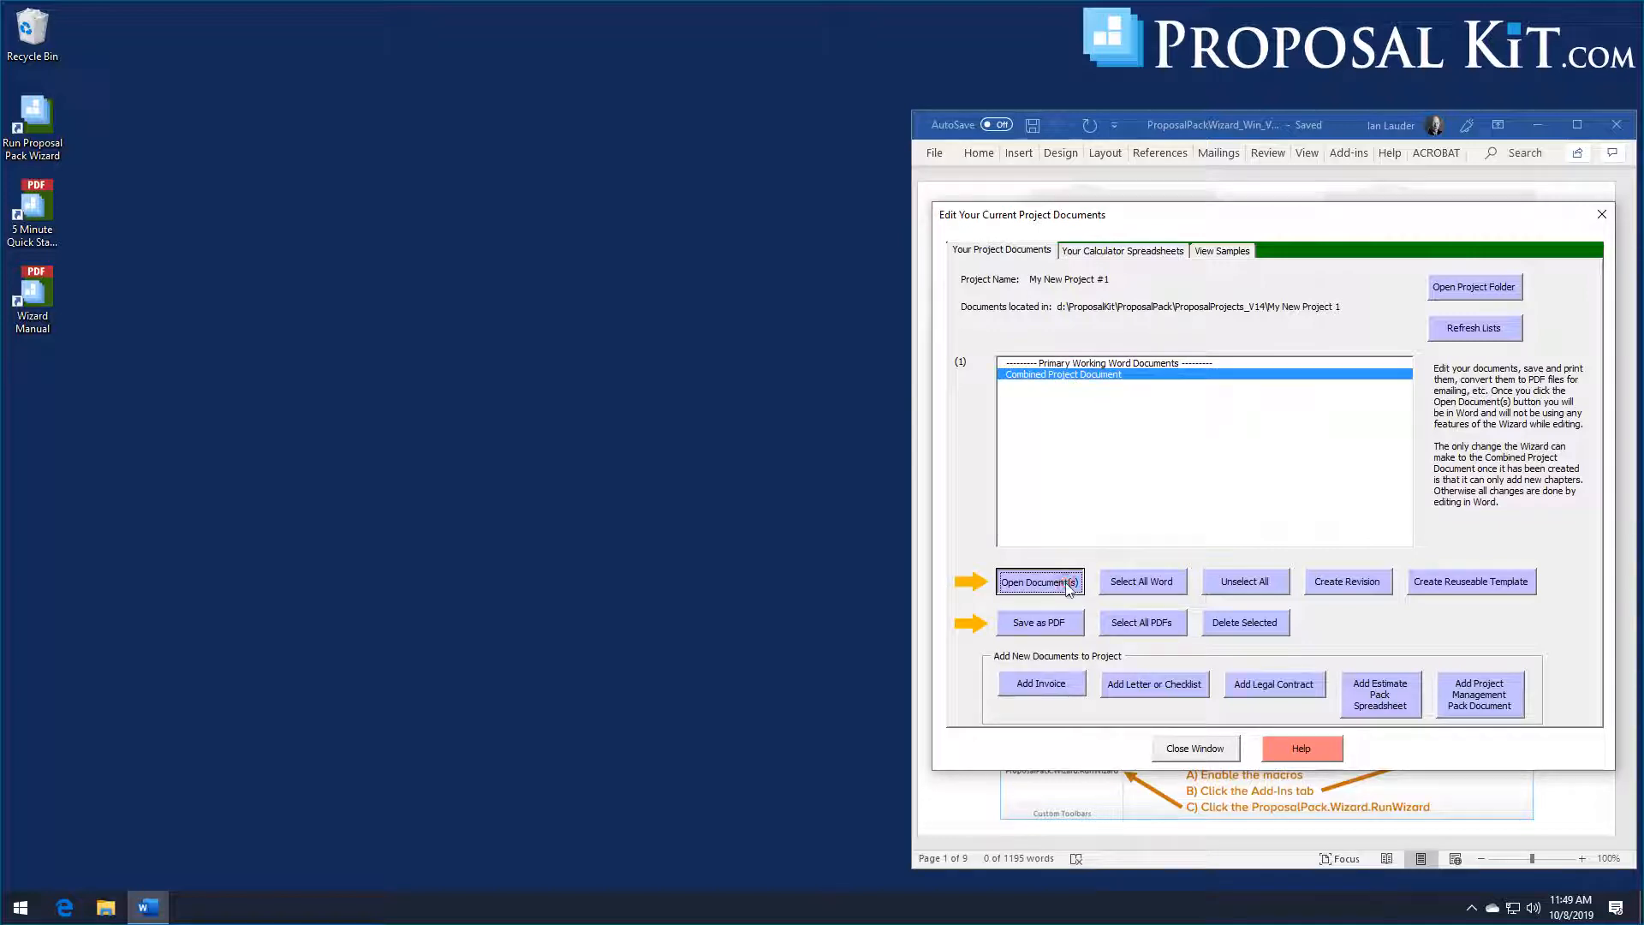
left_click_drag(432, 11, 582, 32)
Examine the translated title page and the text-based Índice header in the combined document.
left_click_drag(868, 189, 858, 268)
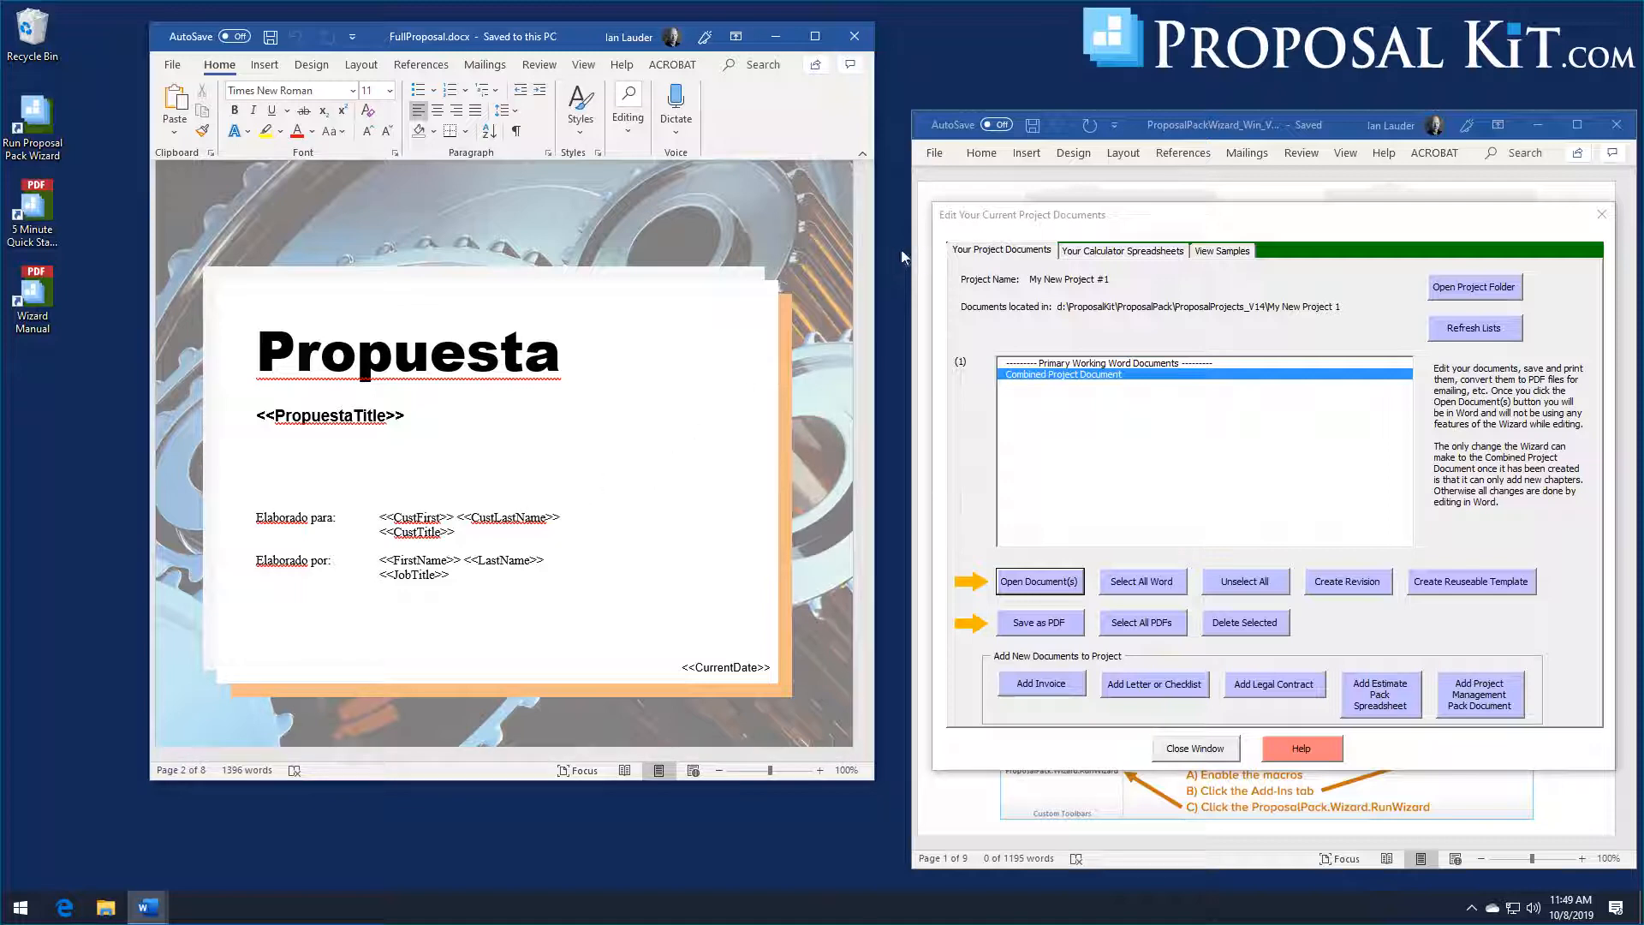
mouse_move(867, 255)
left_mouse_down()
mouse_move(868, 283)
mouse_move(868, 261)
left_mouse_up()
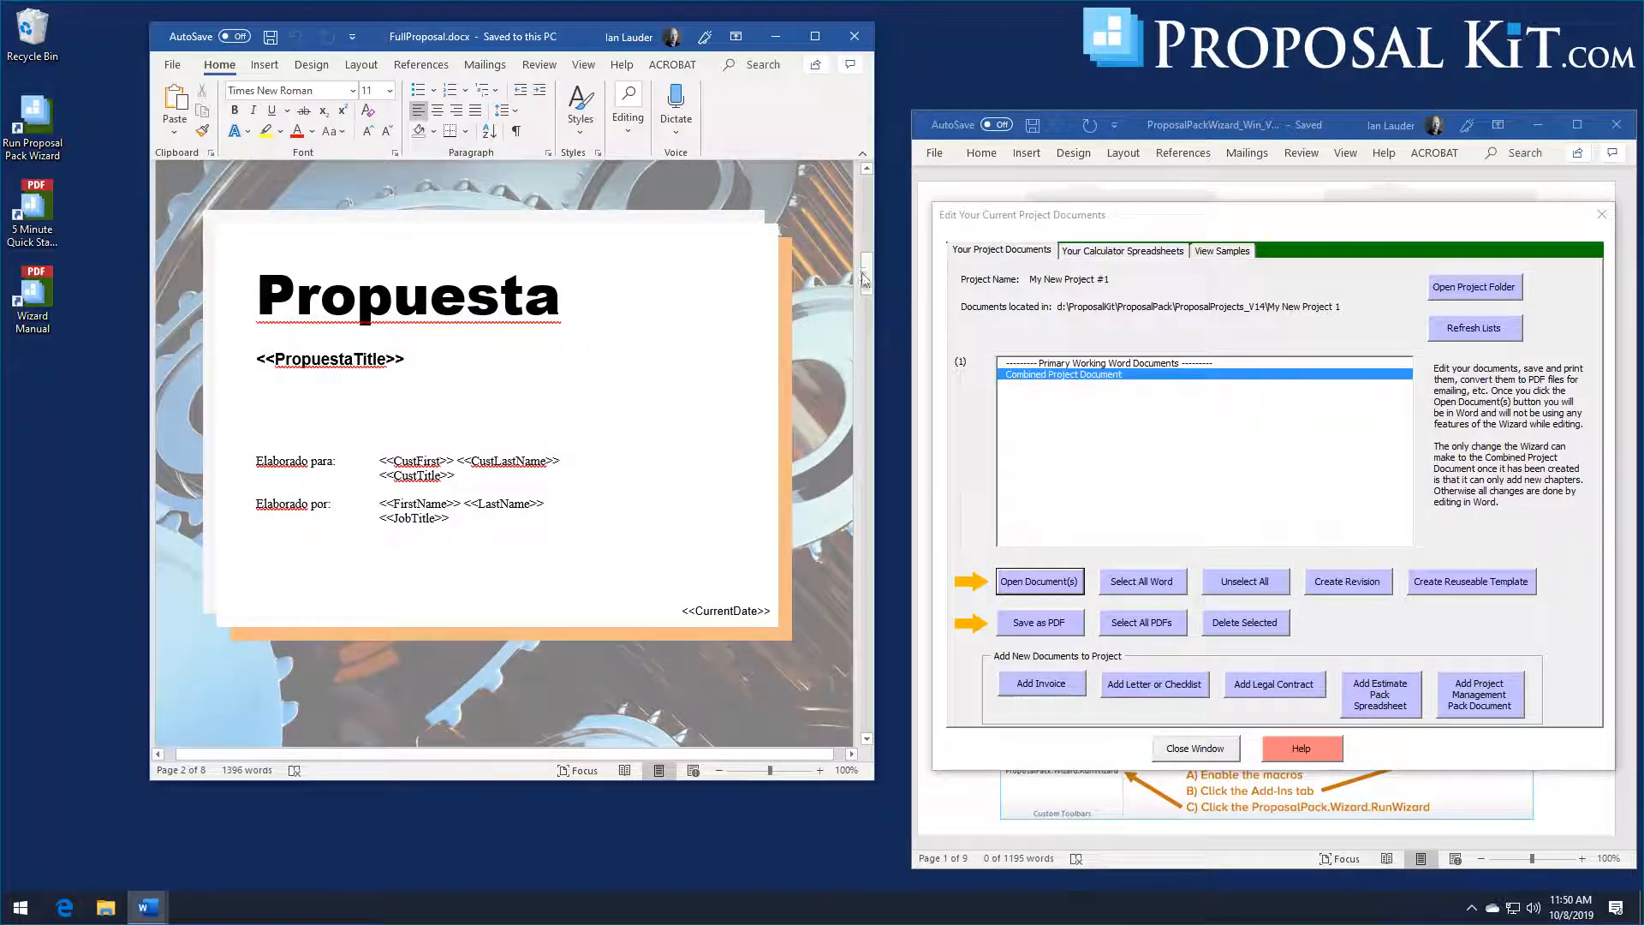
left_click_drag(865, 279, 854, 325)
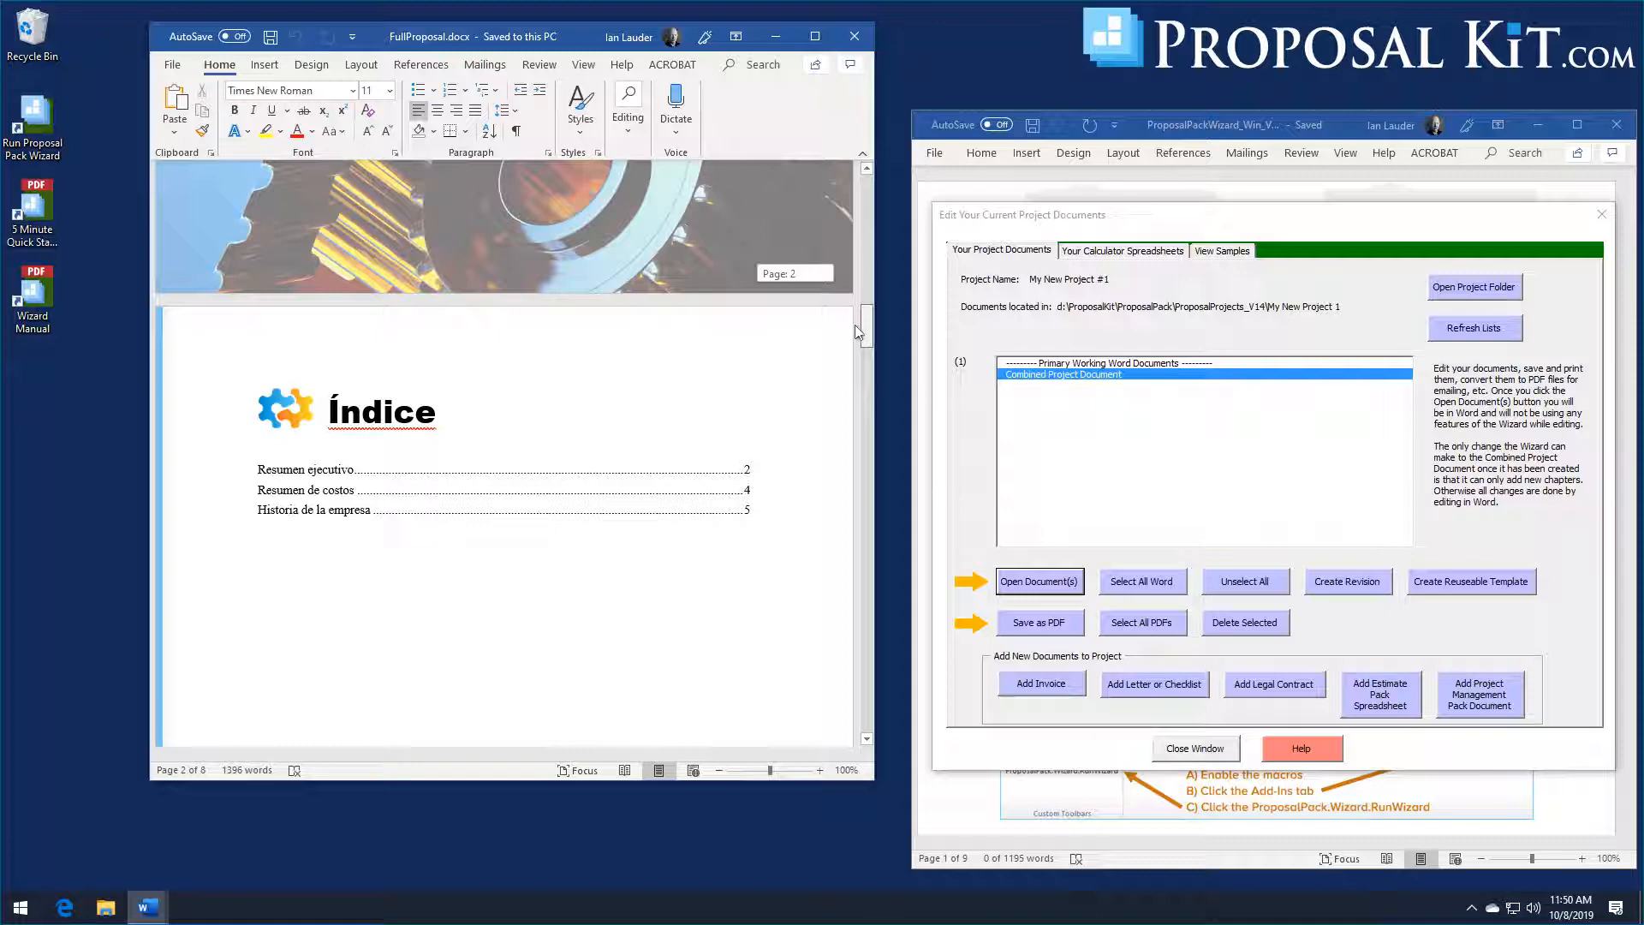
left_click_drag(855, 326, 855, 332)
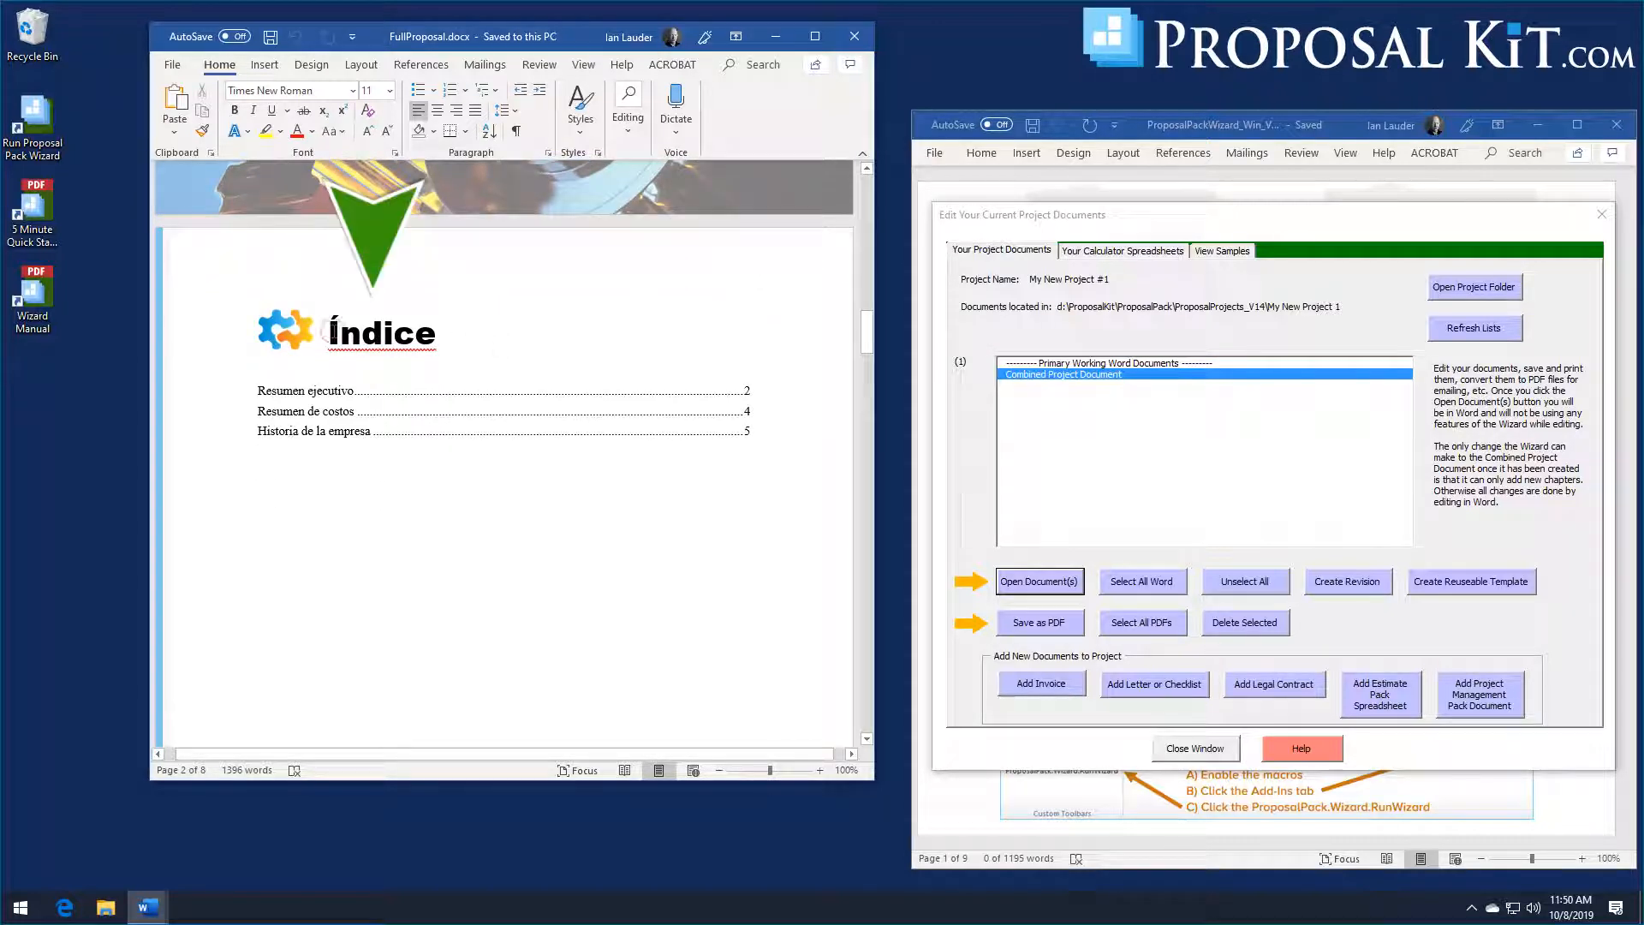
left_click_drag(326, 333, 414, 329)
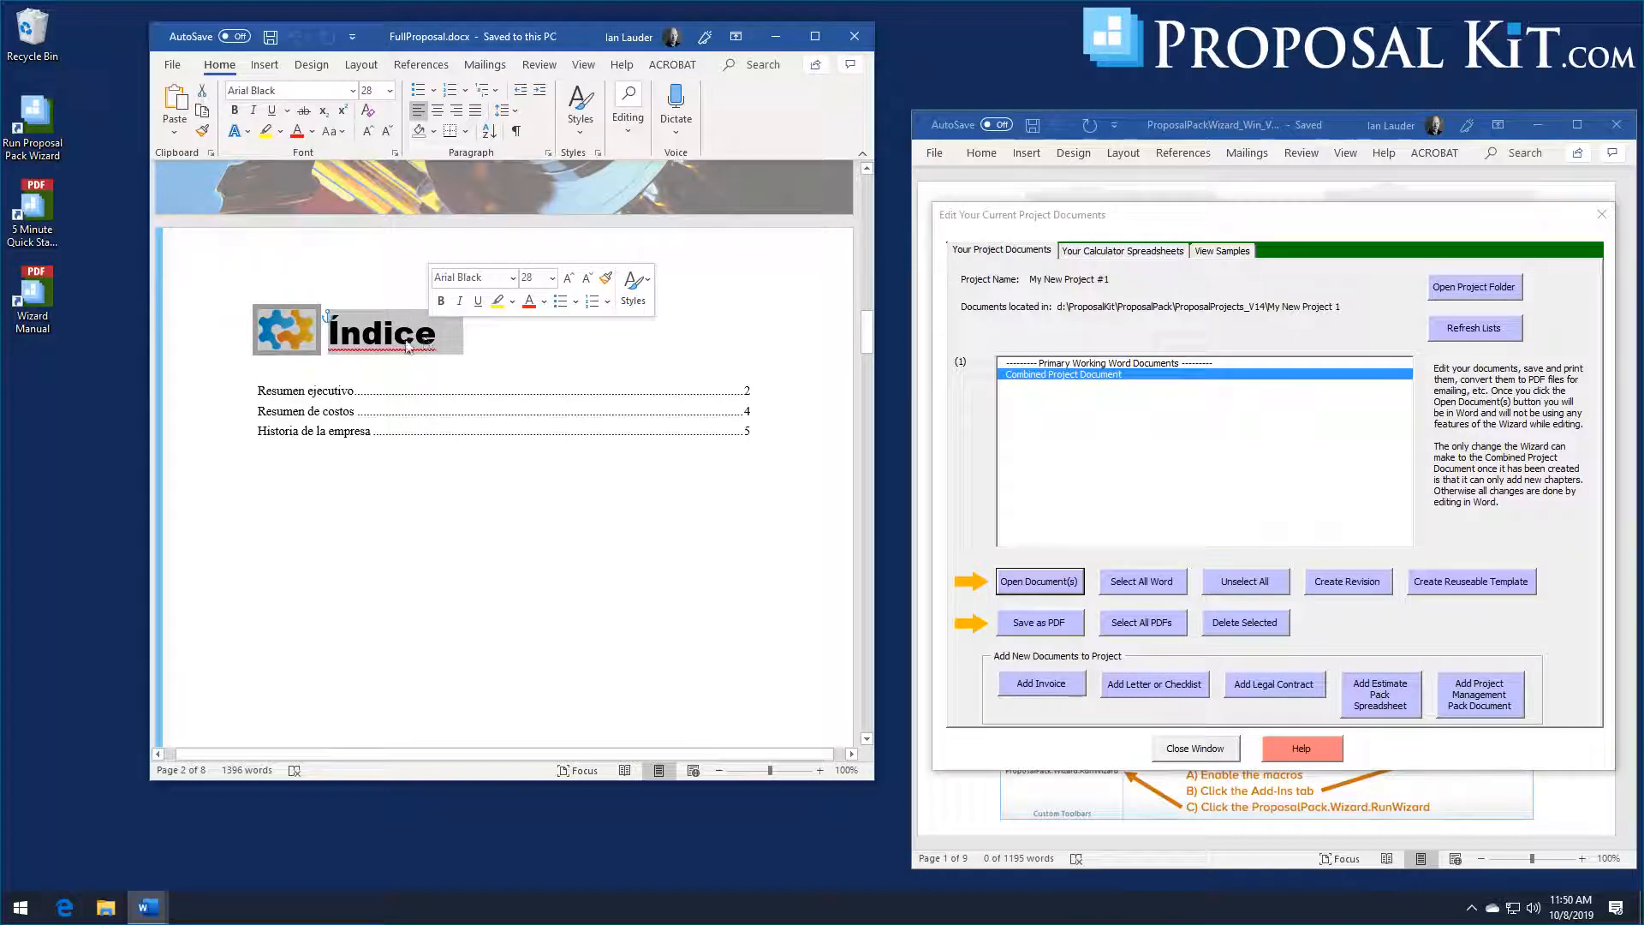
left_click(383, 332)
left_click_drag(439, 330, 362, 332)
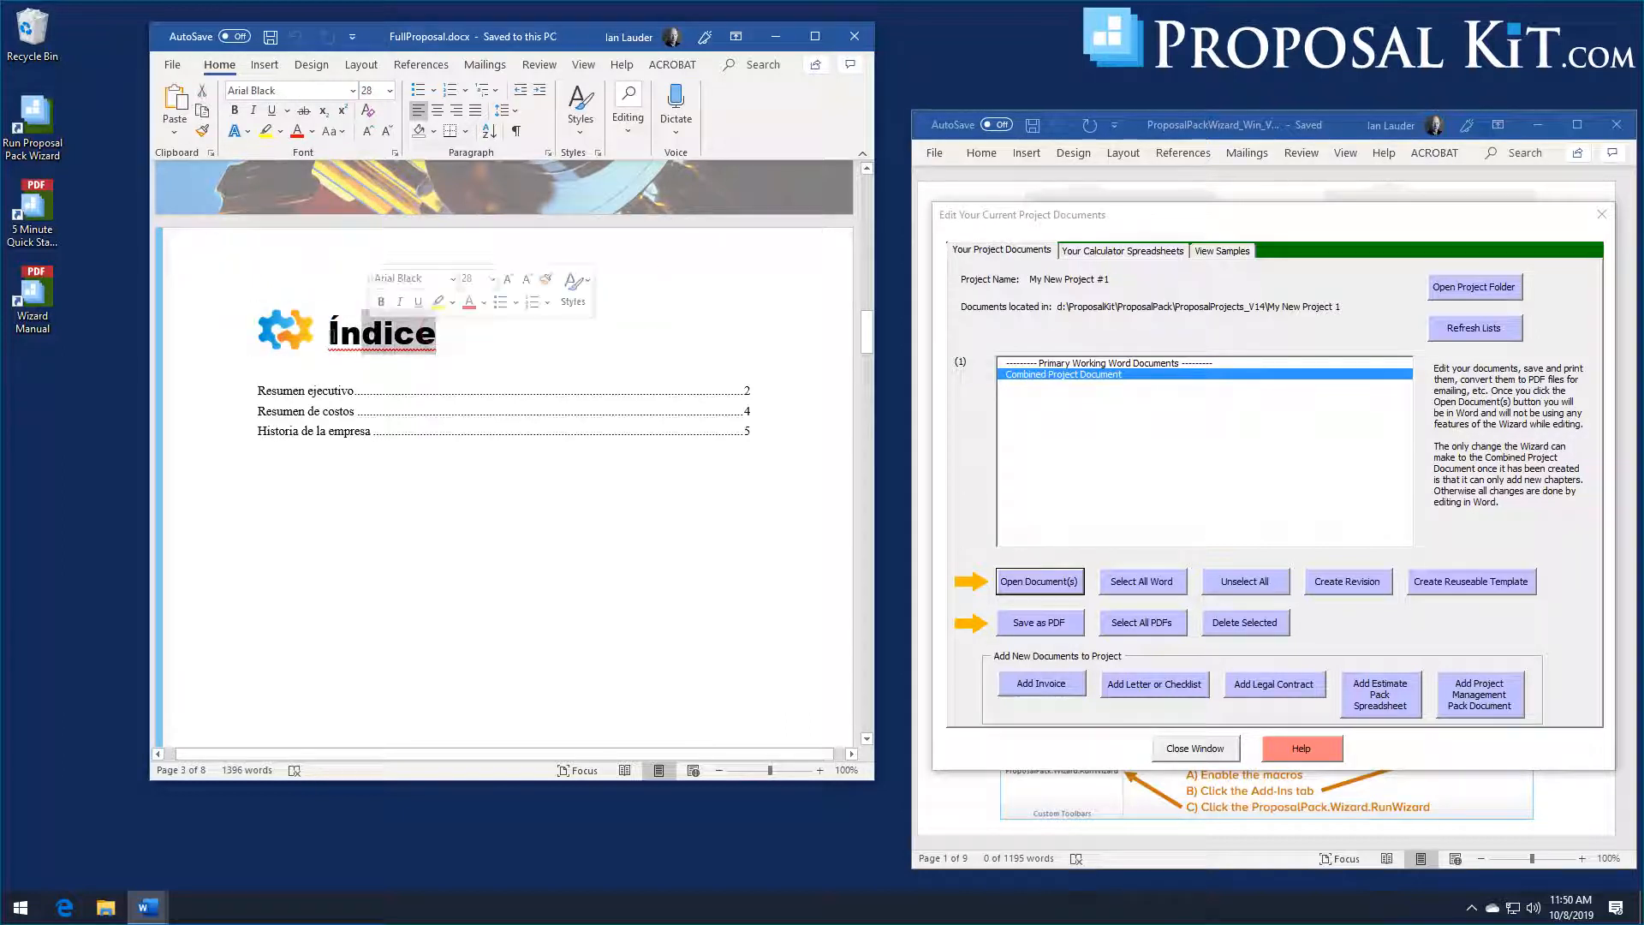
Examine the Resumen ejecutivo and Resumen de costos page headers, and close the proposal document.
left_click(287, 391)
left_click_drag(867, 336, 866, 409)
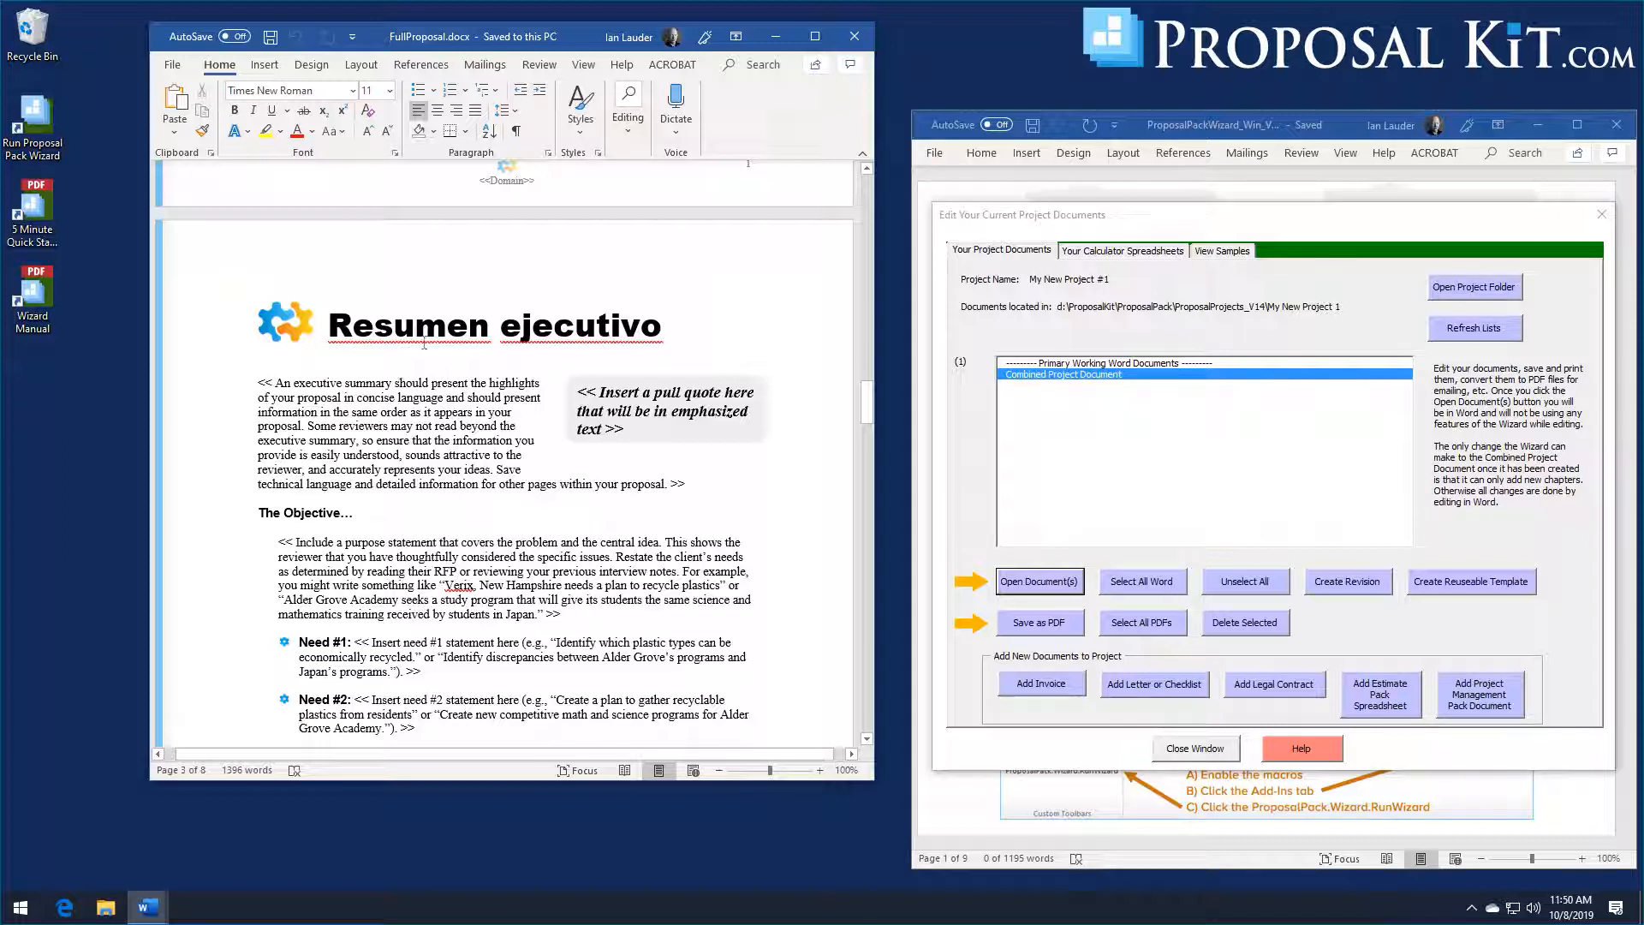
left_click(378, 325)
left_click_drag(870, 413, 887, 522)
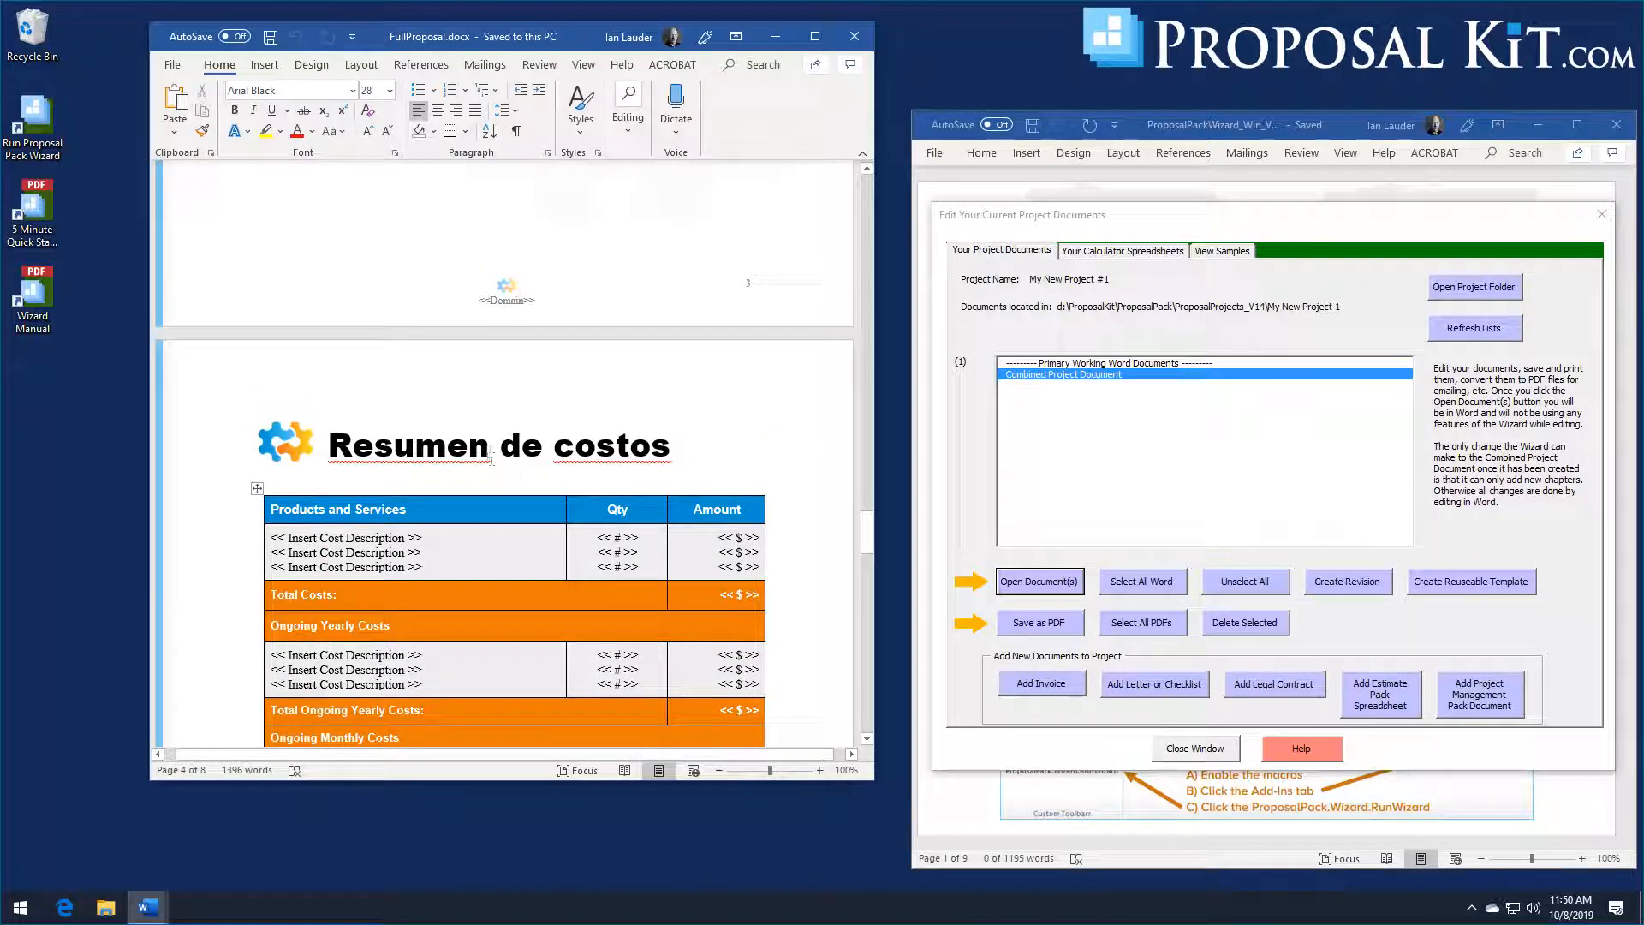
left_click(448, 445)
left_click(854, 38)
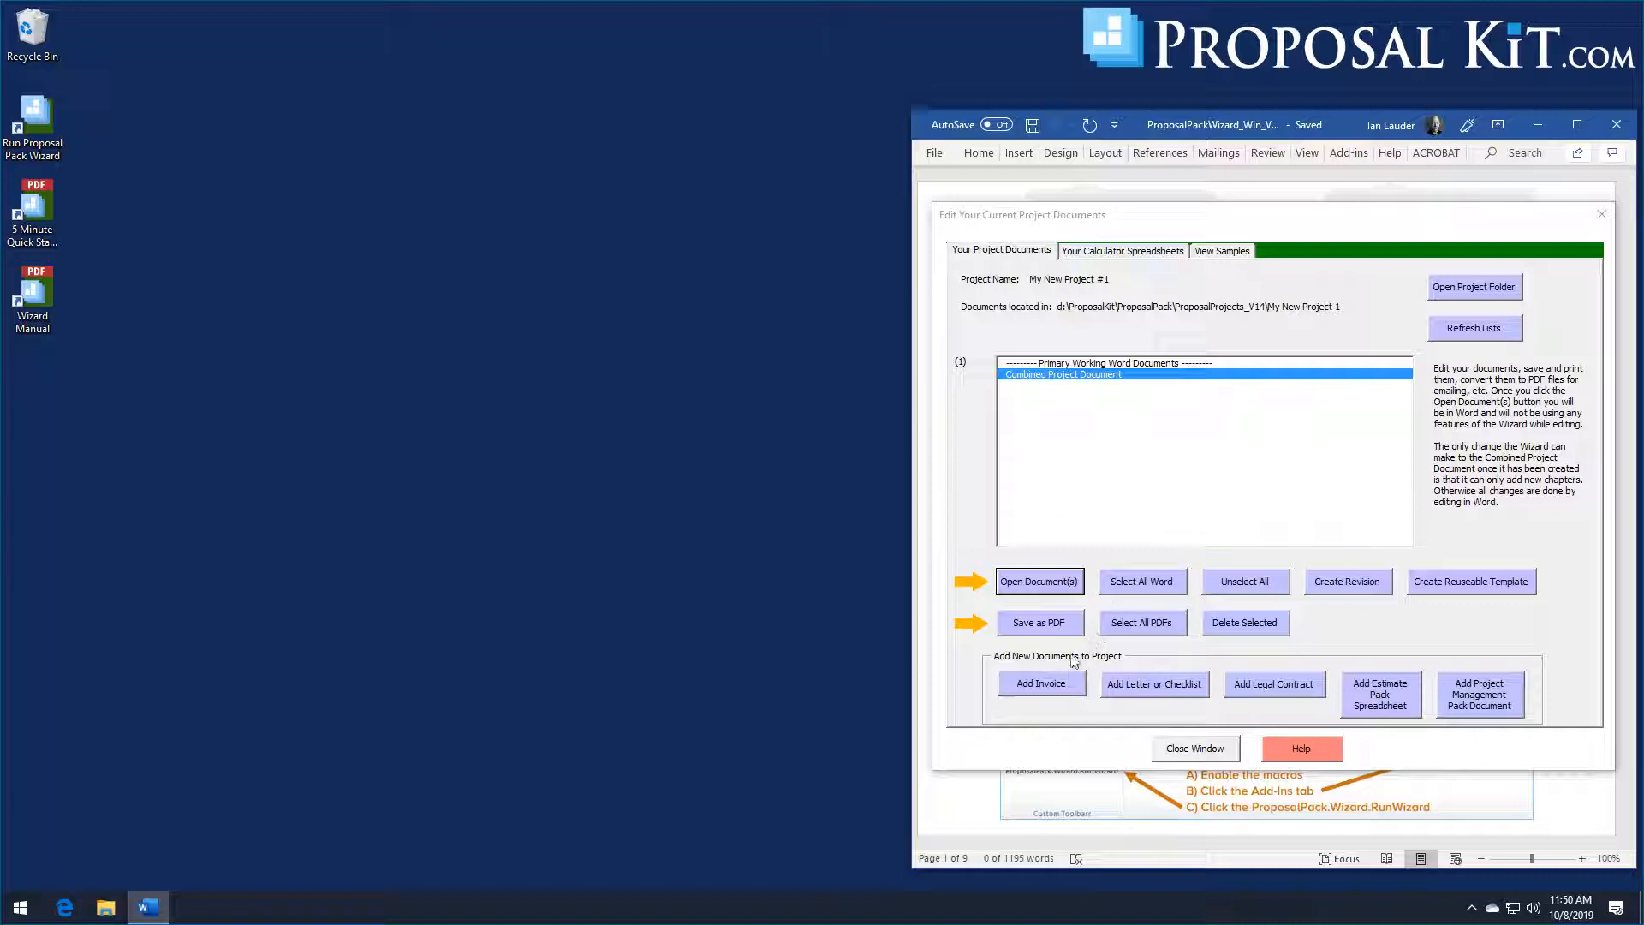
Choose Business #20 (V18.2) as the Proposal Pack style and open its page style settings.
left_click(1178, 748)
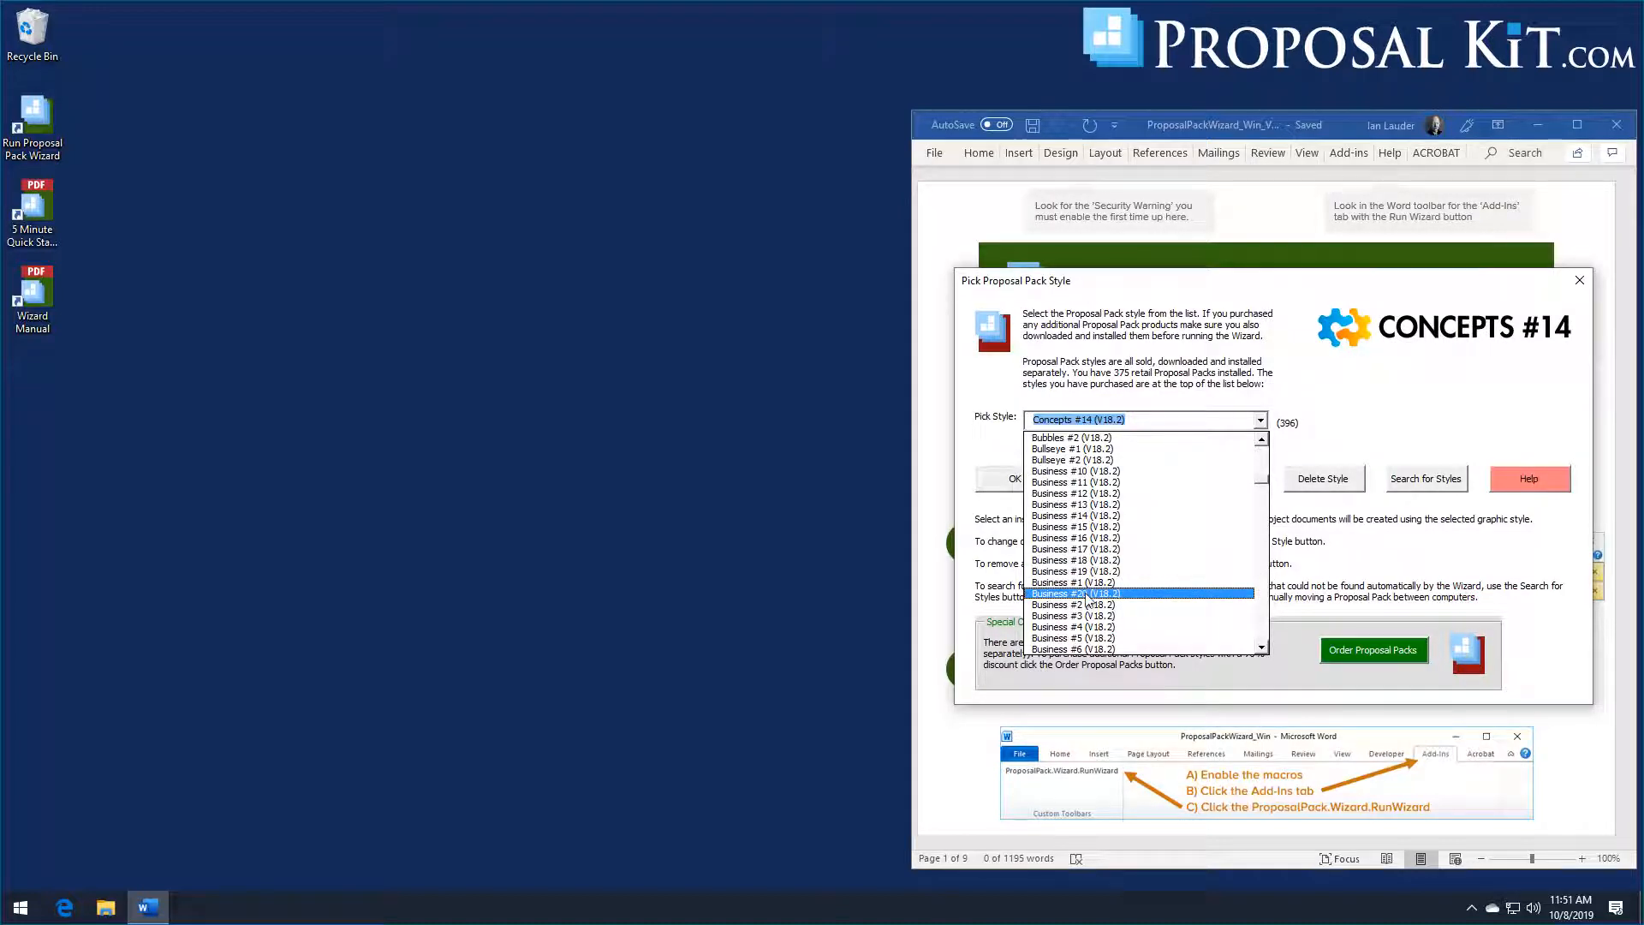
left_click(1086, 593)
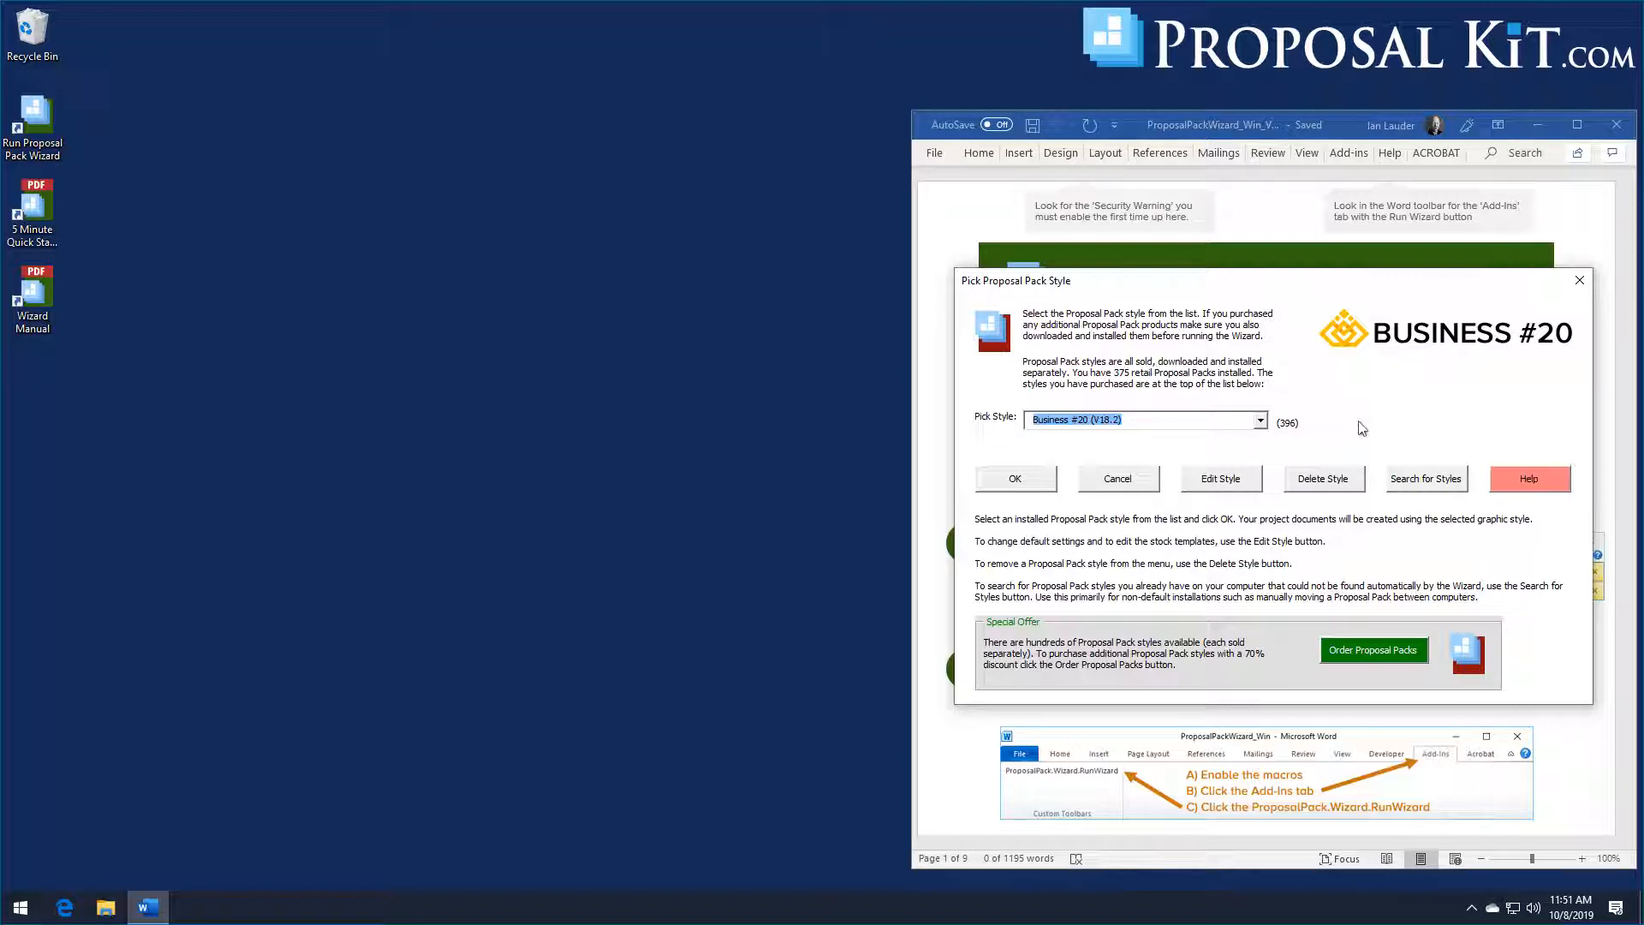
left_click(1227, 482)
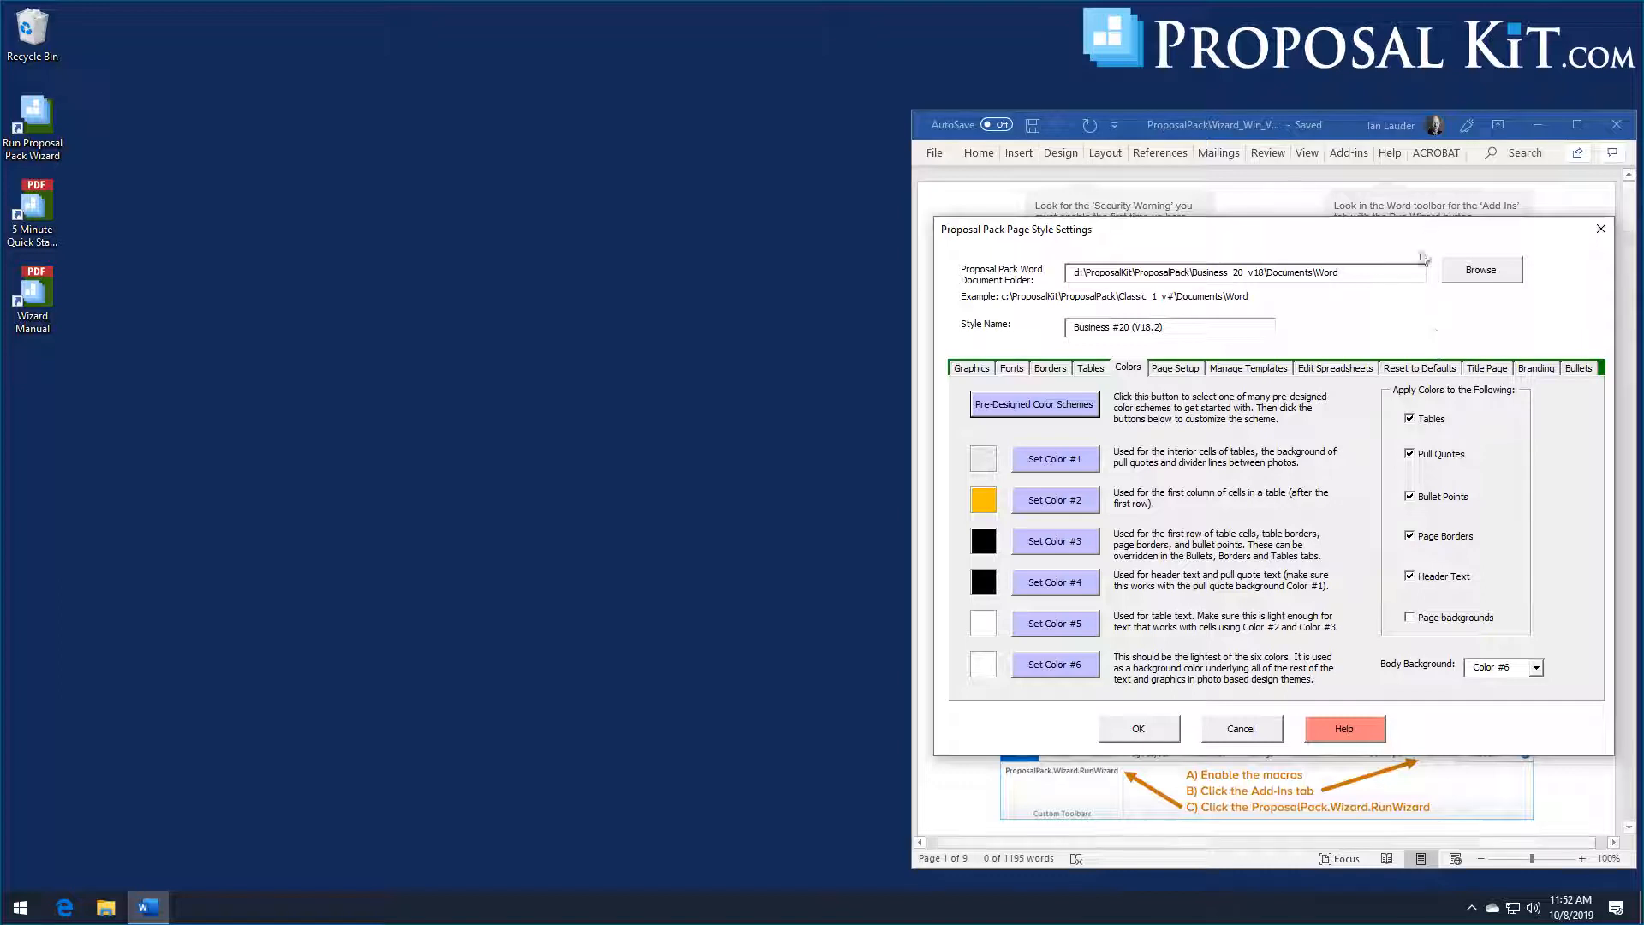
left_click_drag(1409, 242, 1411, 217)
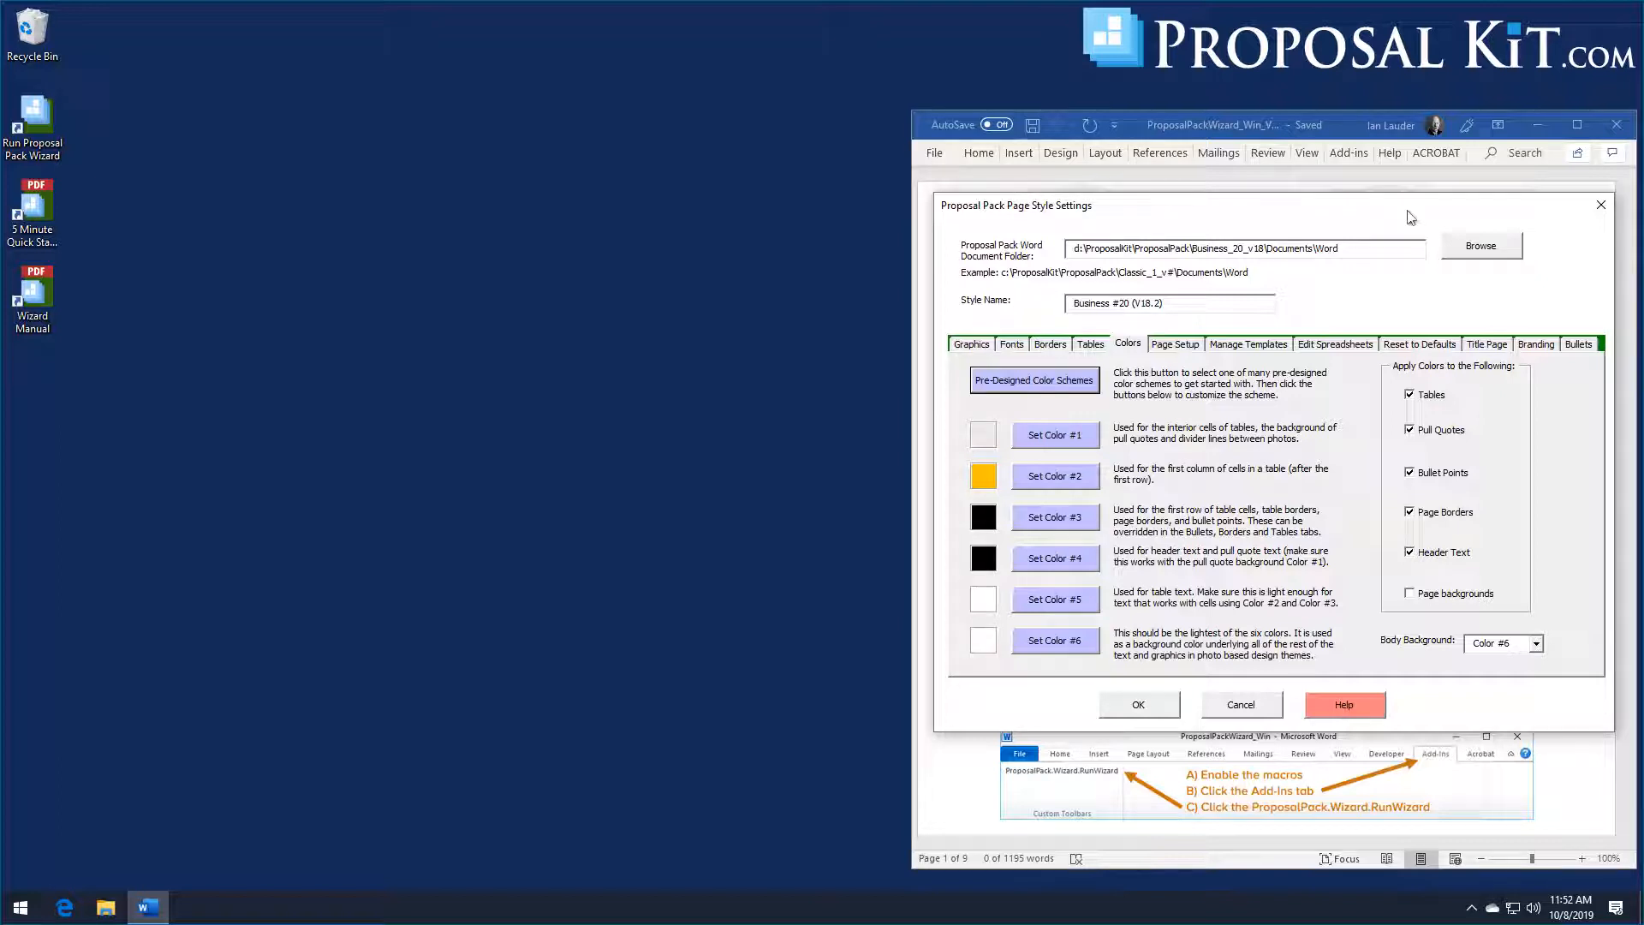
Open the body page branding settings and browse to the C:\Temp folder for the logo file.
left_click(1486, 343)
left_click(1533, 343)
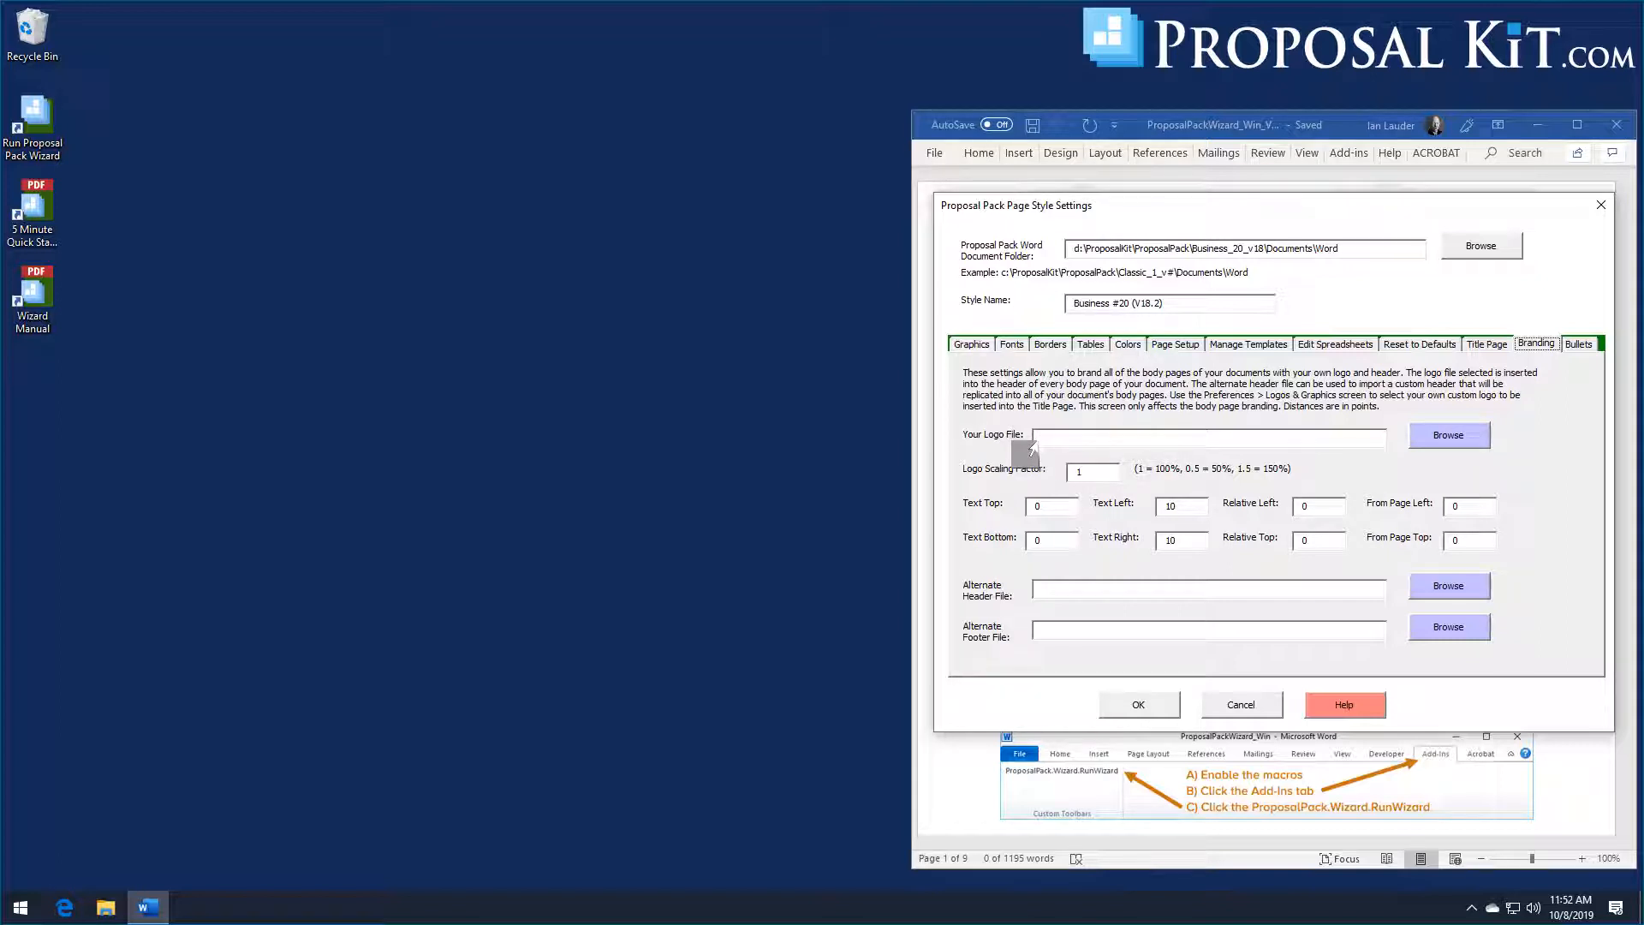
left_click(1455, 441)
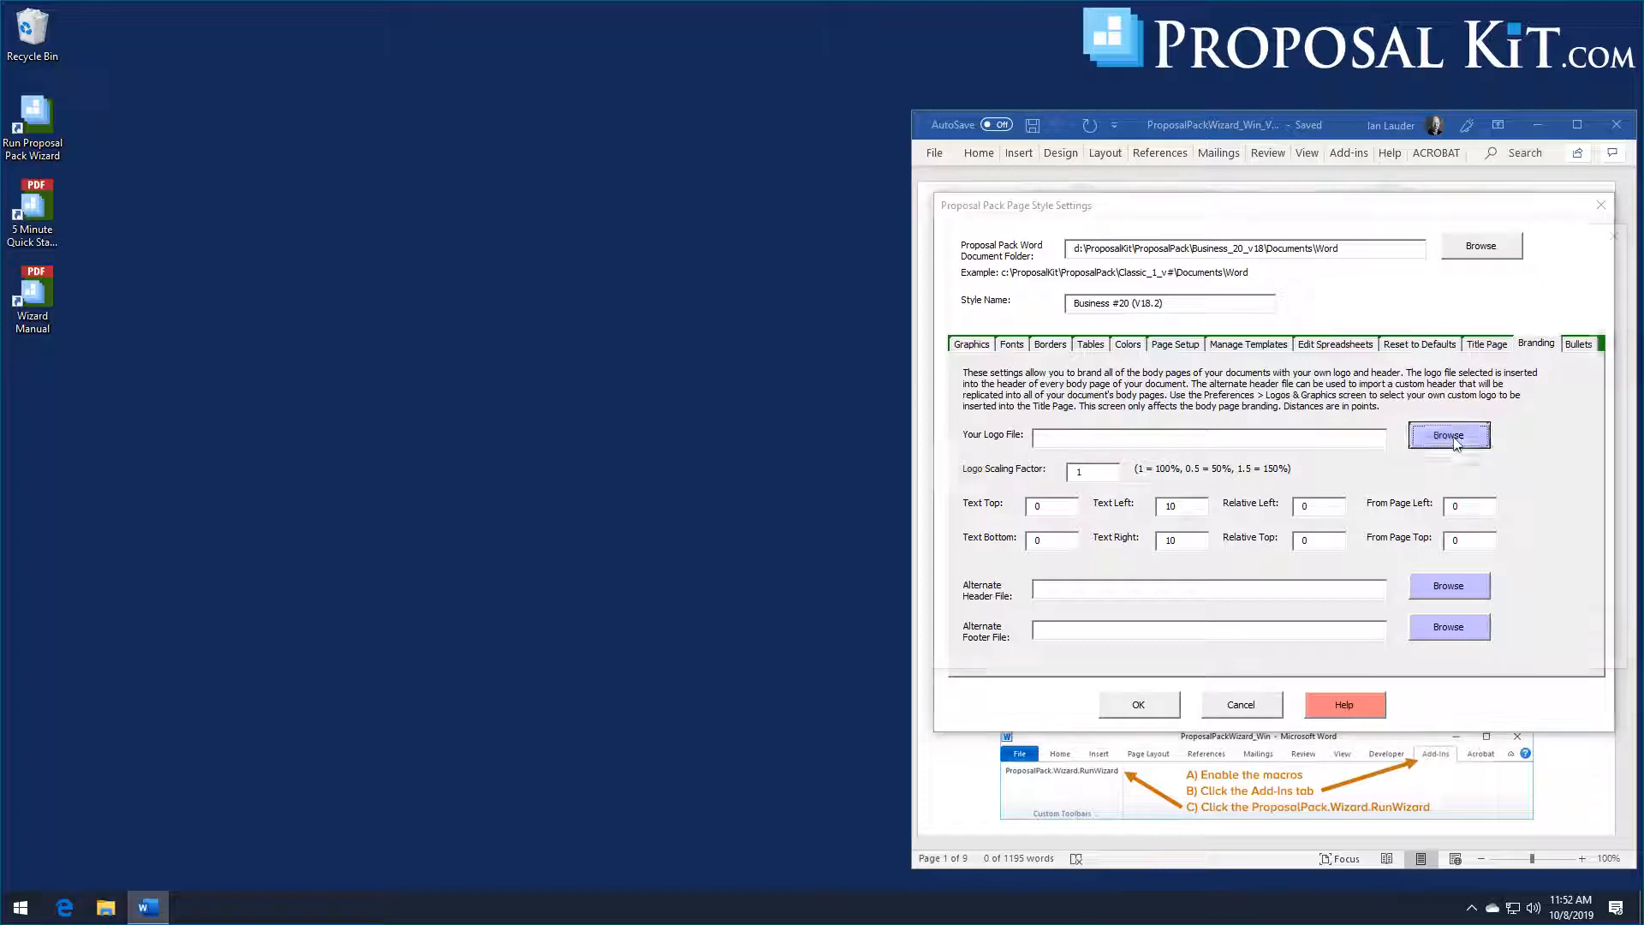
left_click_drag(1086, 240, 811, 210)
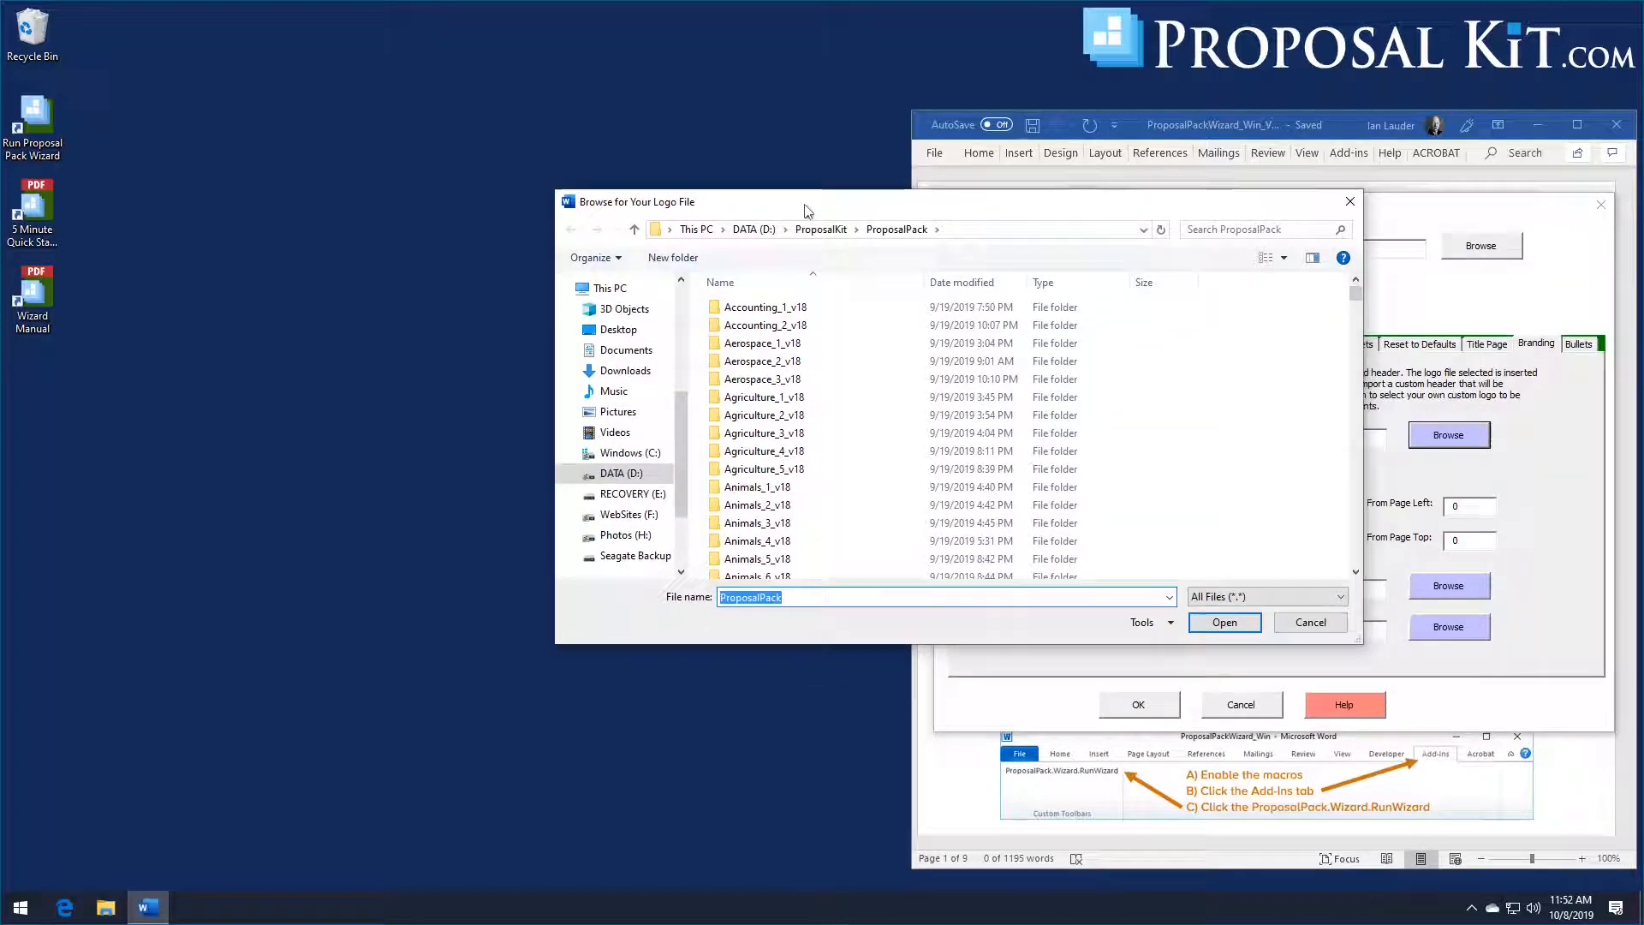
left_click(640, 456)
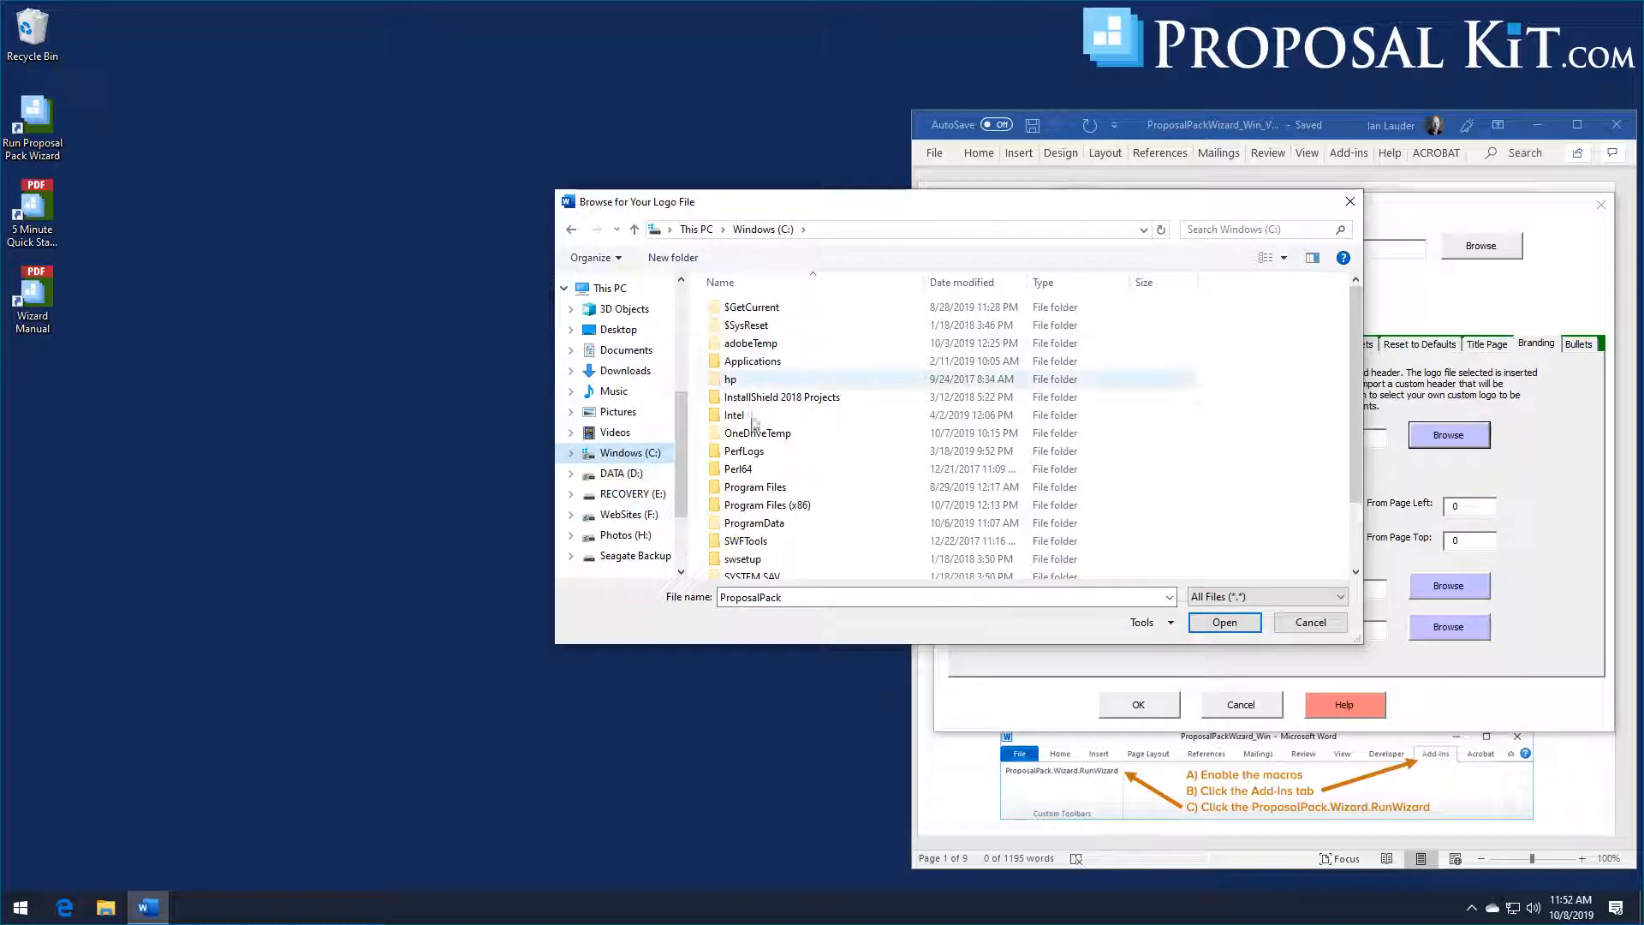
scroll(744, 506, "down", 2)
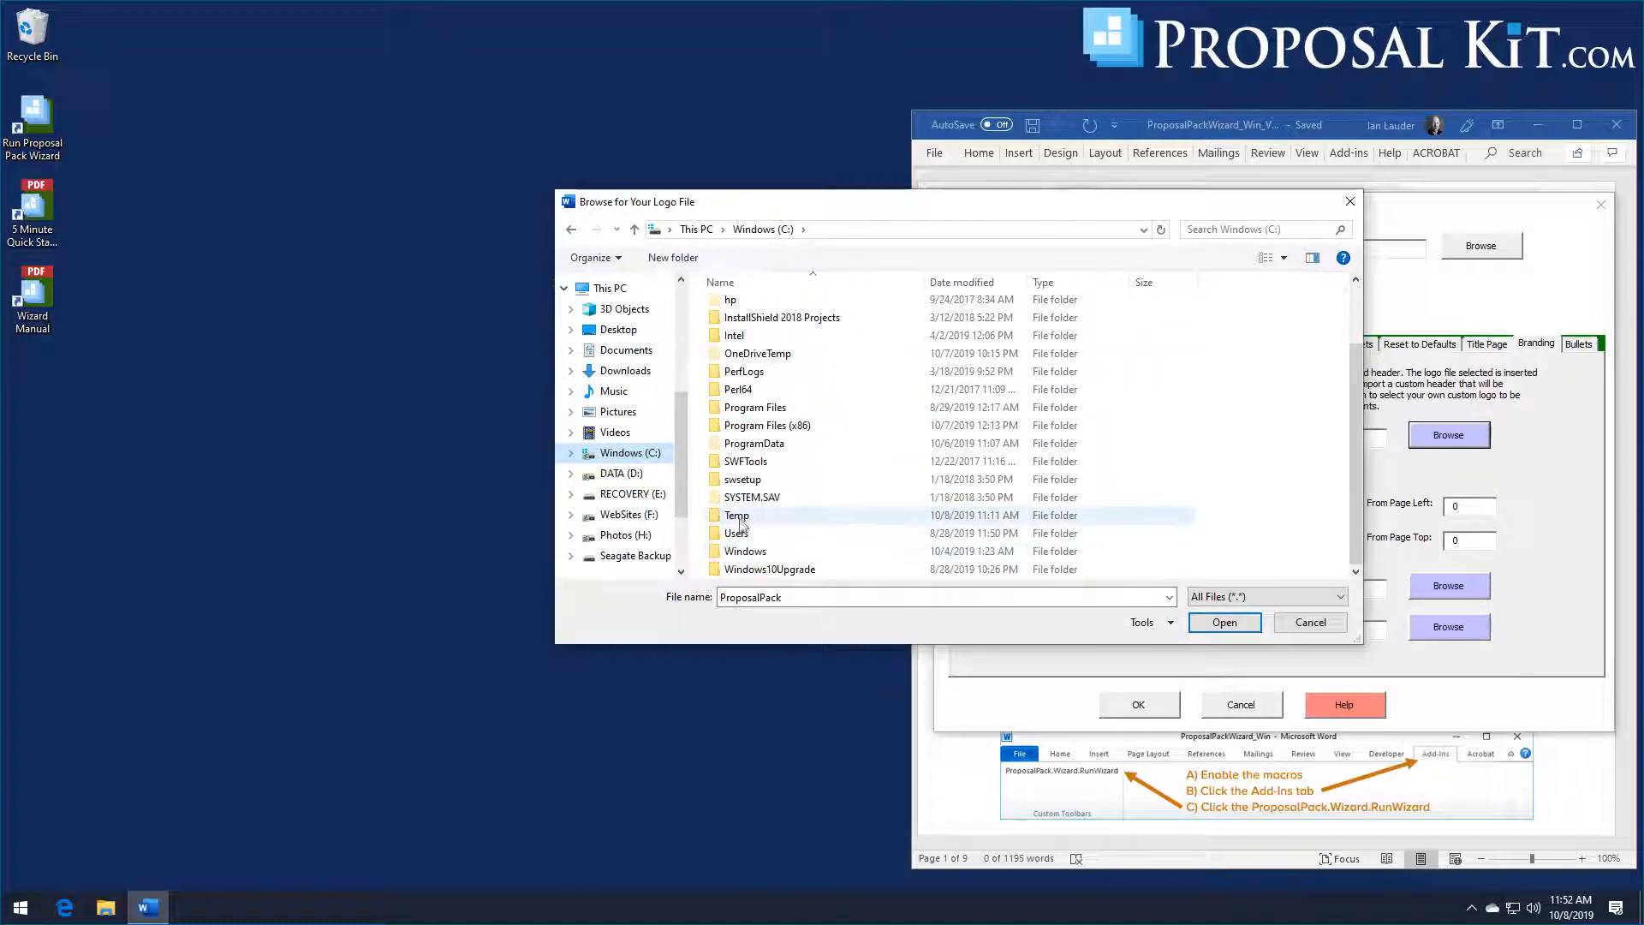
double_click(738, 516)
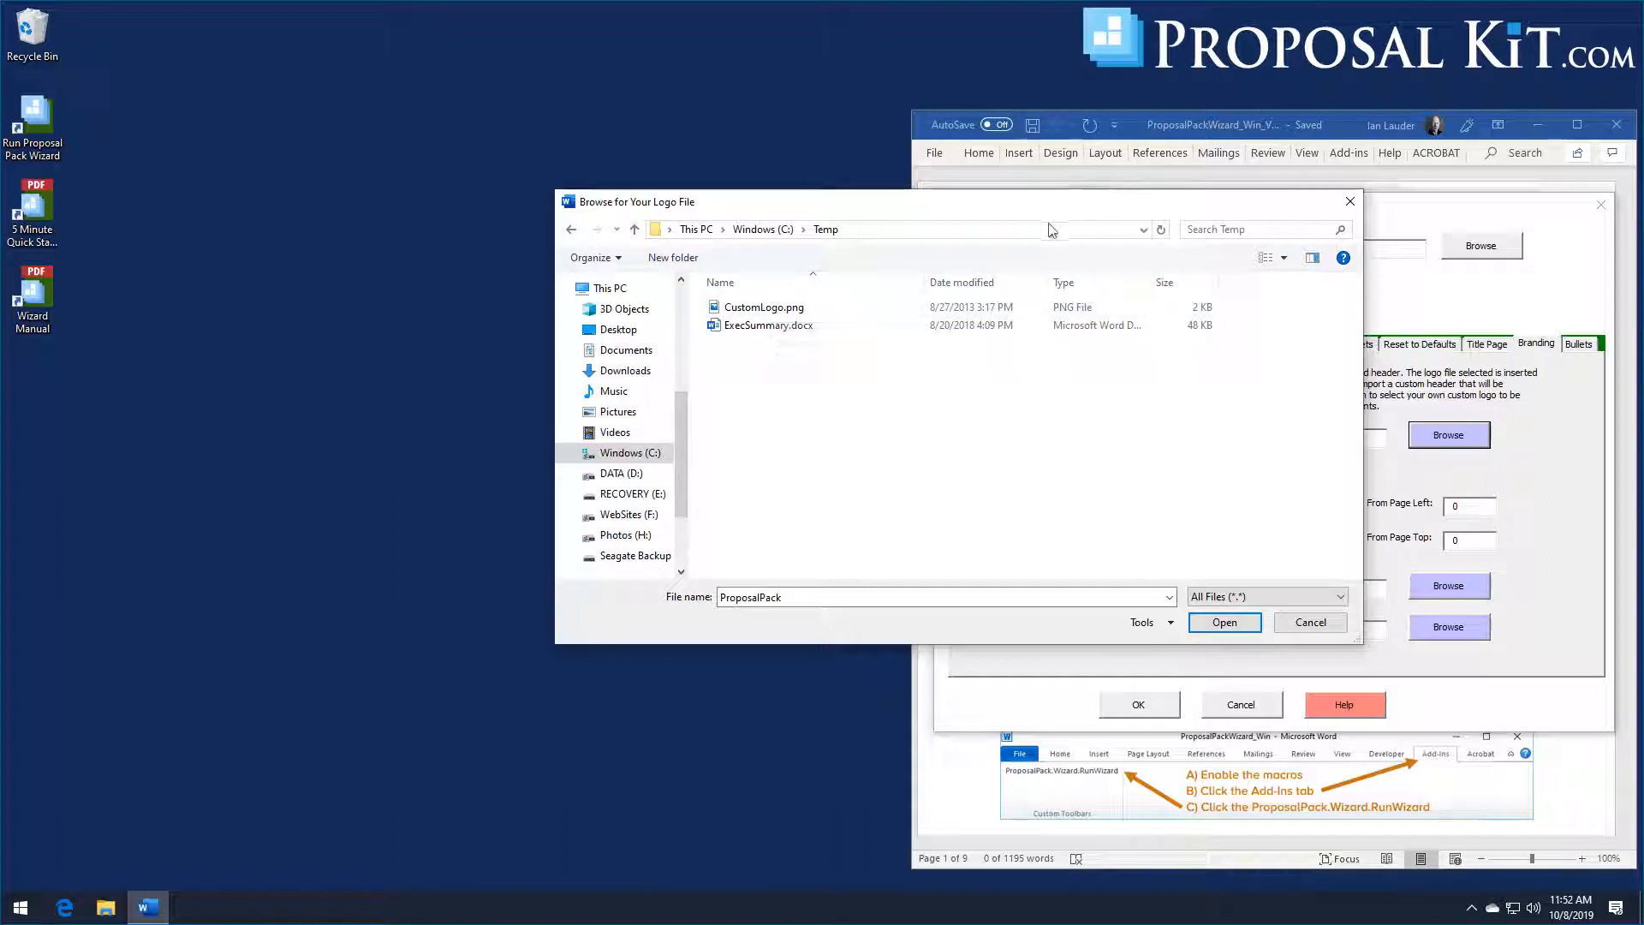
Set CustomLogo.png as the logo file for body page branding and accept the page style settings.
left_click(1283, 258)
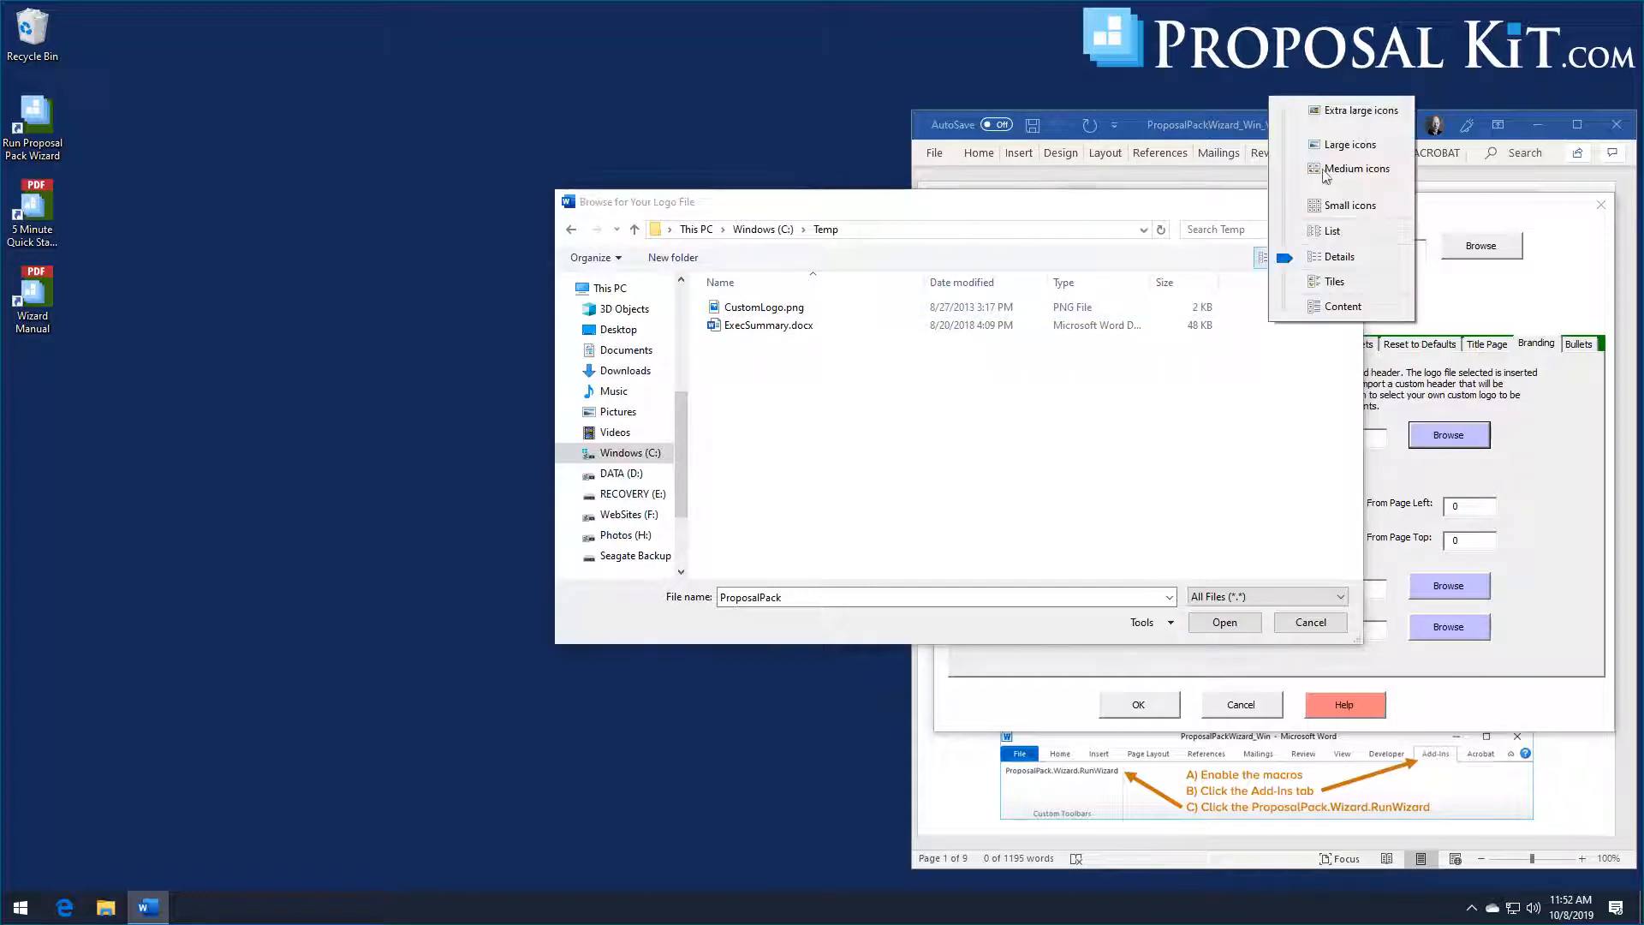
left_click(1357, 111)
left_click(879, 359)
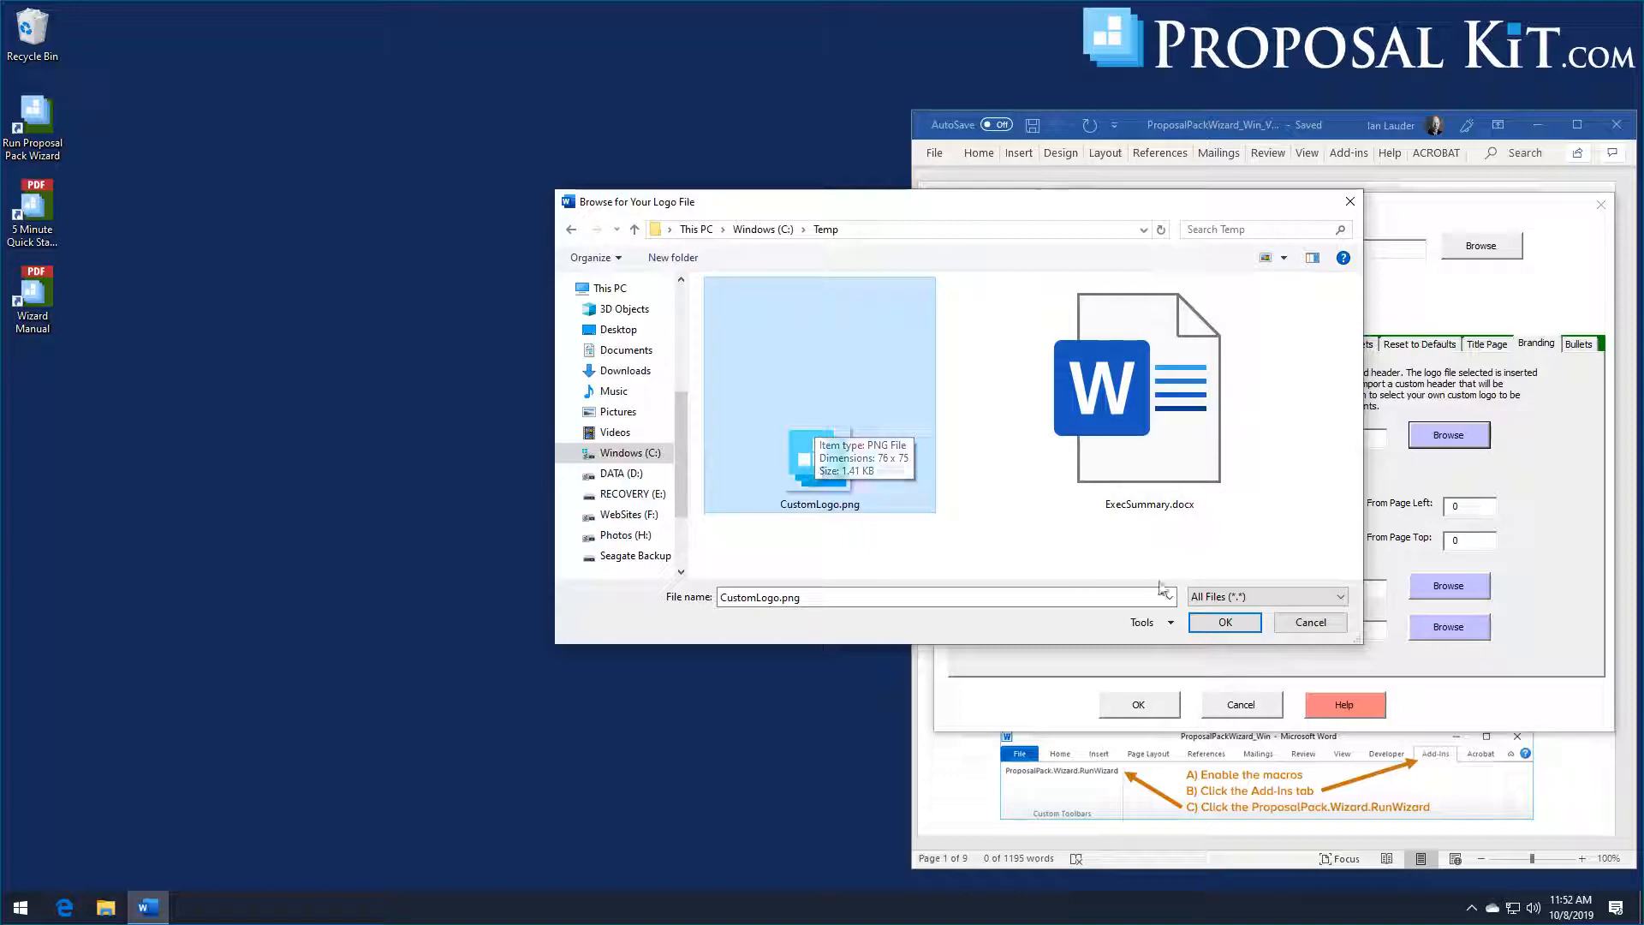
left_click(1224, 622)
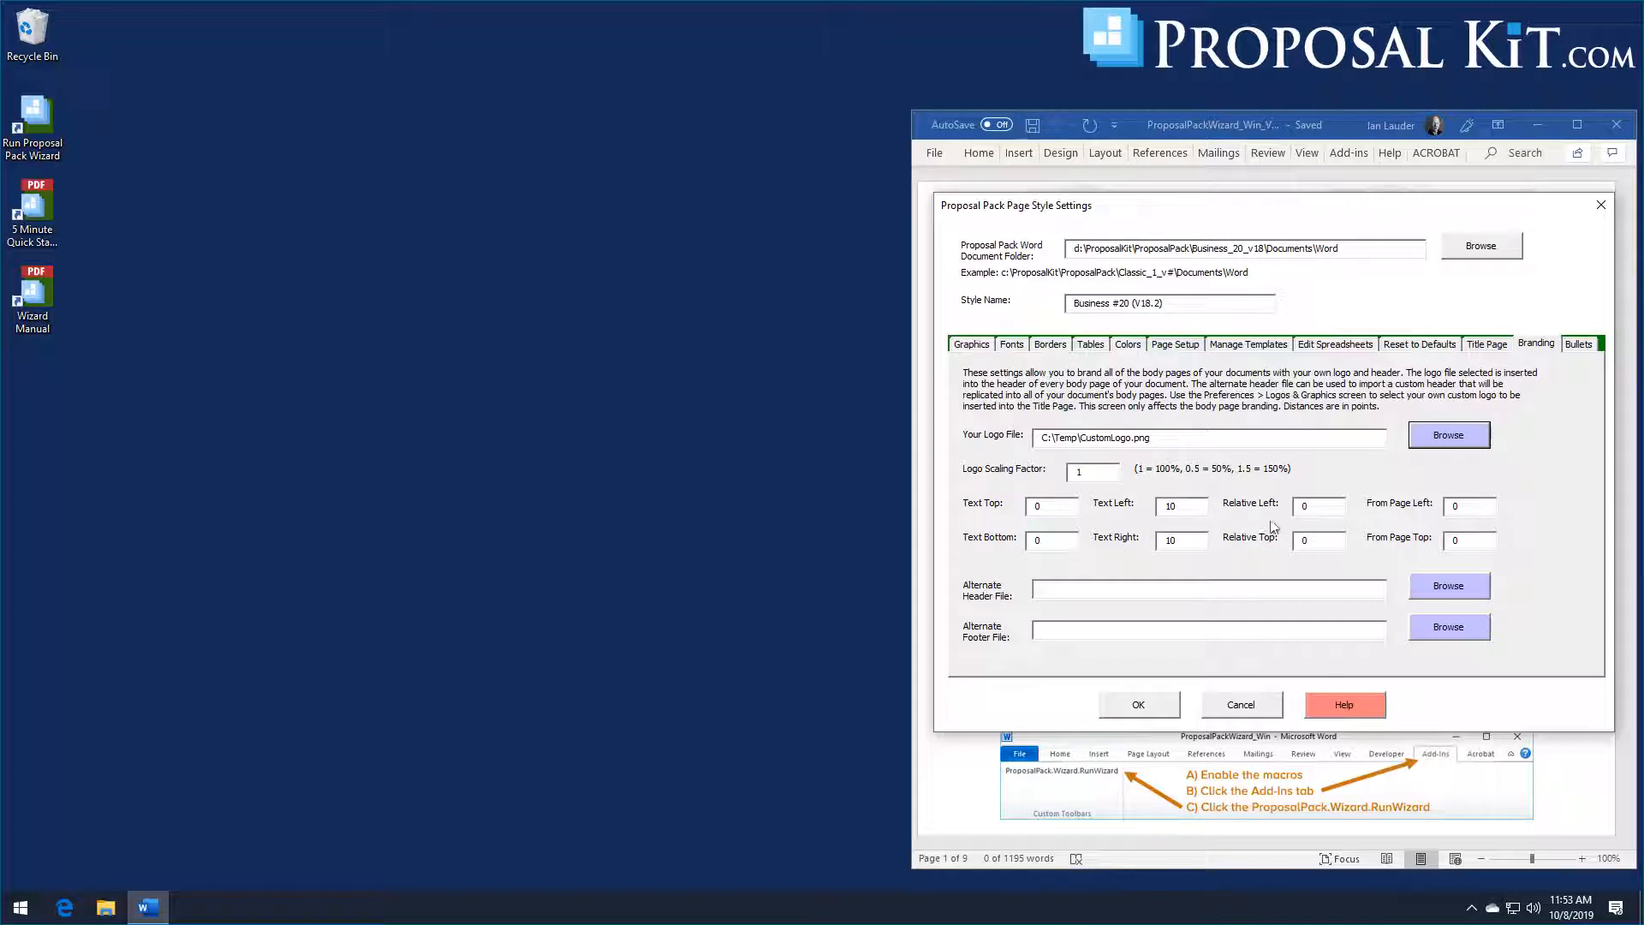
left_click(1145, 707)
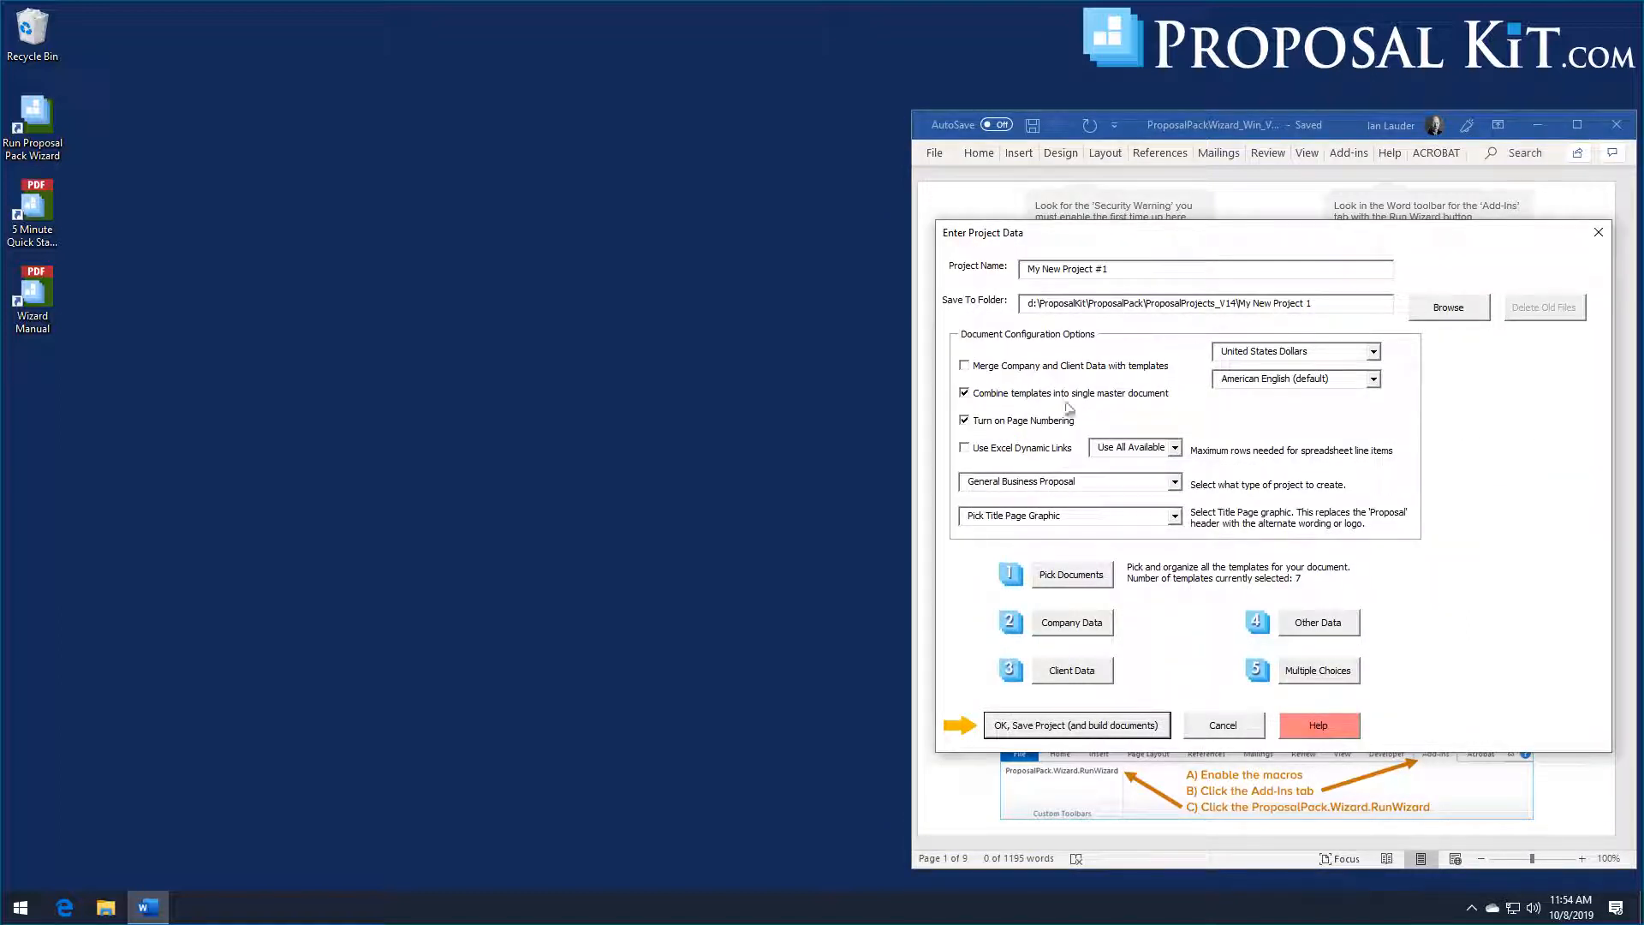
List only the templates selected in the project and open the Executive Summary stock template for editing.
left_click(1075, 577)
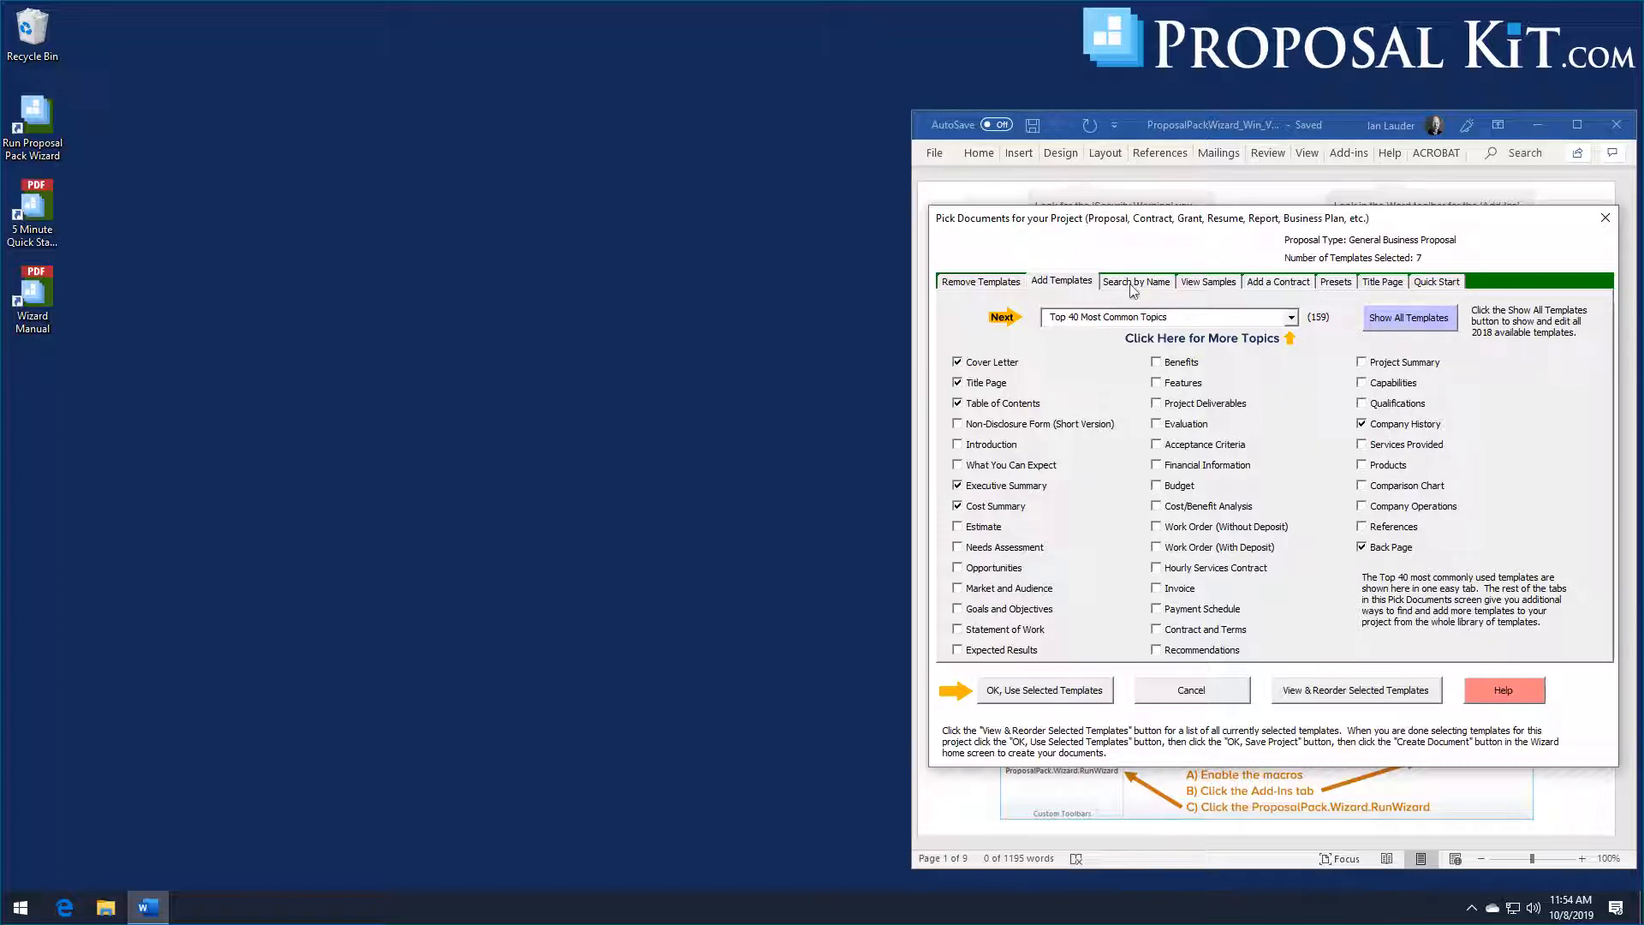
left_click(1384, 319)
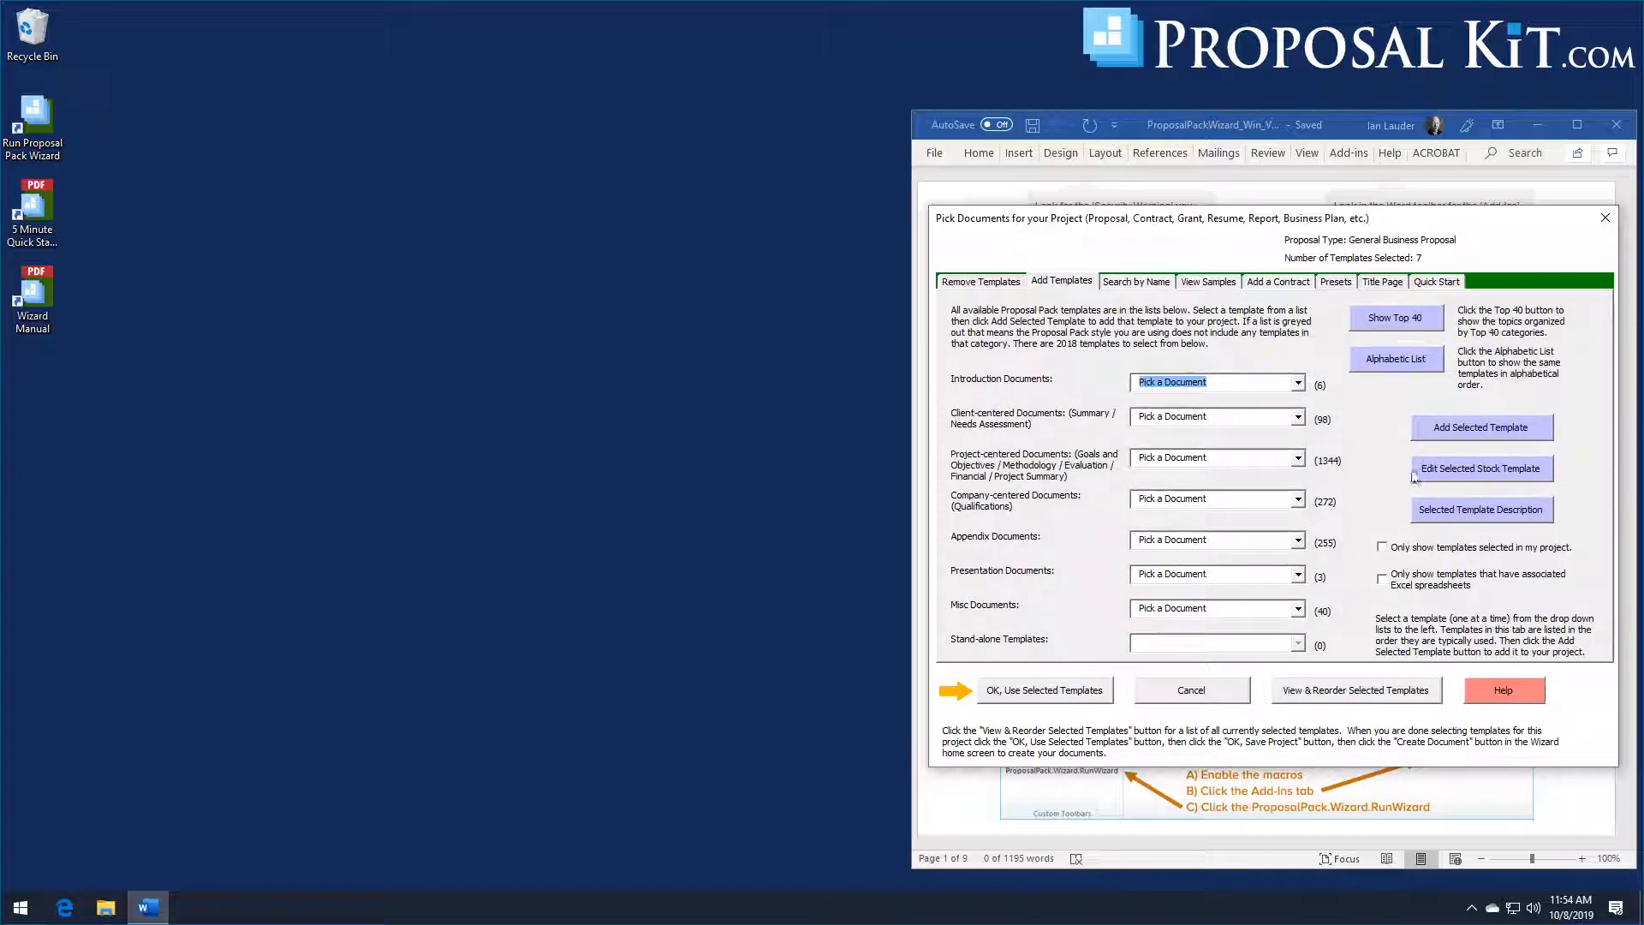
left_click(1412, 548)
left_click(1293, 417)
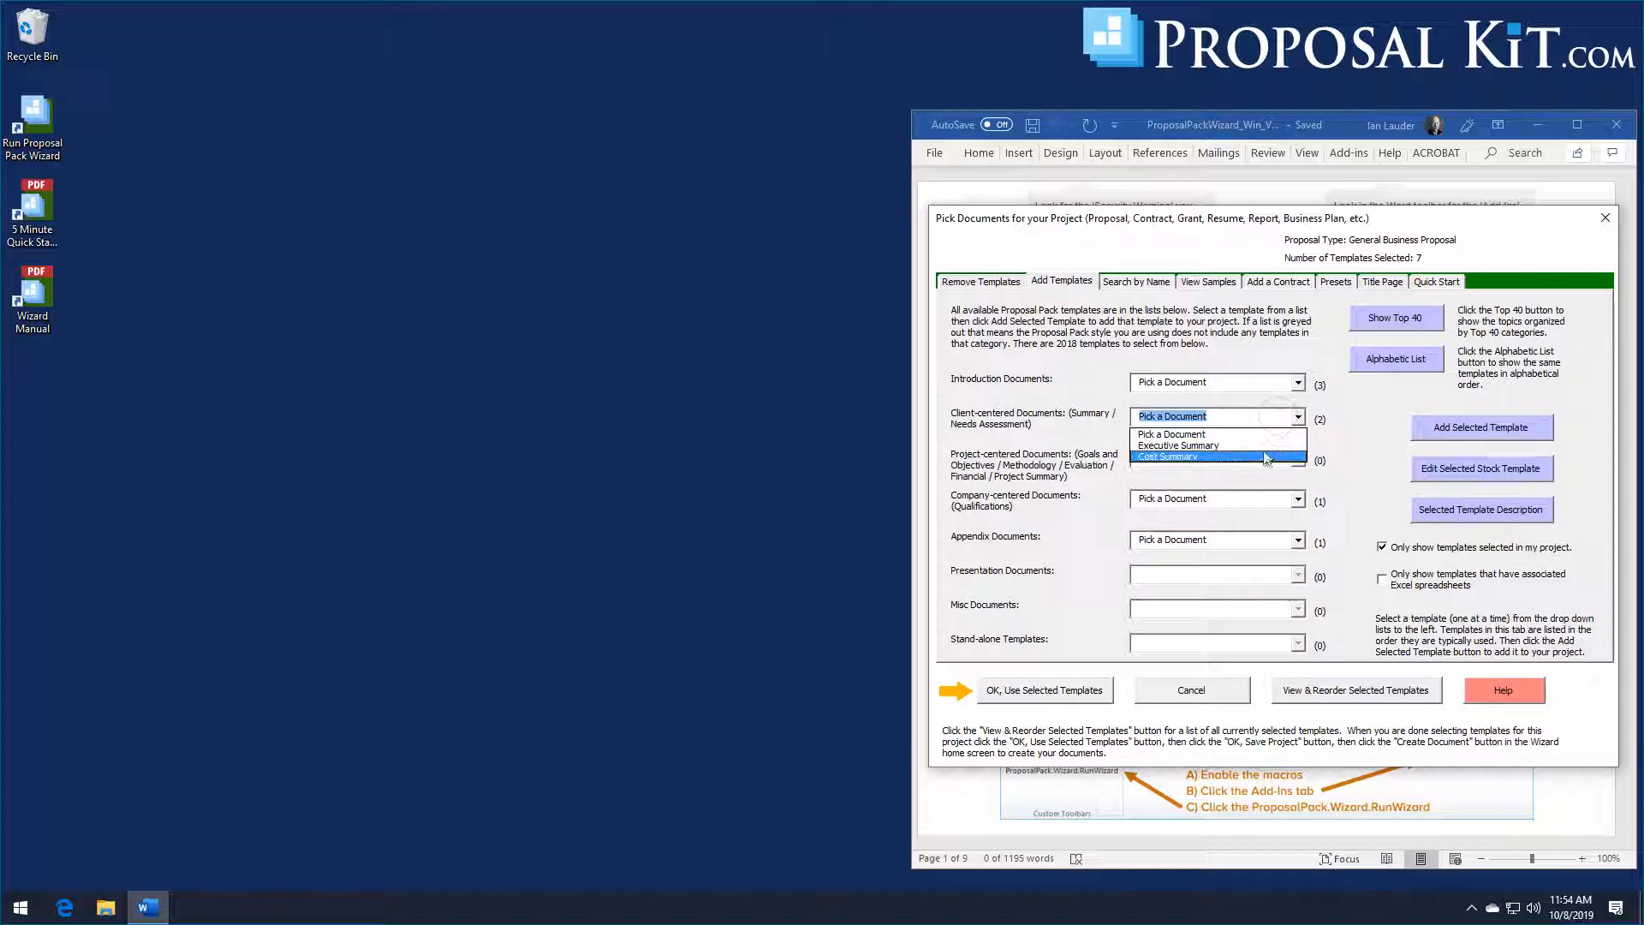
left_click(1267, 456)
left_click(1481, 468)
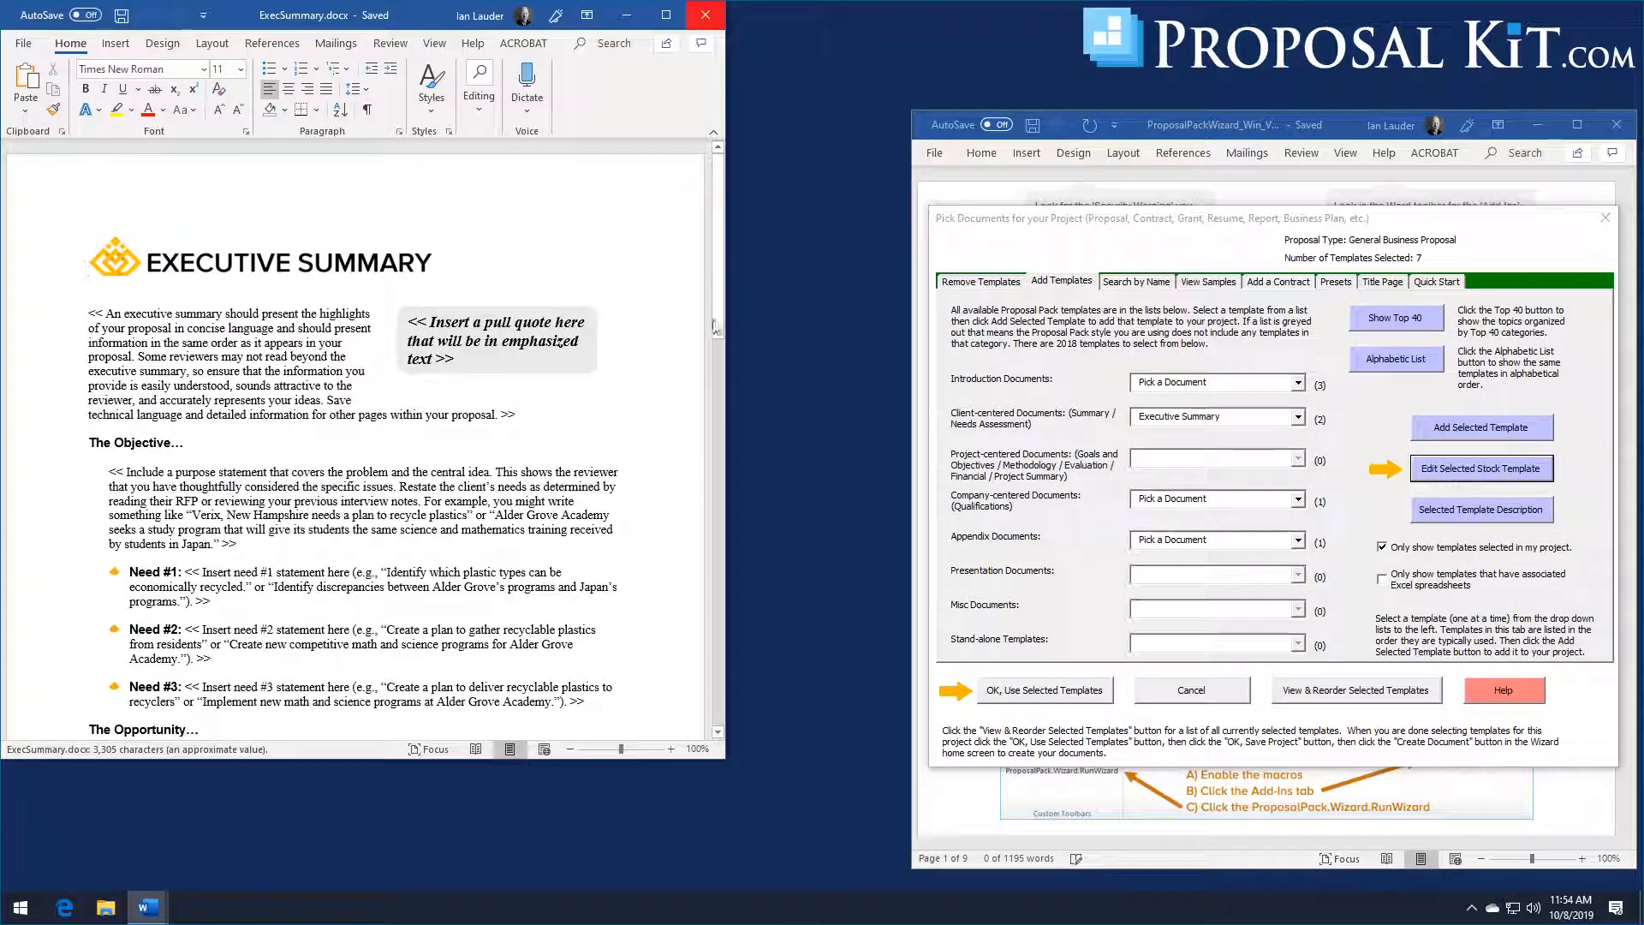
Examine the graphic Executive Summary header in the stock template, and close the template document.
left_click_drag(501, 11, 642, 72)
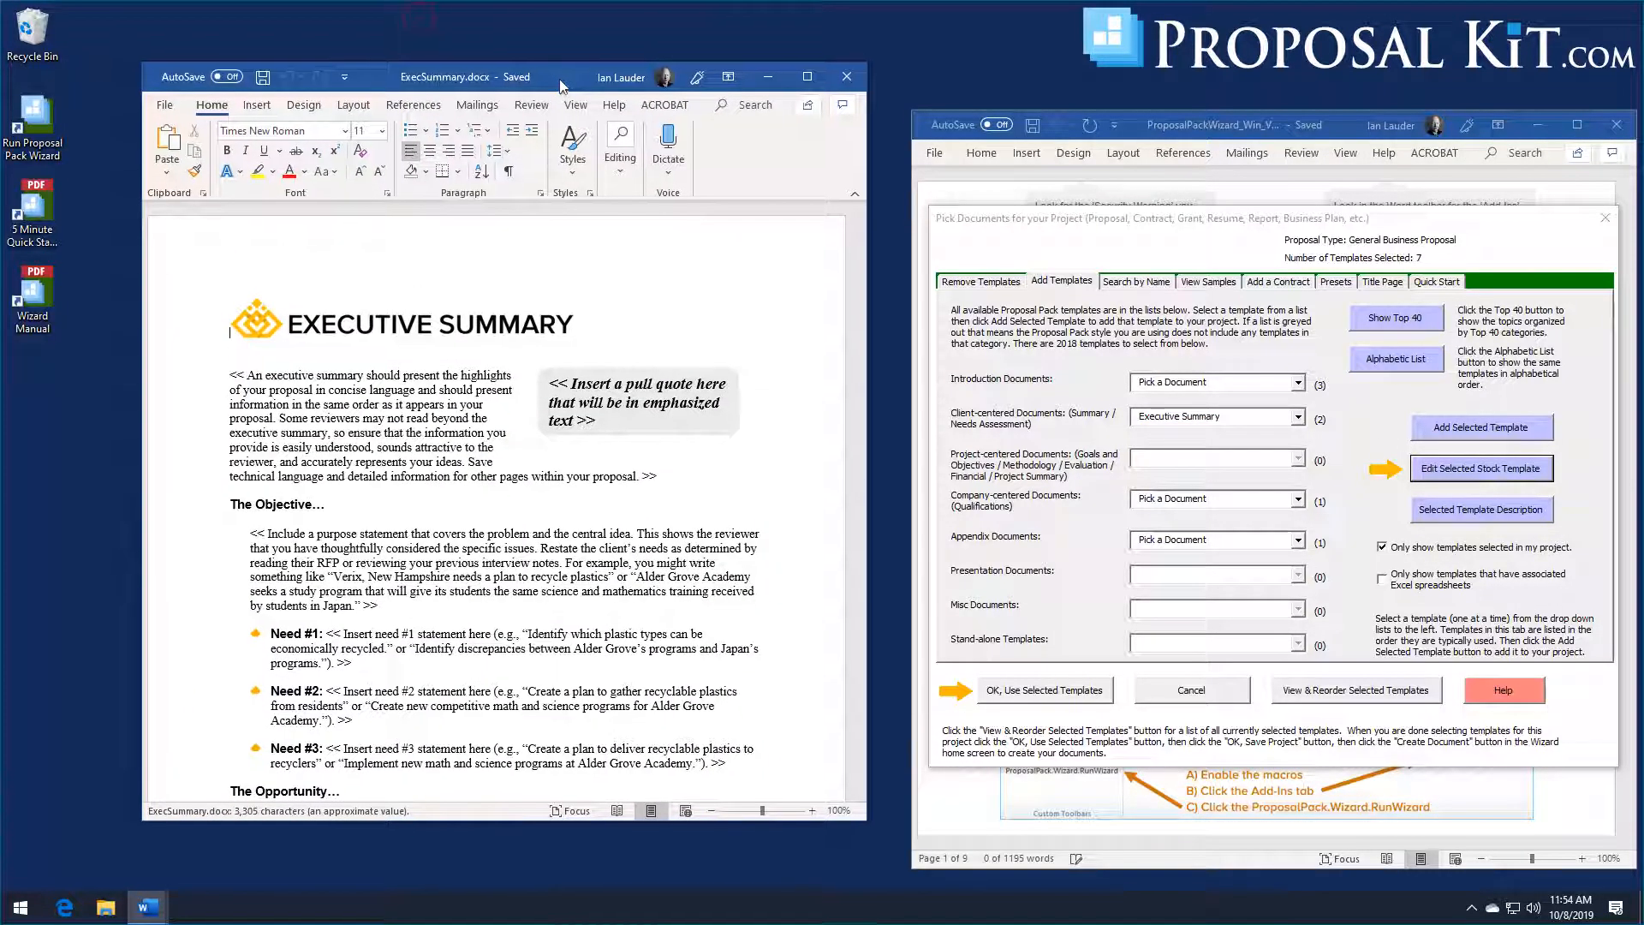
left_click(388, 331)
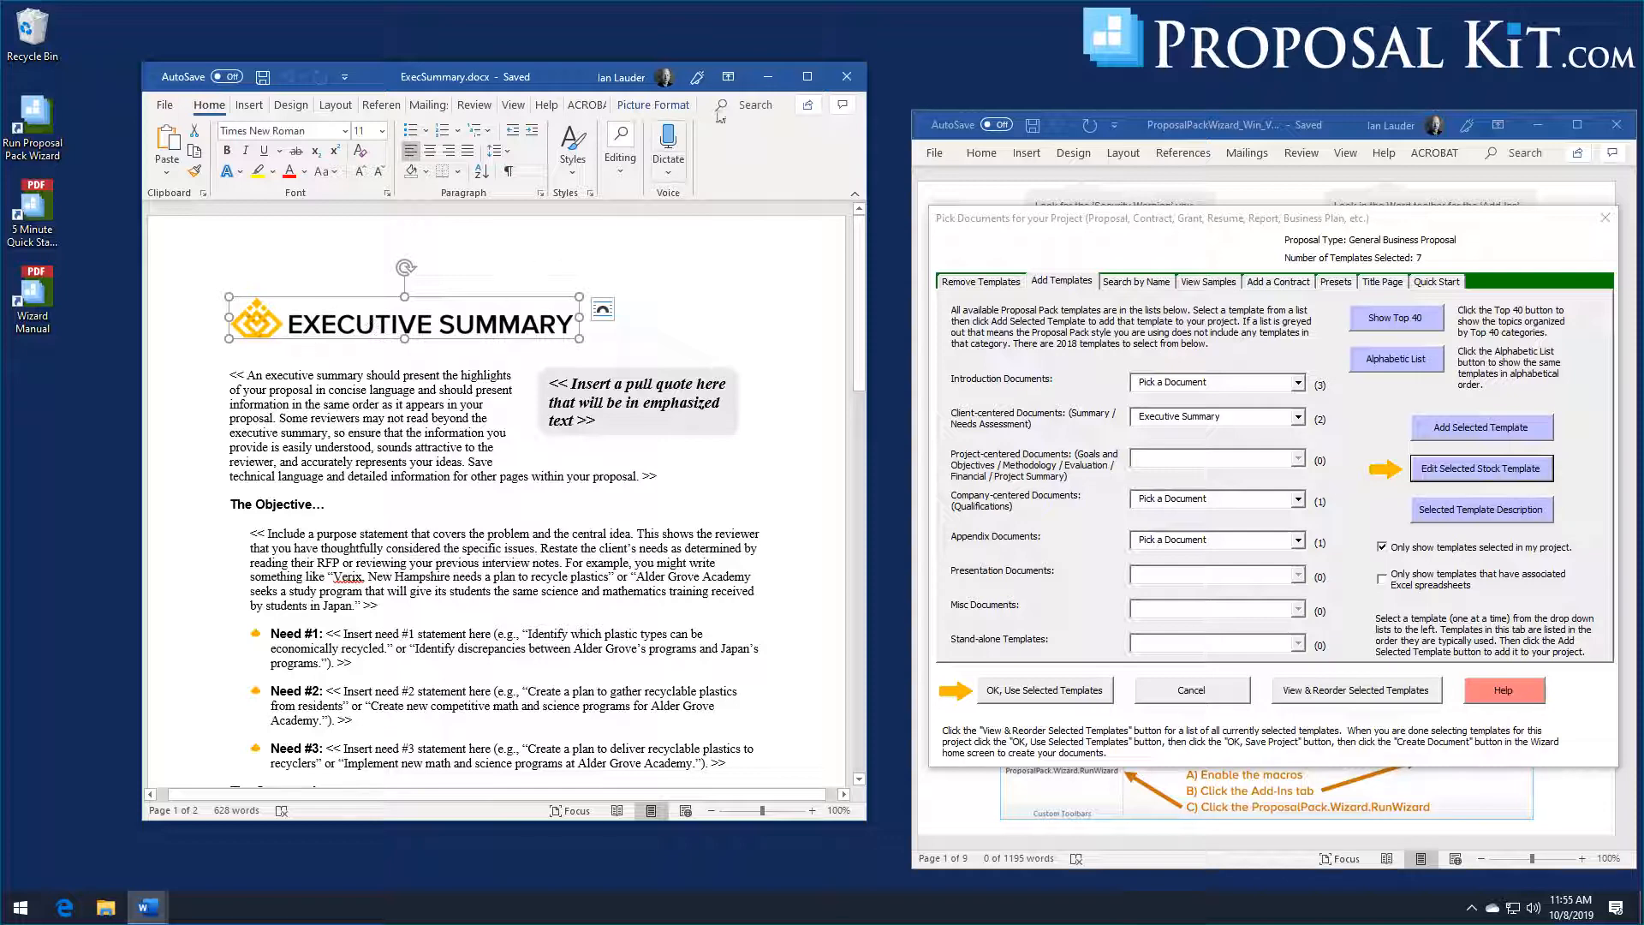
left_click(846, 76)
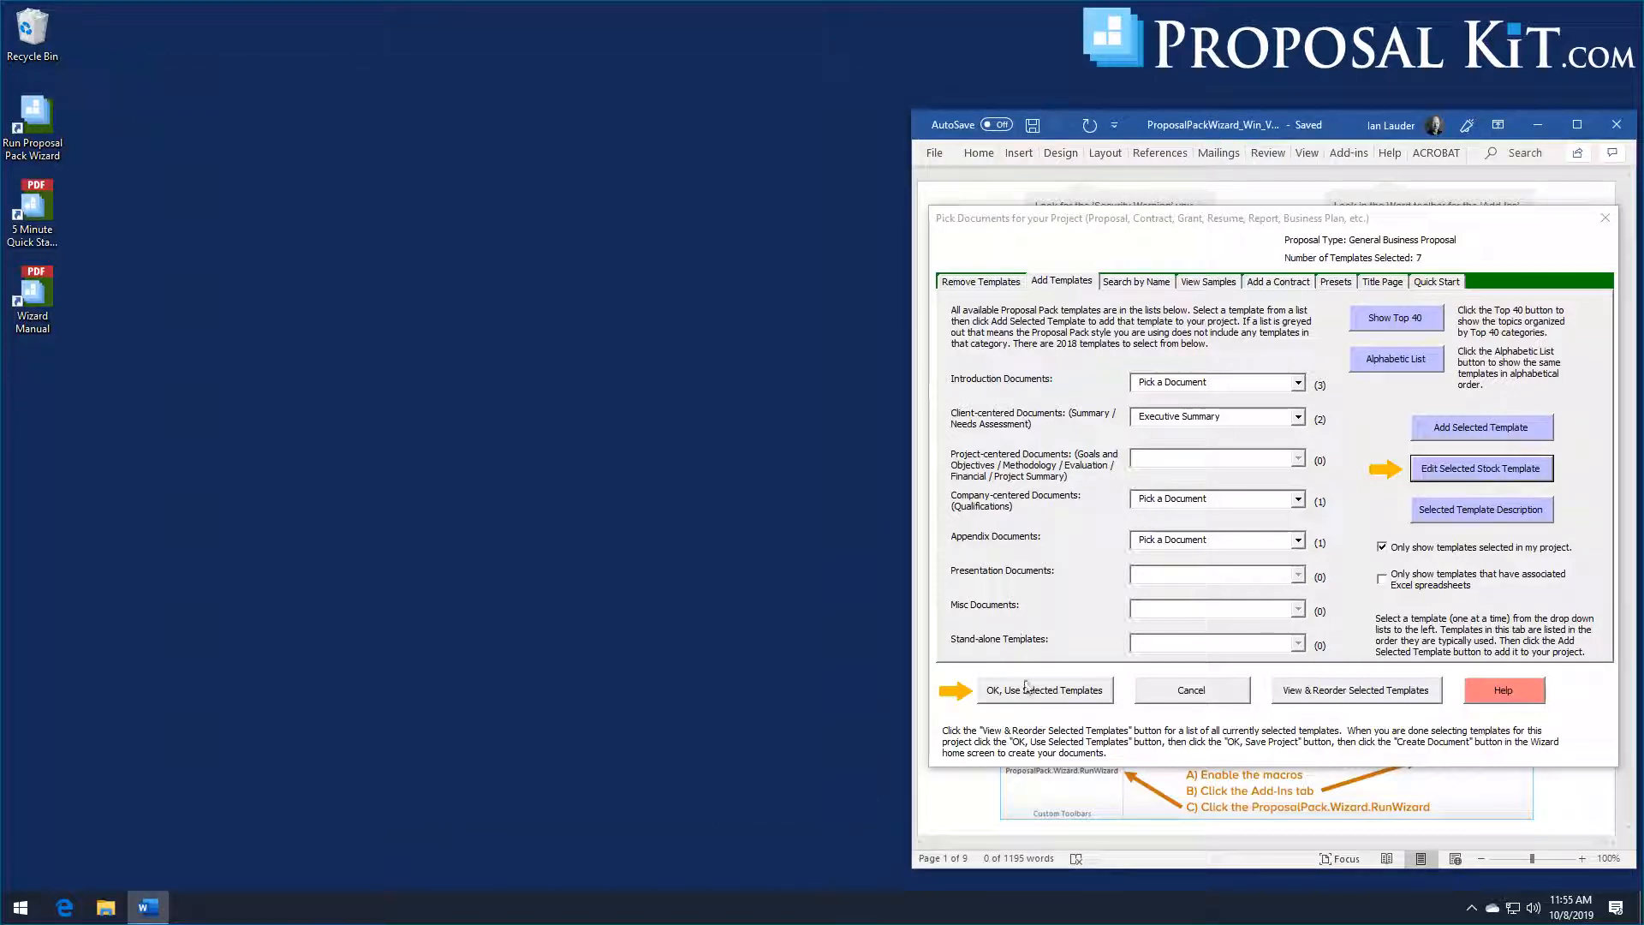
Accept the selected templates, then save My New Project #1 and build its documents.
left_click(1026, 686)
left_click(1039, 726)
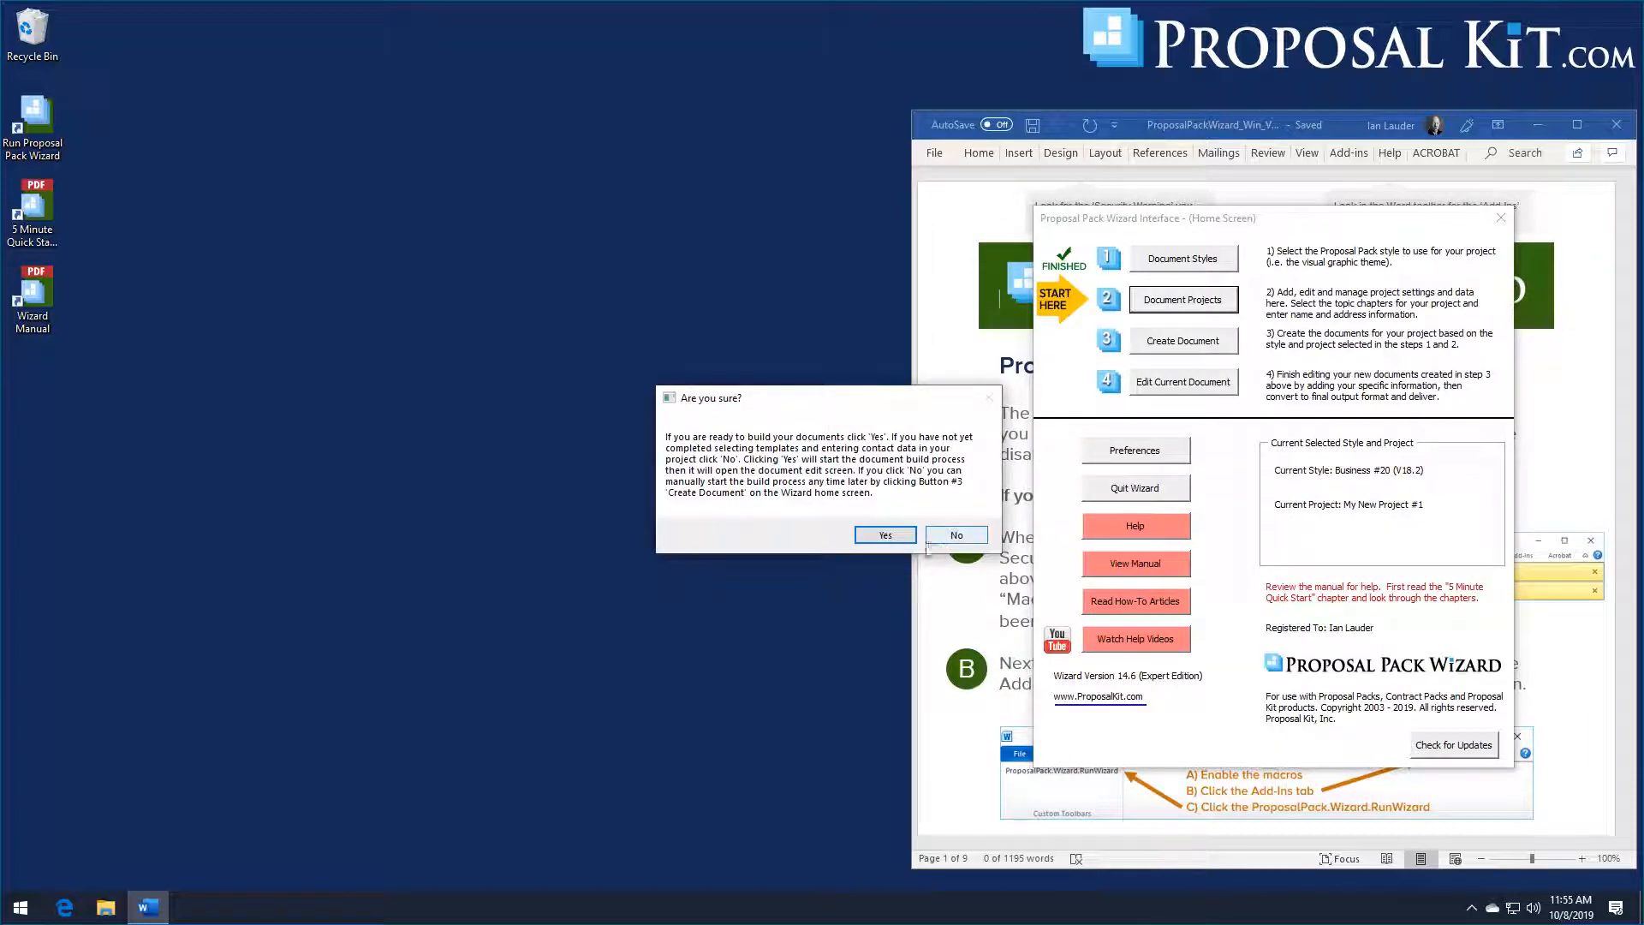
left_click(885, 534)
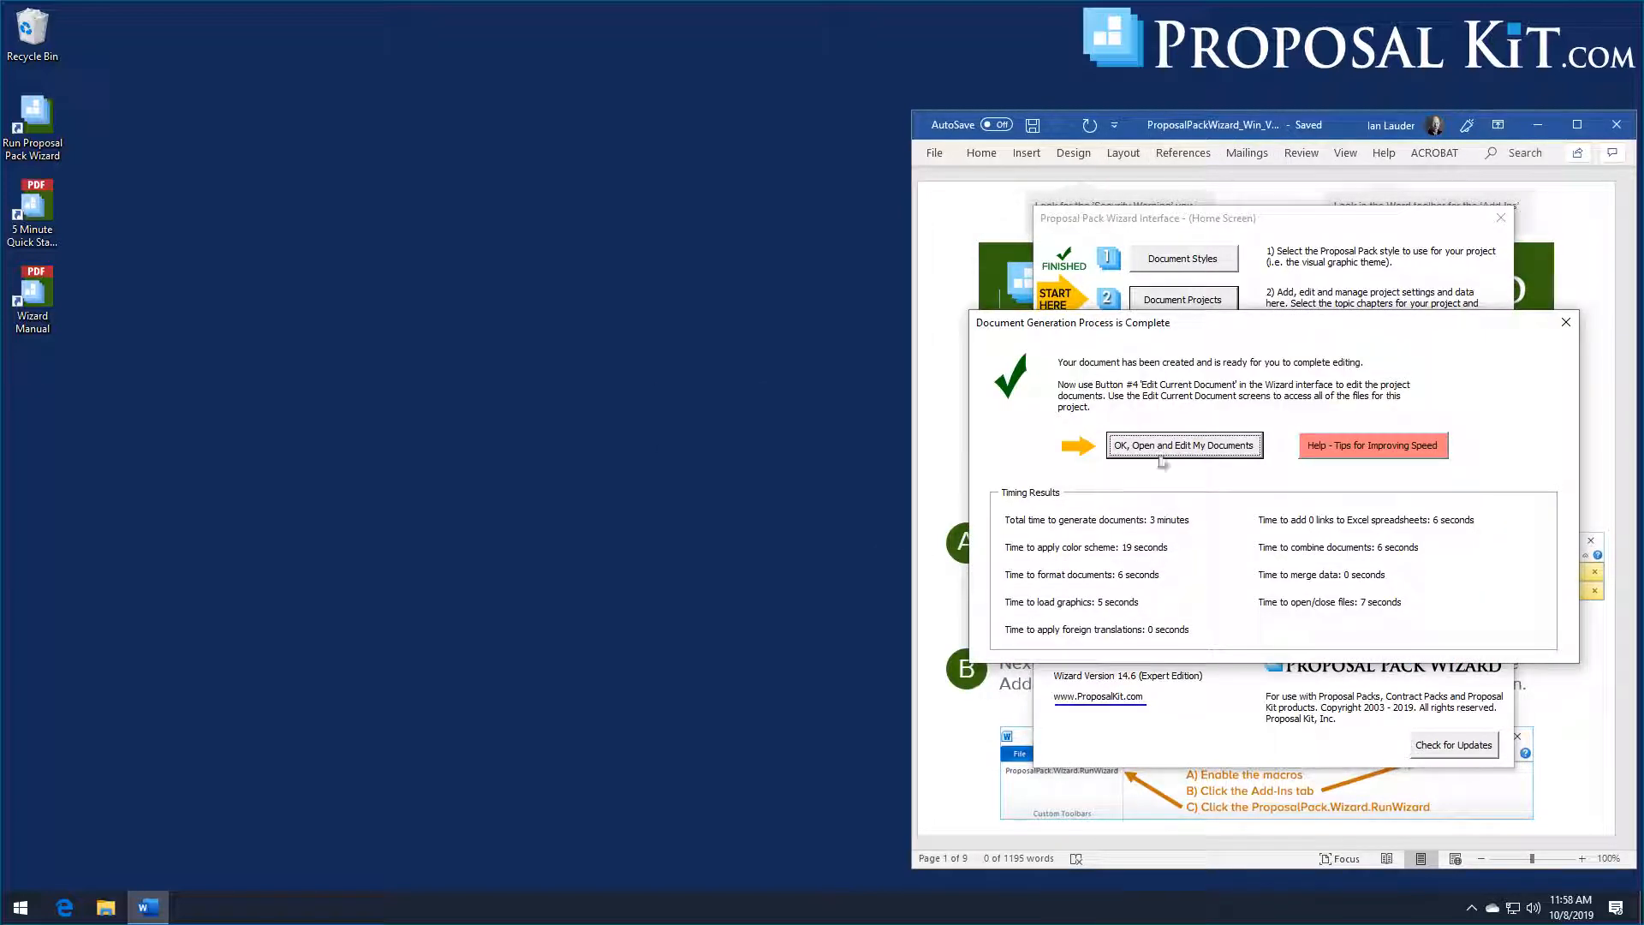
Open the newly built Combined Project Document from the project's document list.
left_click(1160, 457)
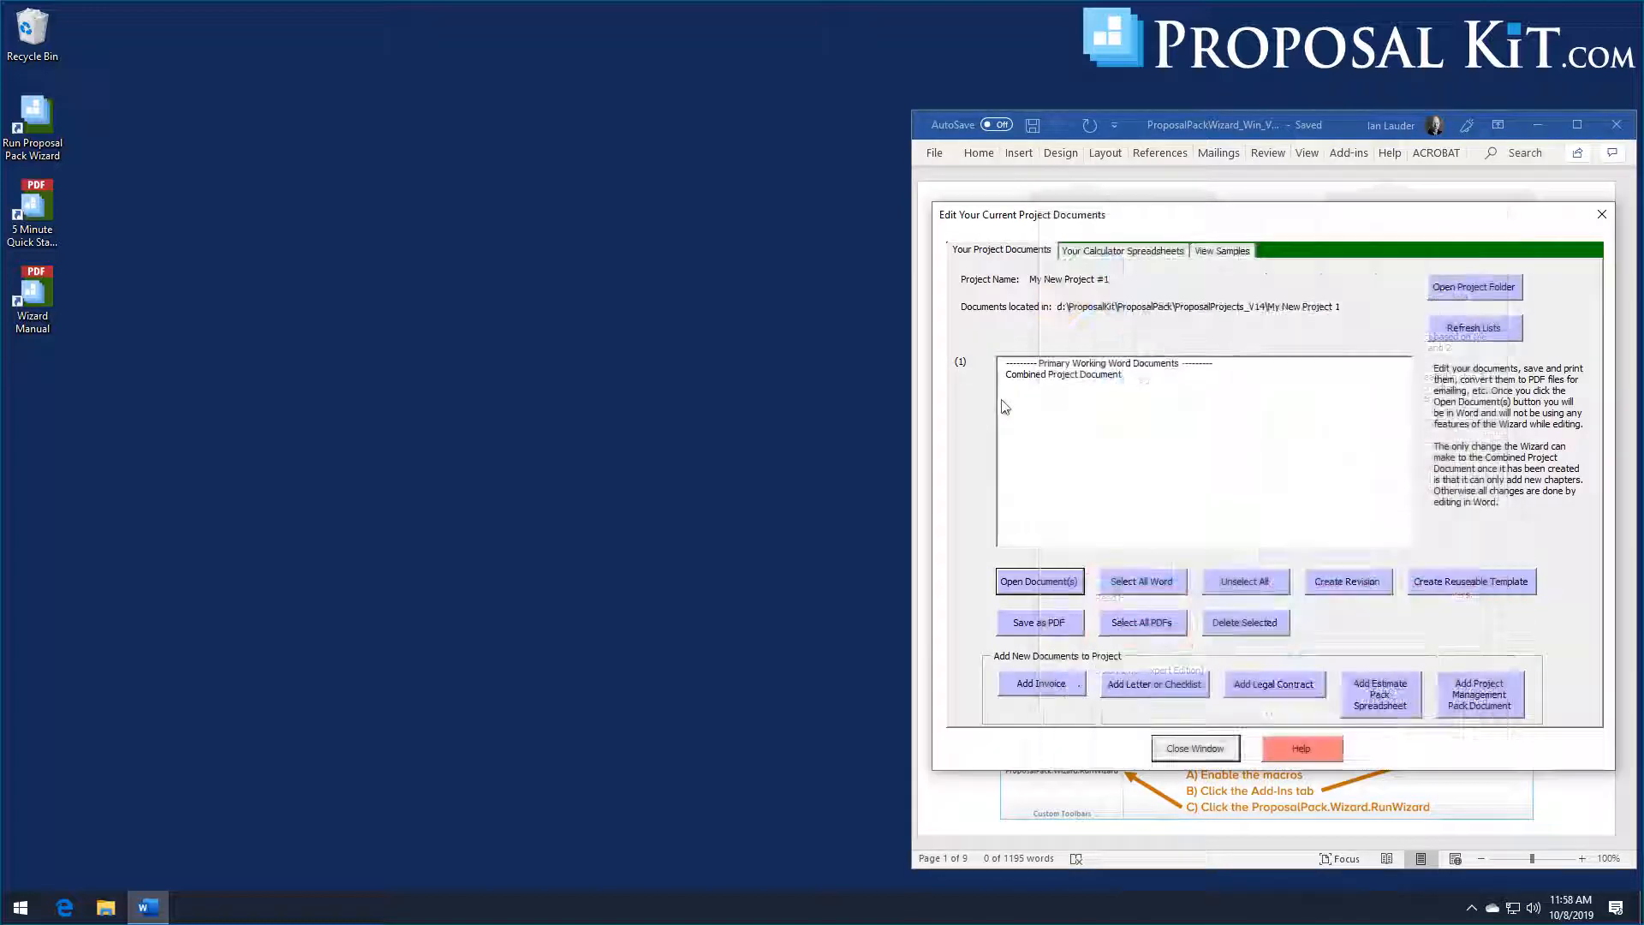
left_click(1024, 375)
left_click(1024, 586)
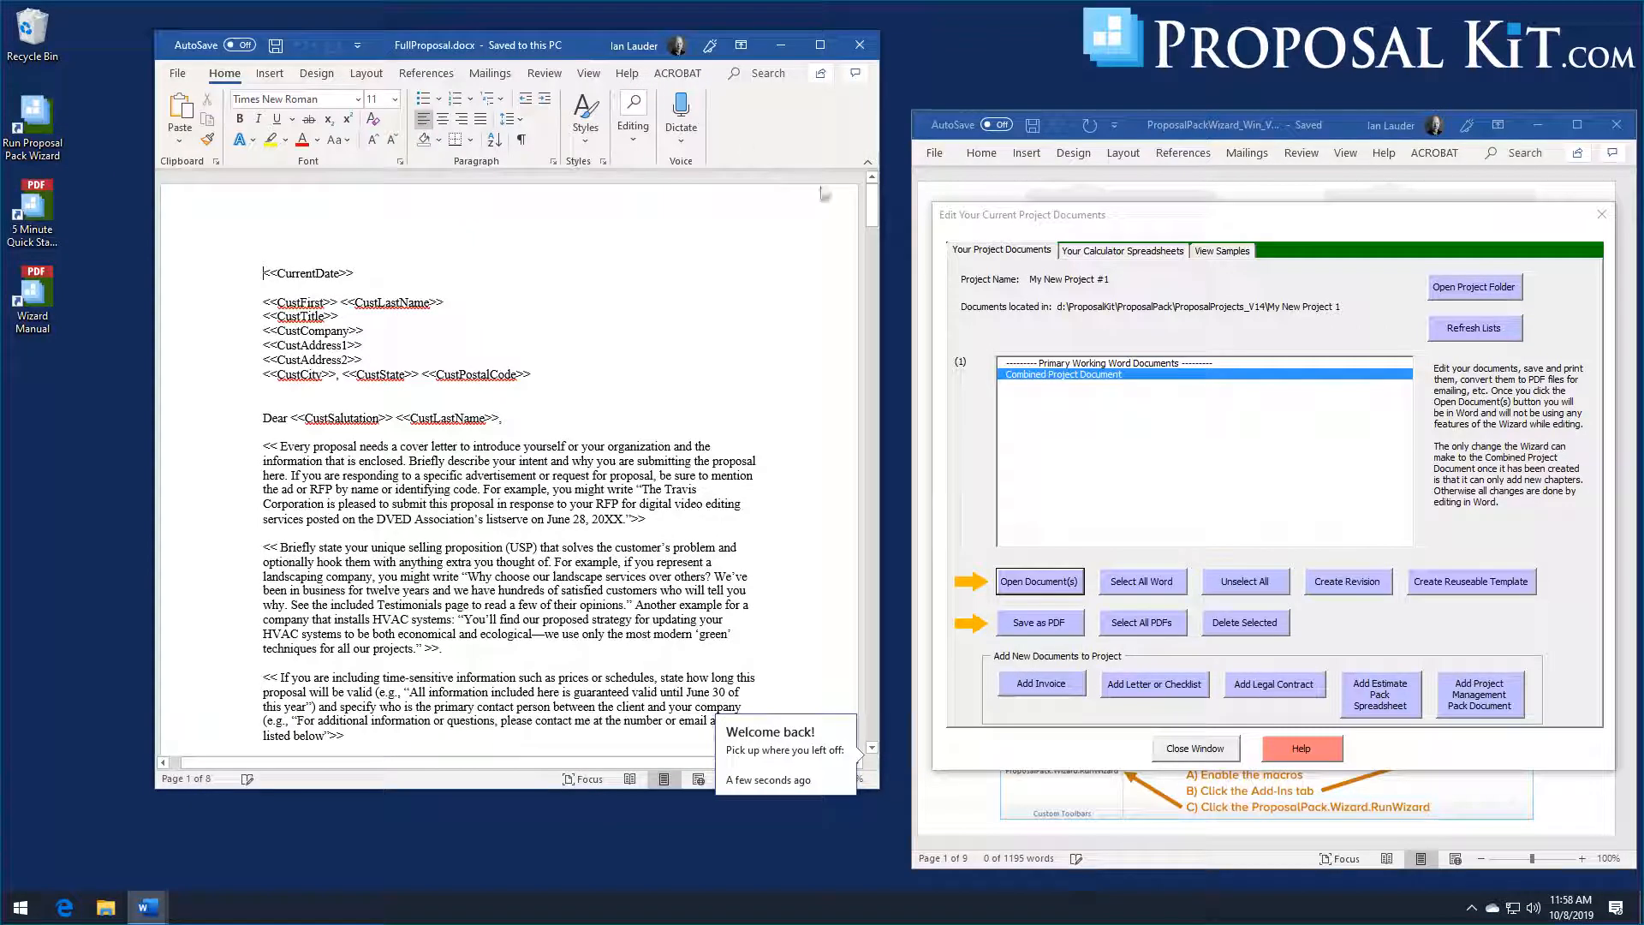
Examine the custom logo and the editable header text on the Table of Contents page.
left_click_drag(864, 202, 882, 341)
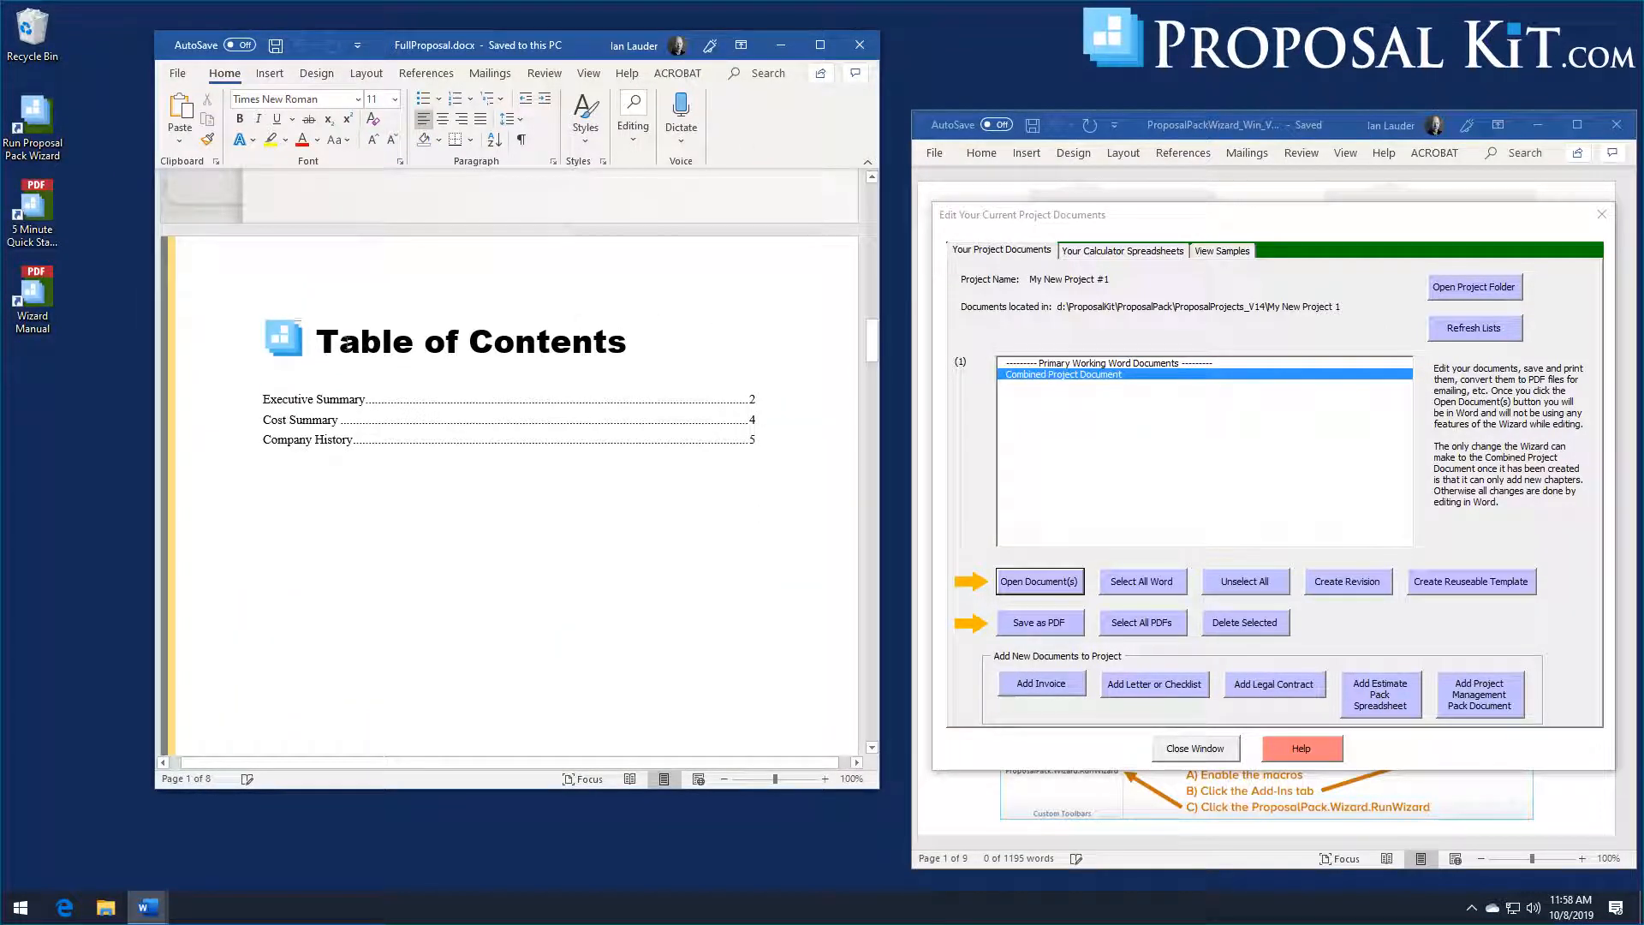
left_click(288, 342)
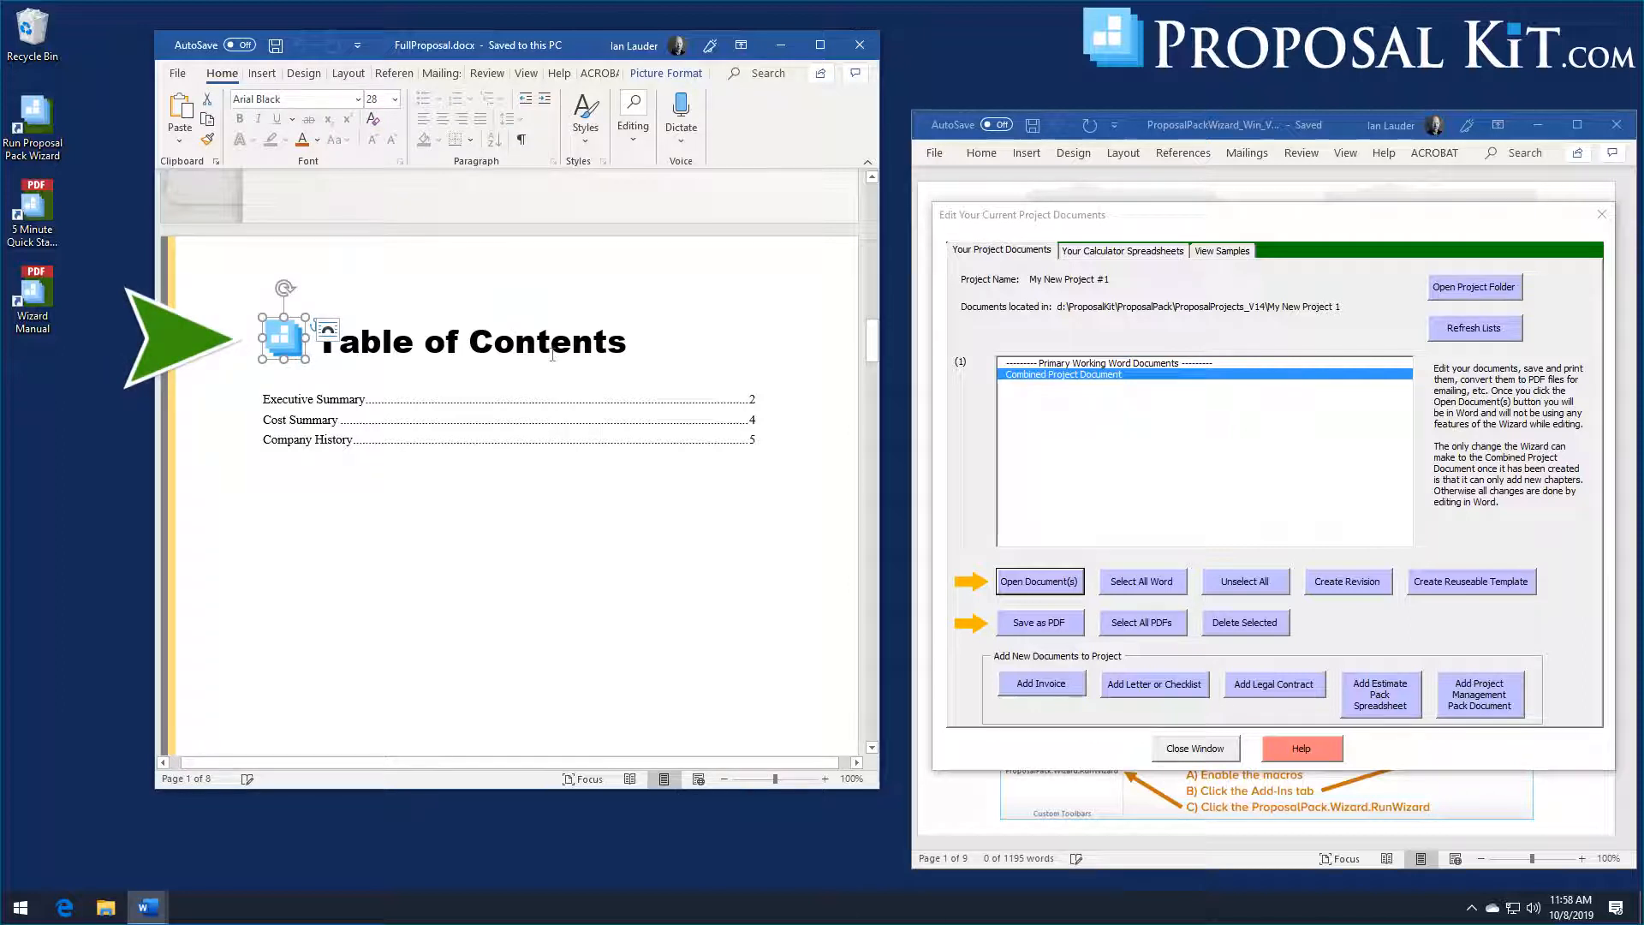
scroll(552, 355, "up", 3)
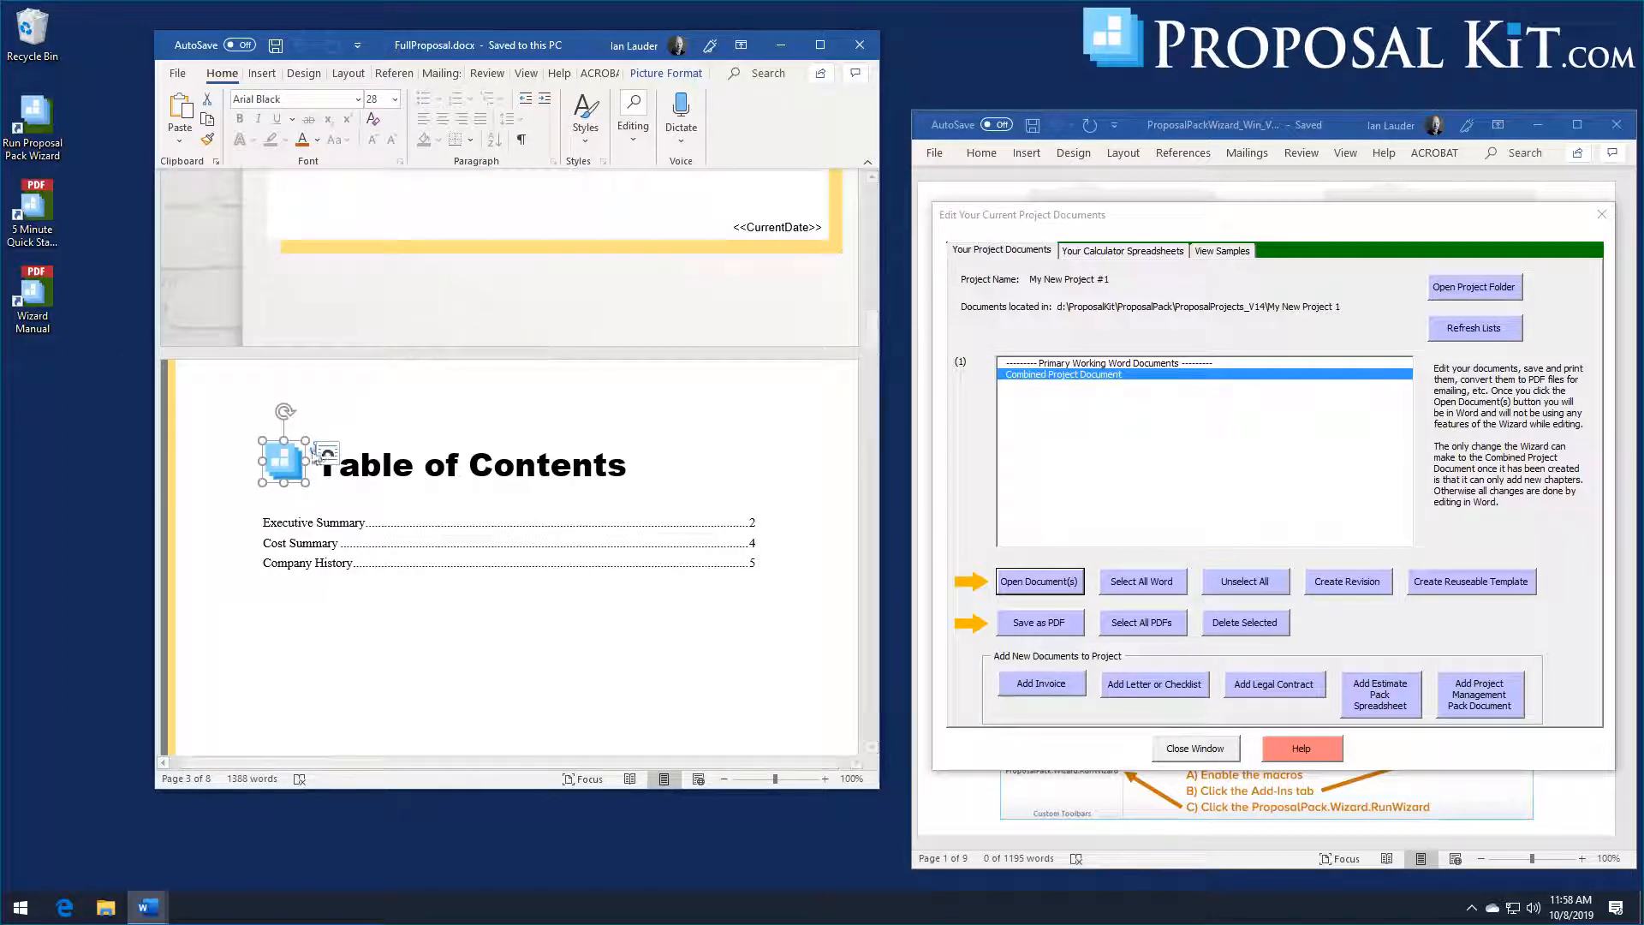
left_click(338, 467)
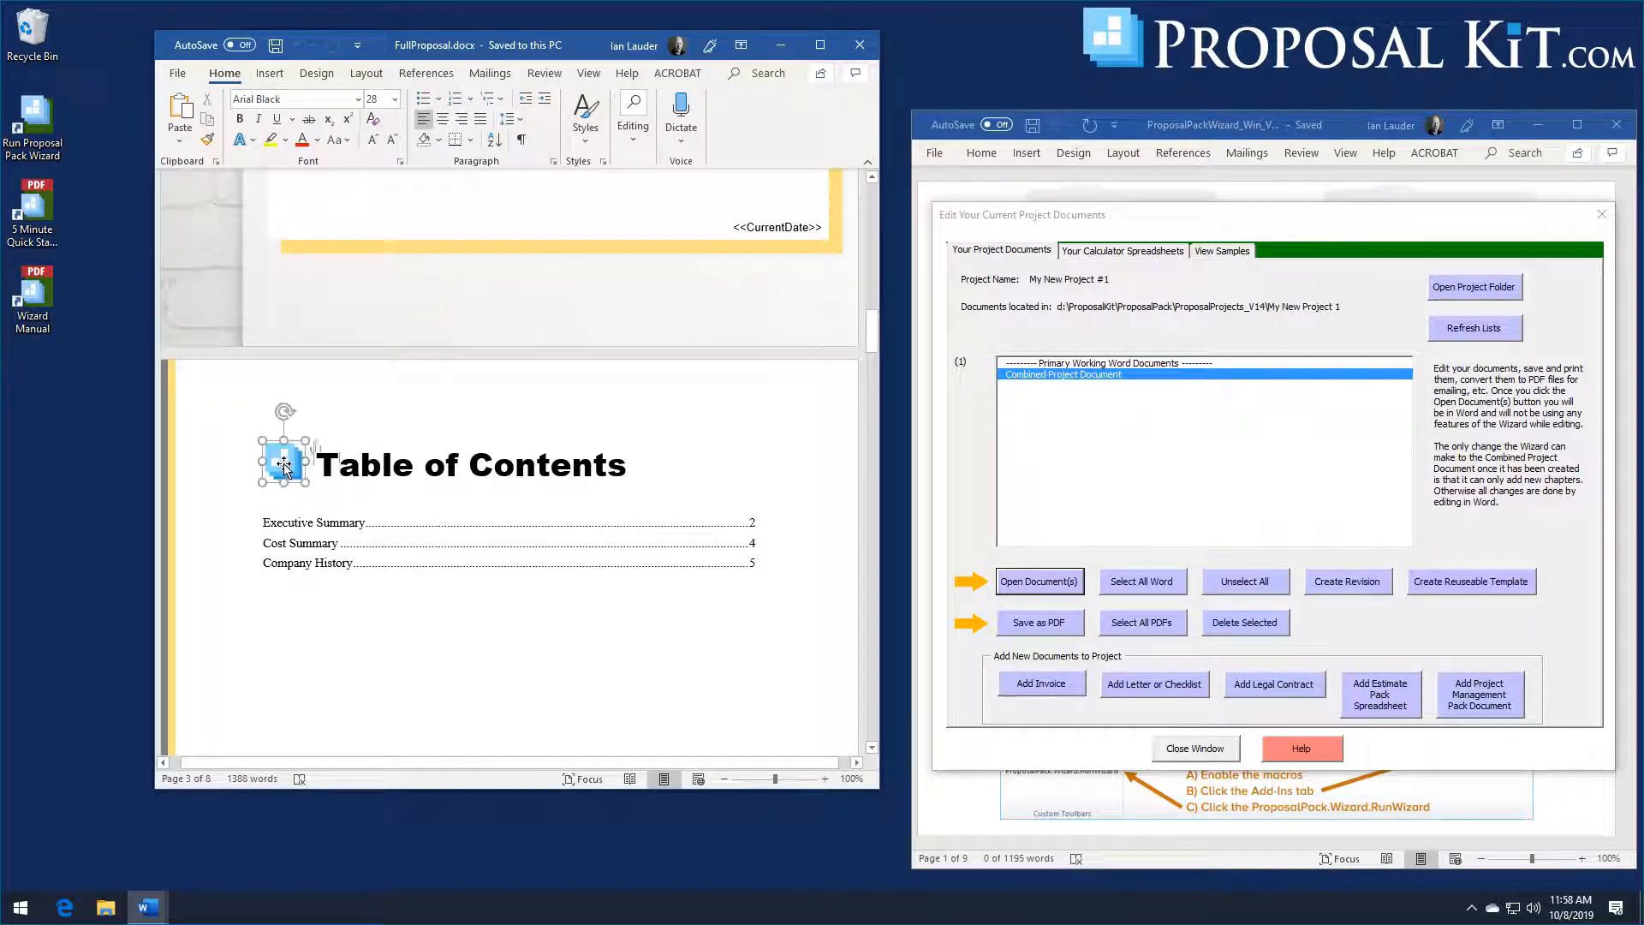
left_click(379, 468)
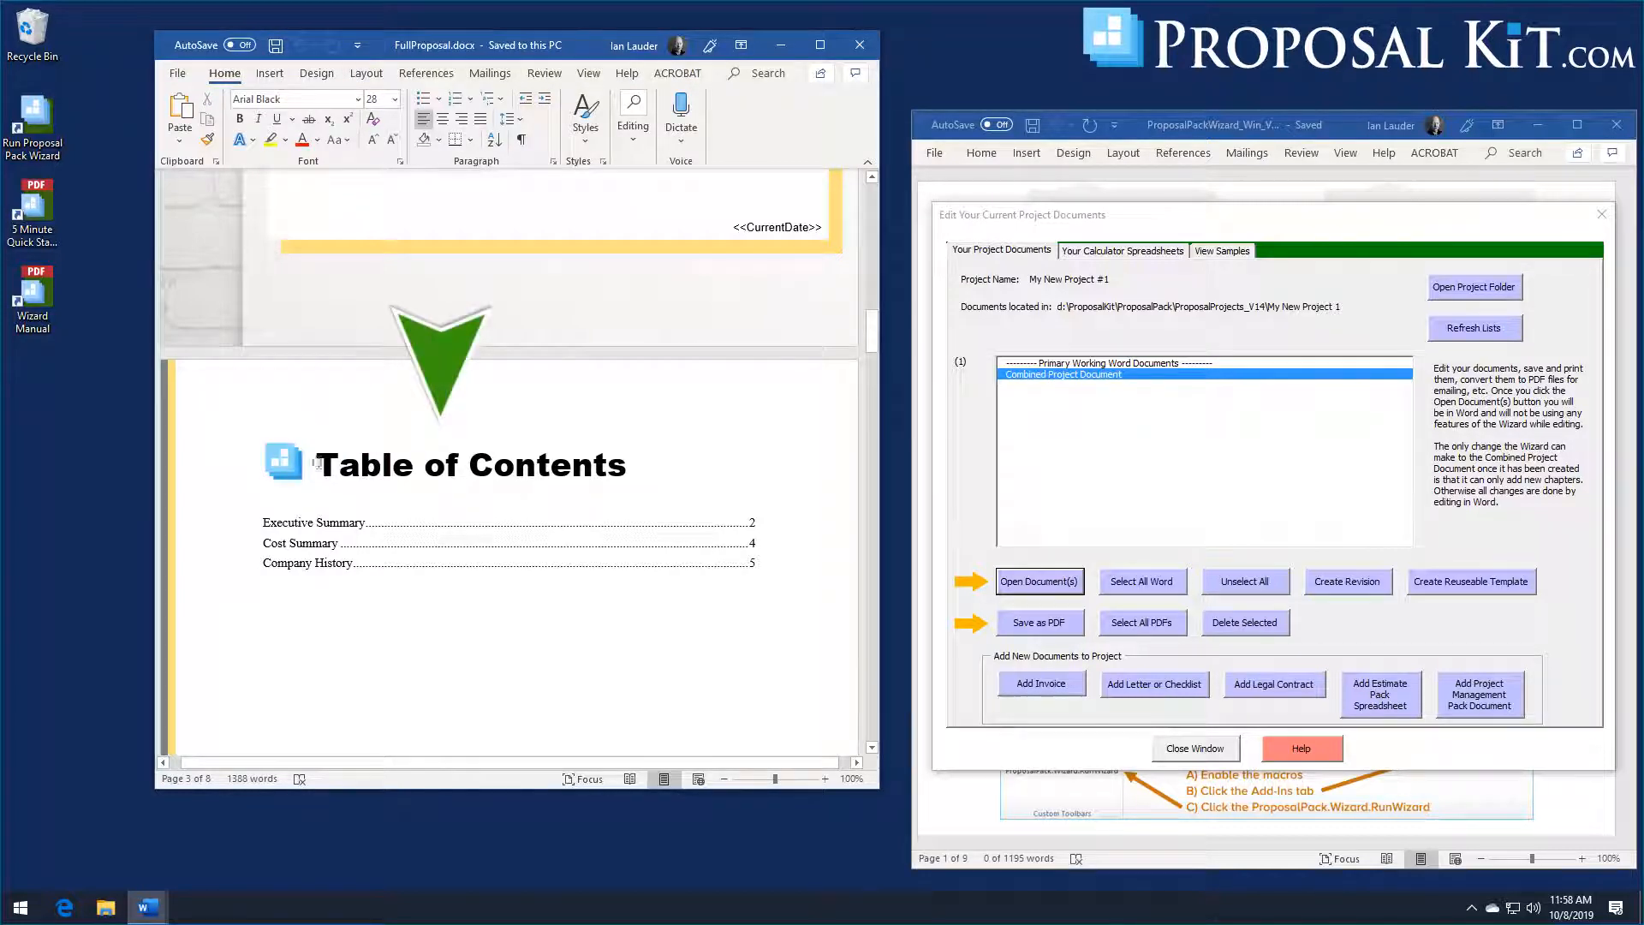
left_click_drag(317, 463, 638, 468)
left_click(414, 467)
Examine the logo and text-based header on the Executive Summary page of the combined document.
scroll(414, 468, "down", 3)
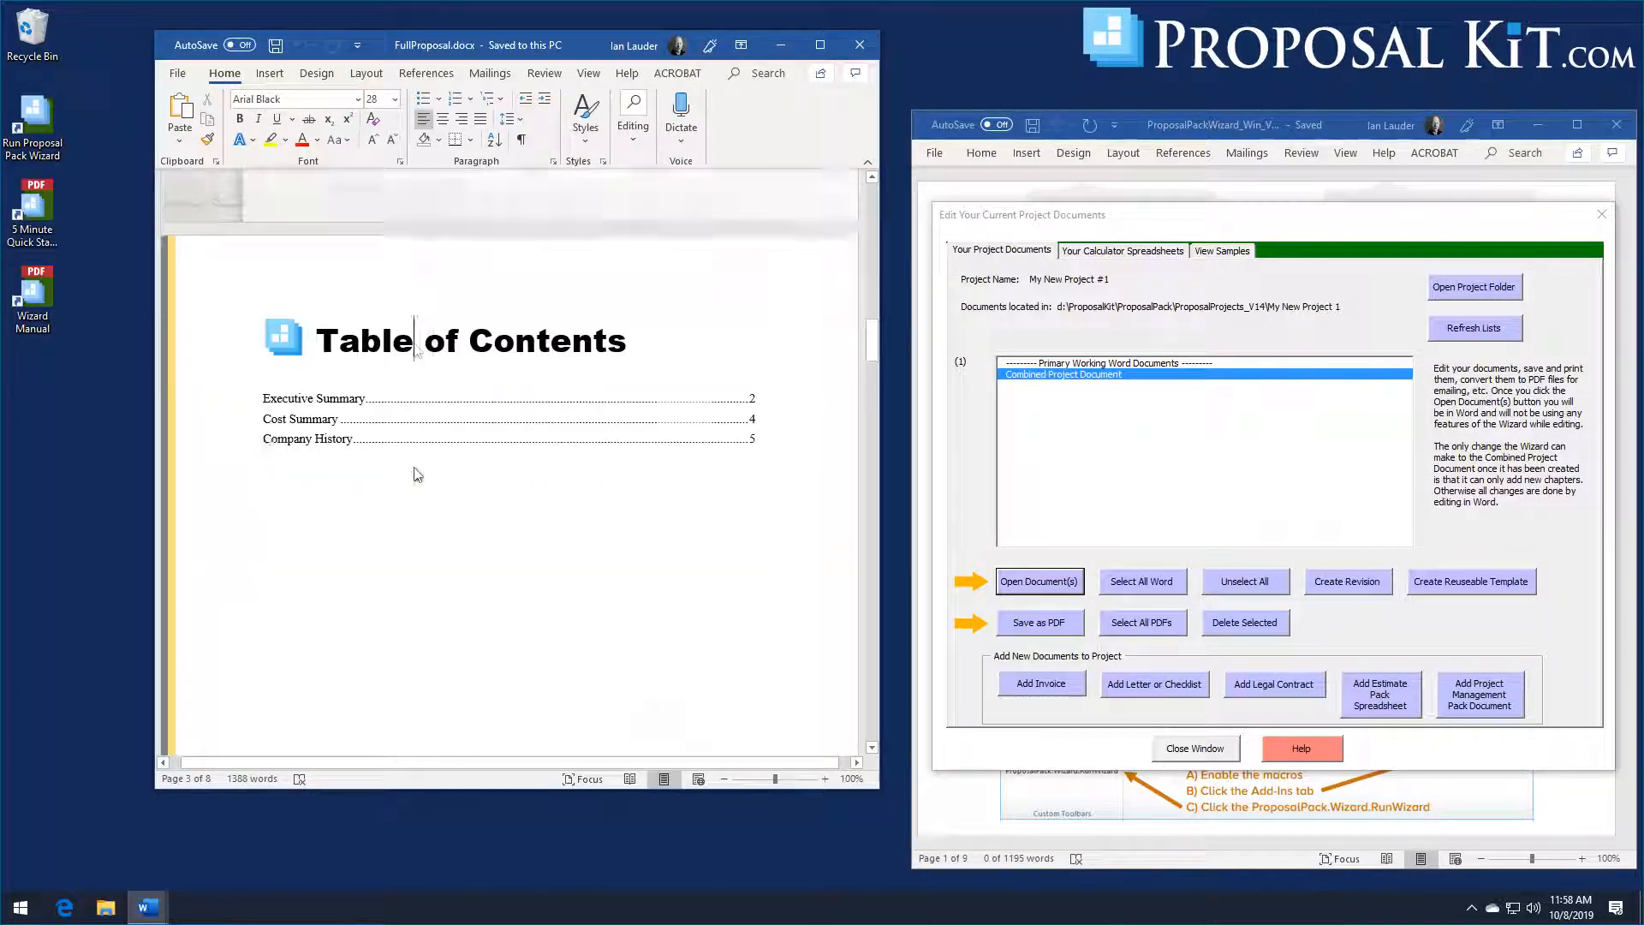
scroll(417, 474, "down", 10)
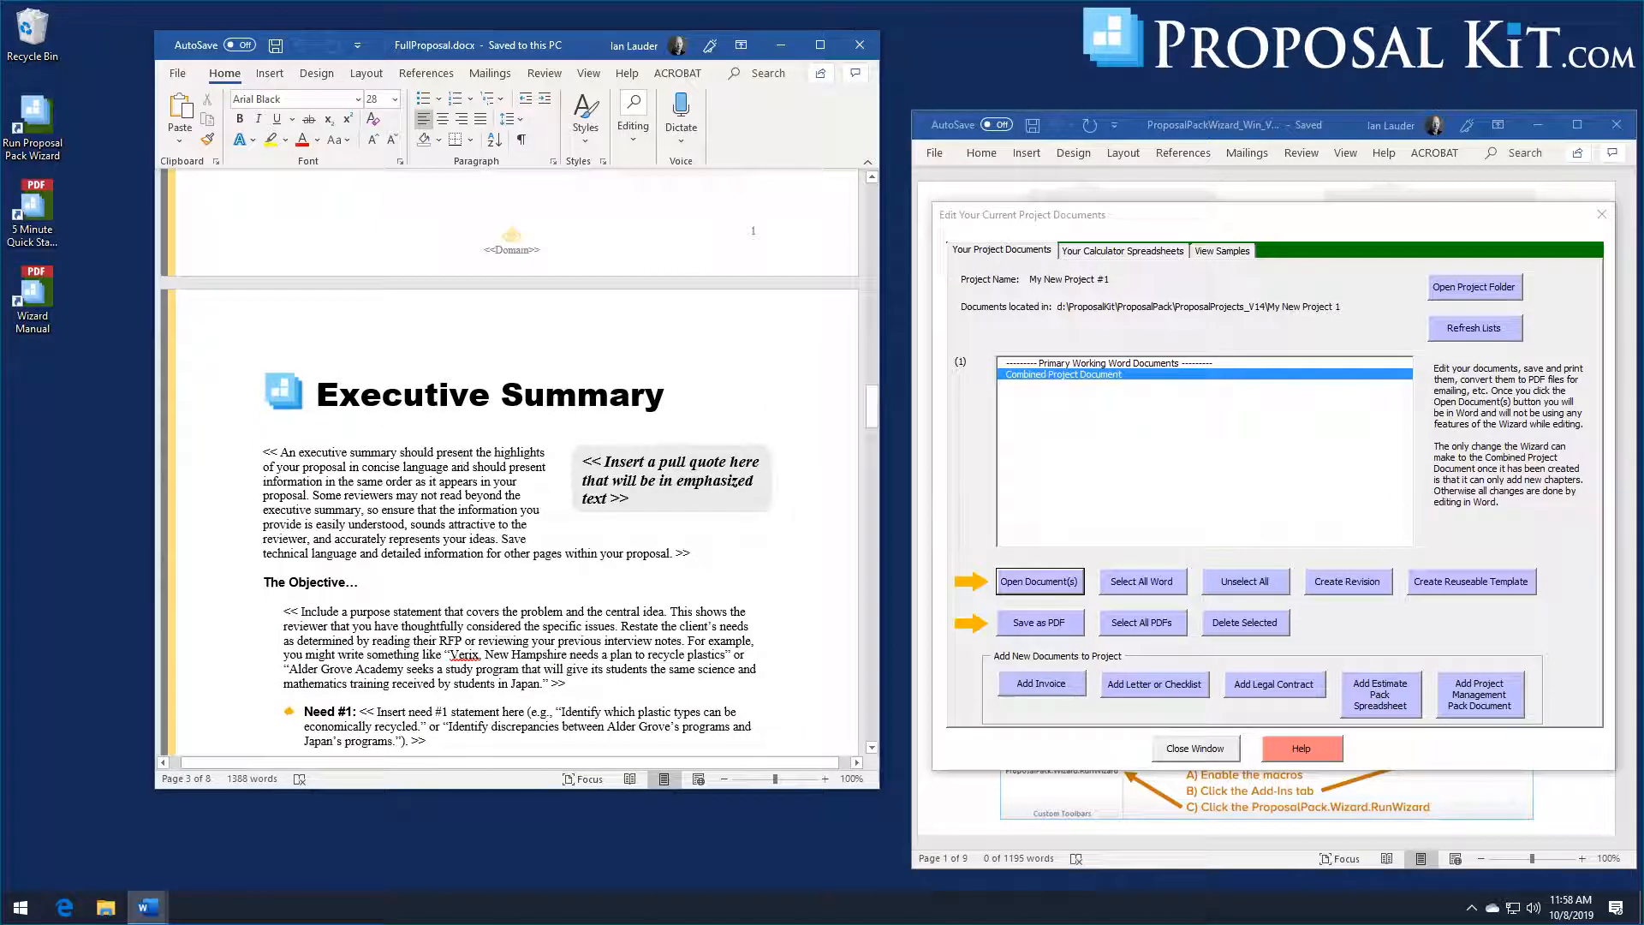
left_click_drag(439, 394, 549, 397)
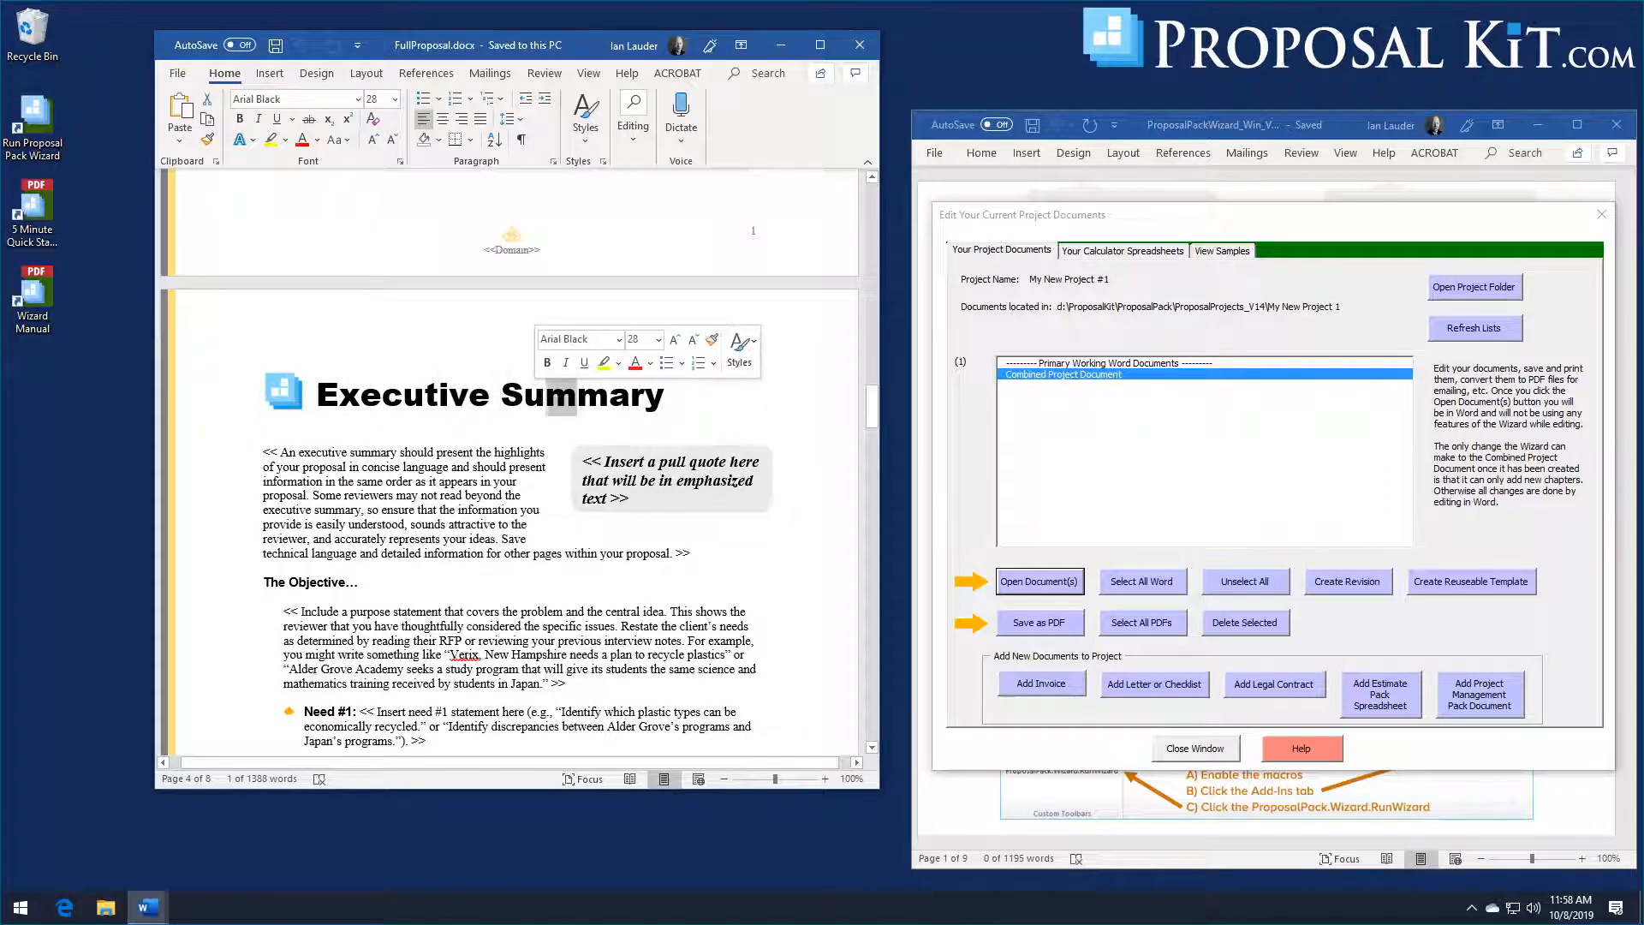